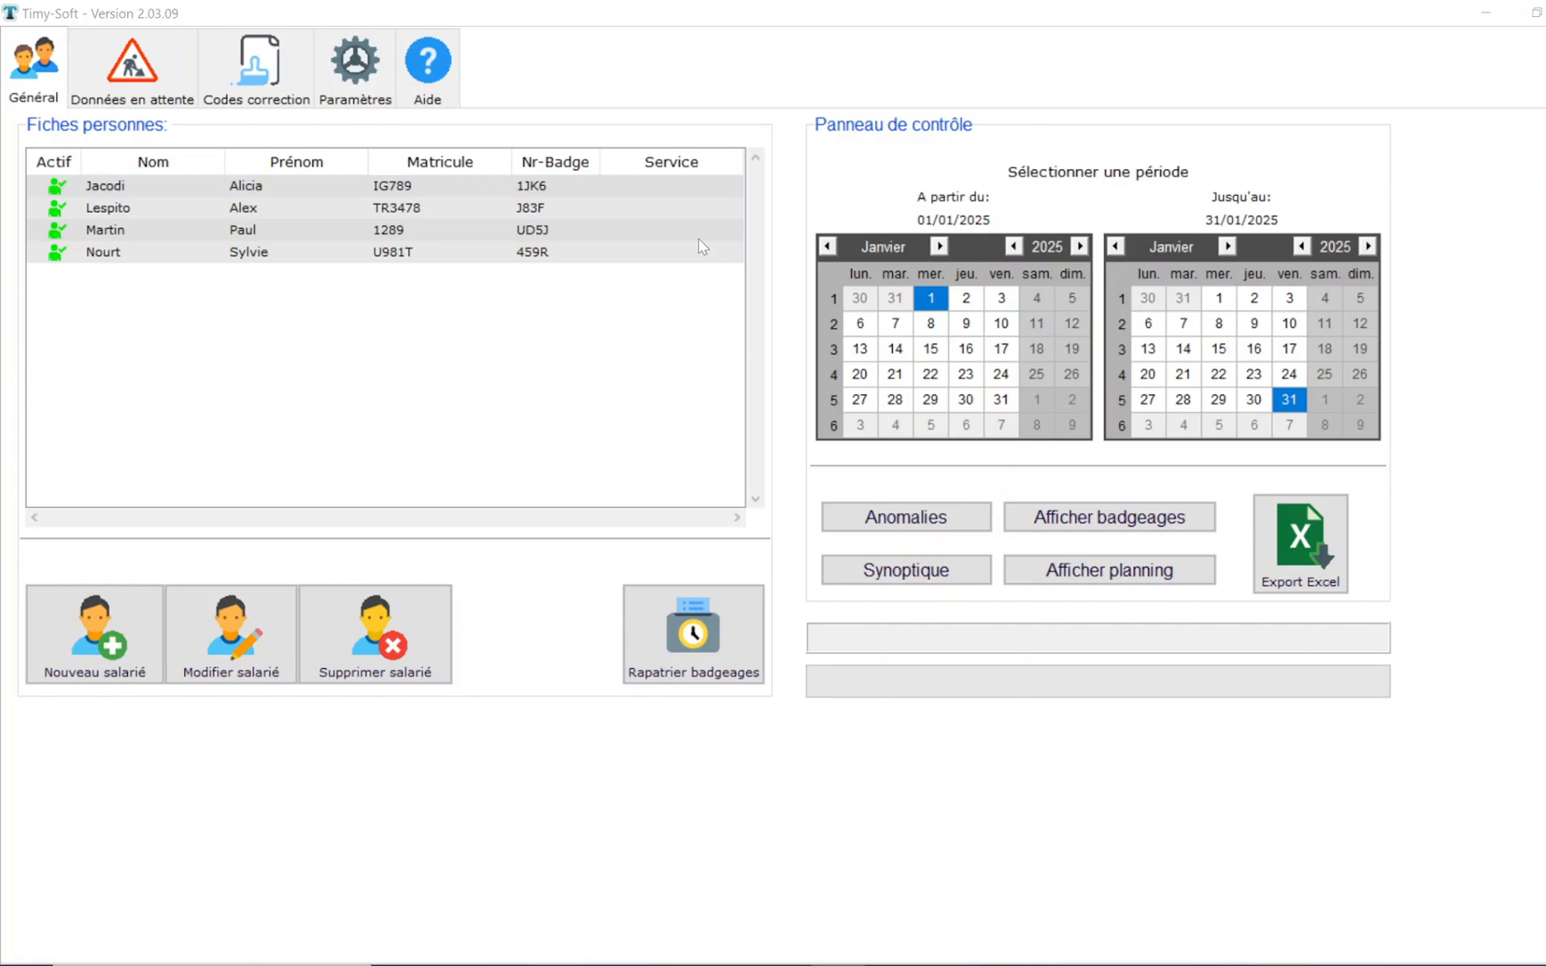
- Start a new calculation rule model named Pause1 with a Déduction pause rule and the column title Apres_pause
click(349, 78)
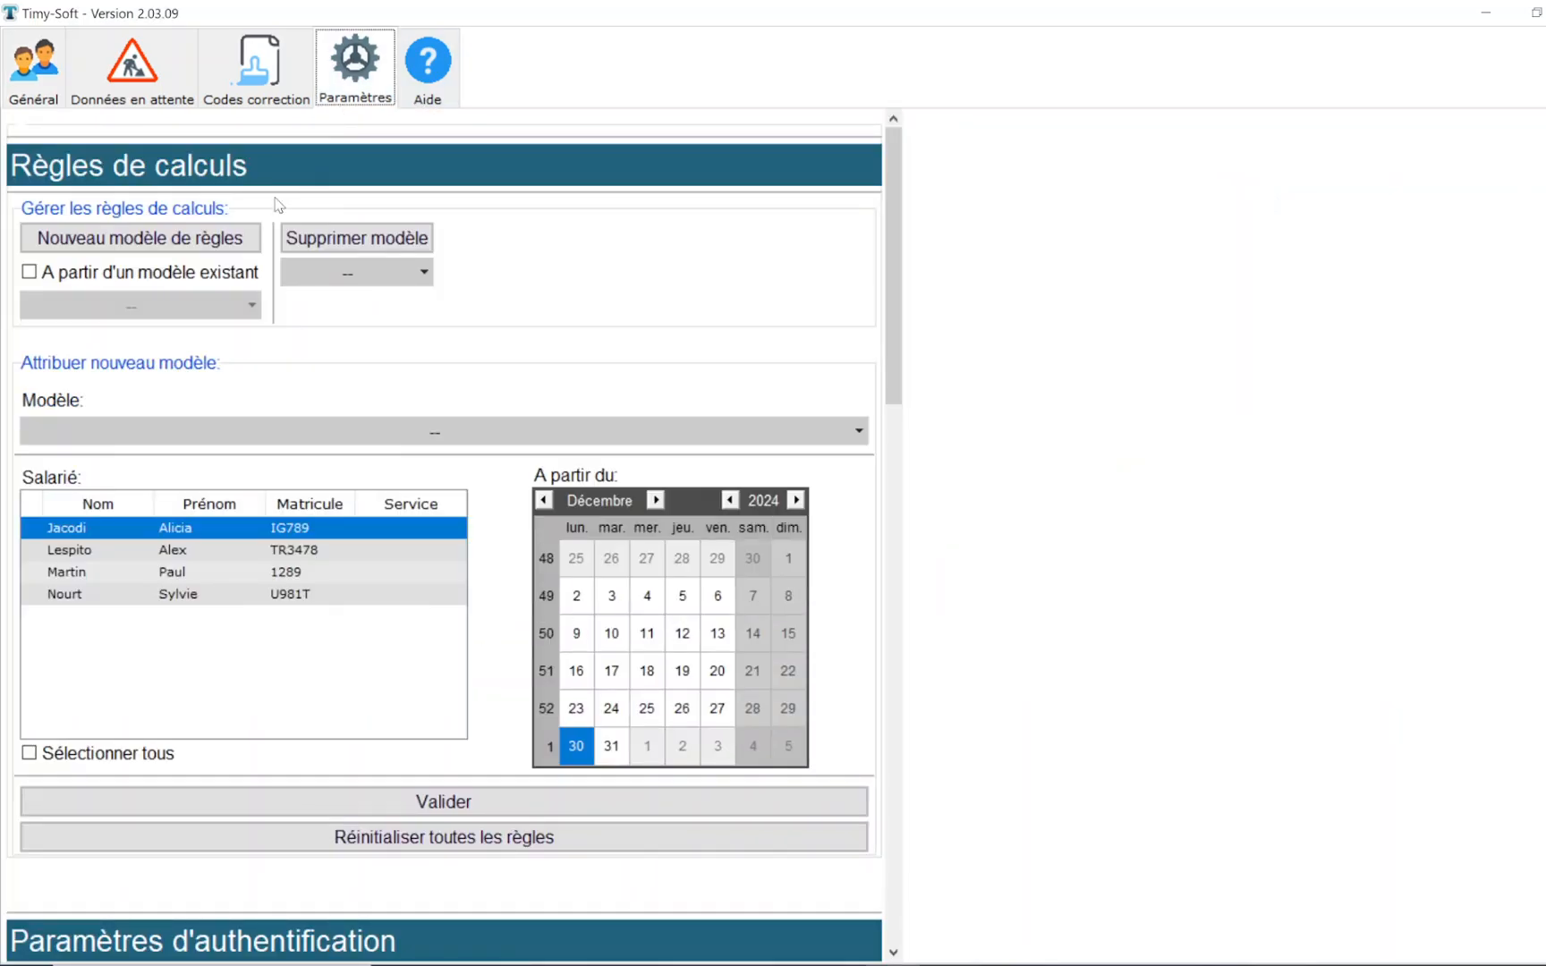
click(215, 240)
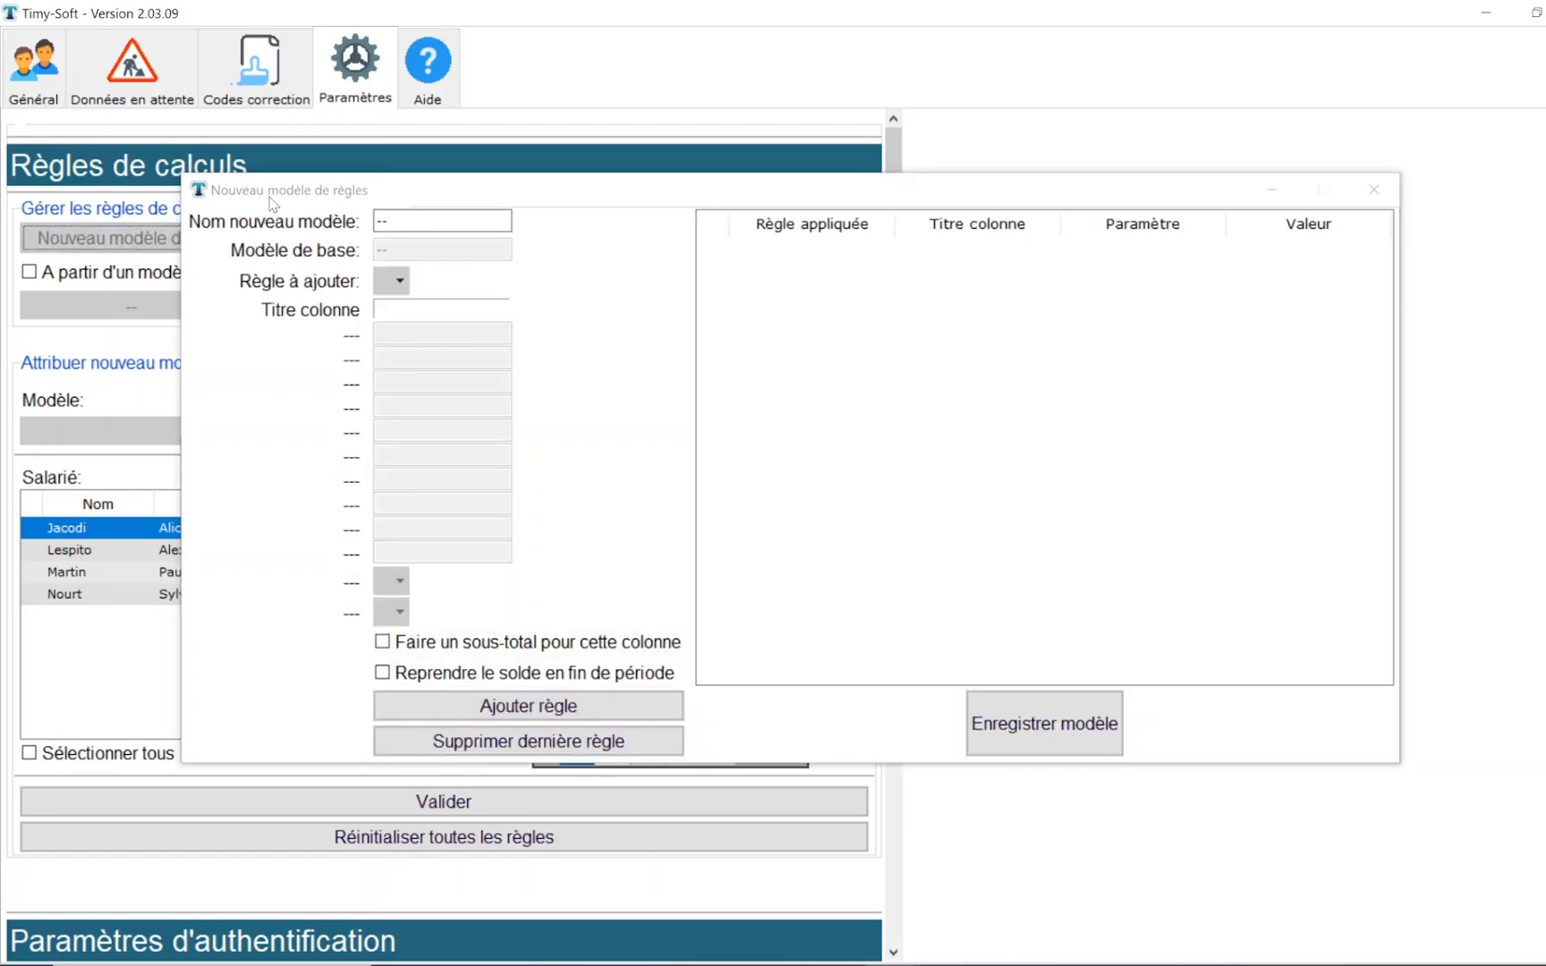
click(399, 282)
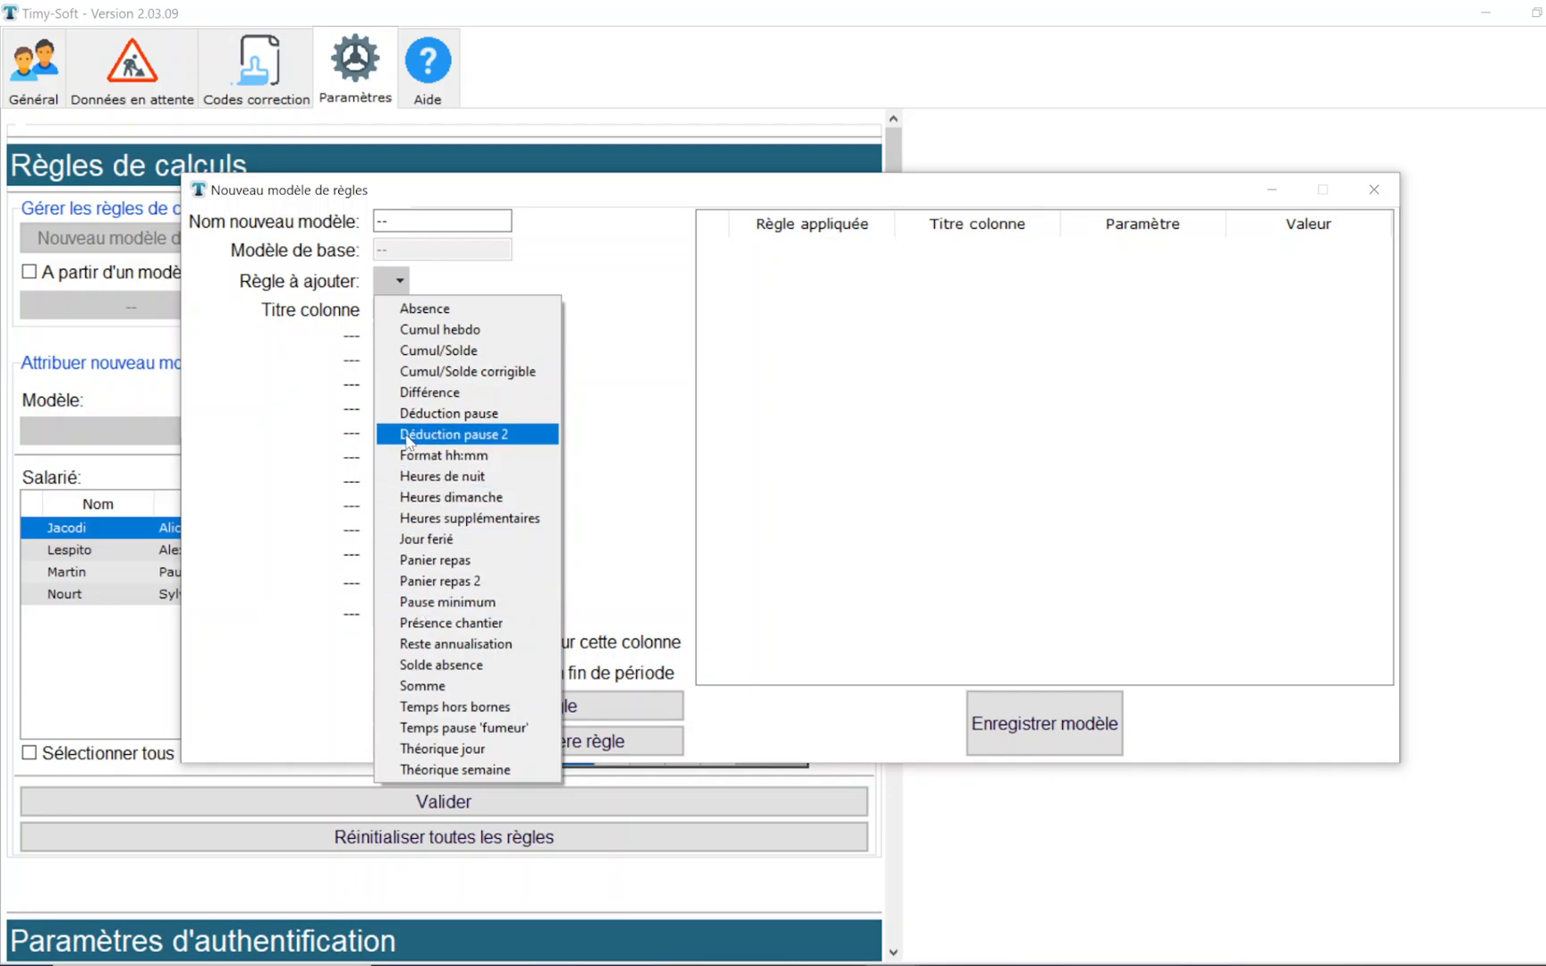
click(429, 413)
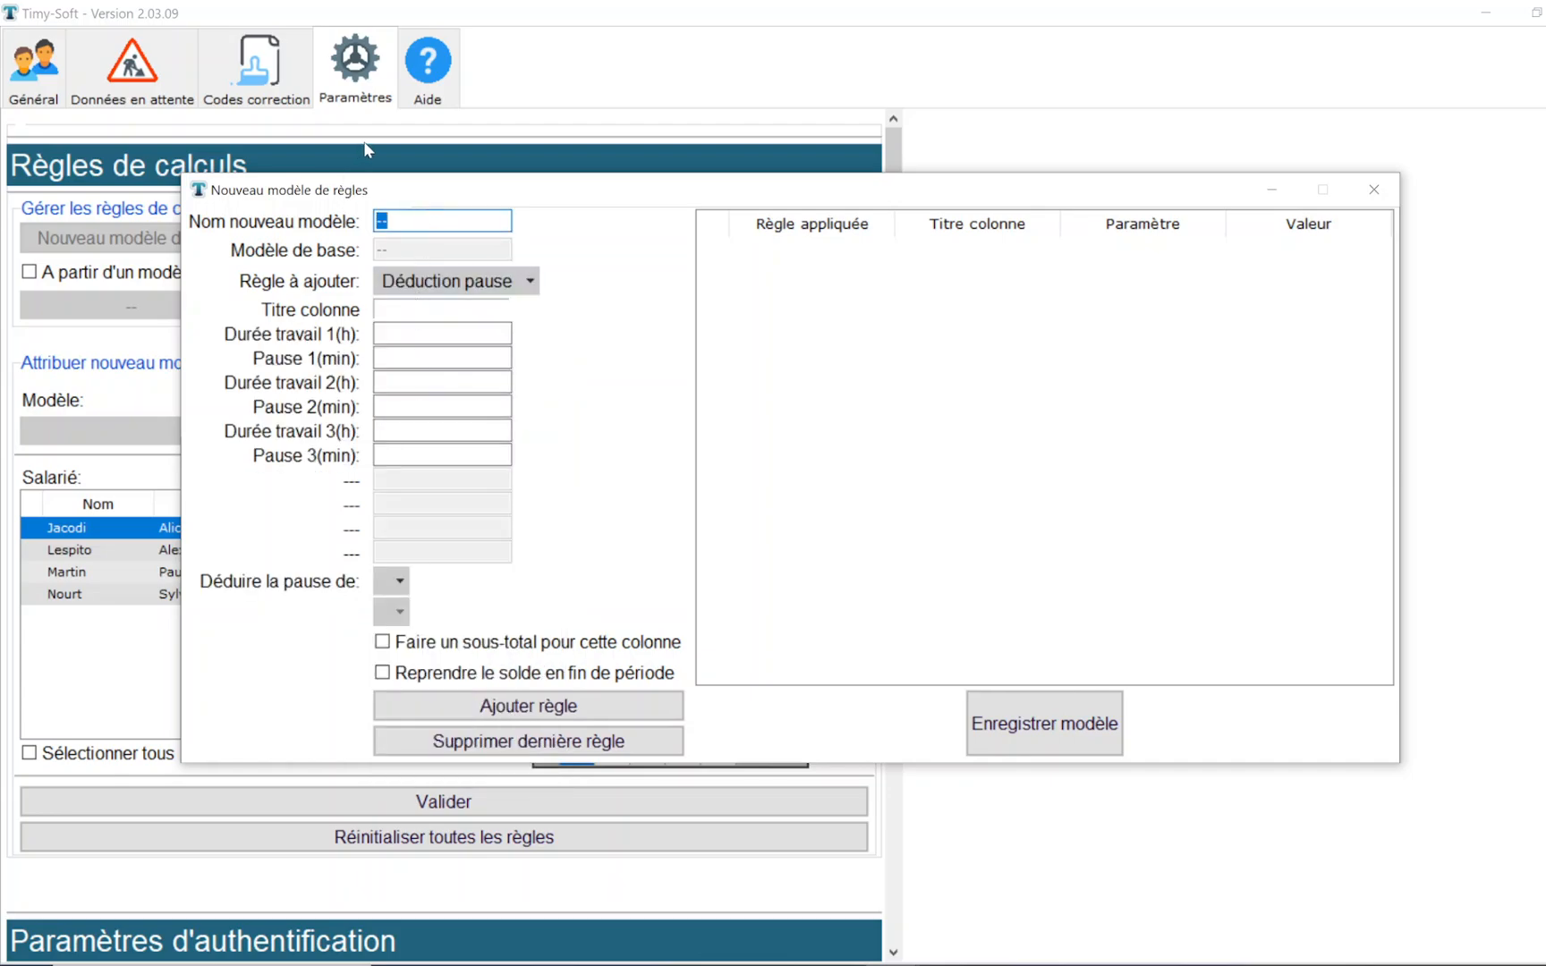
text(Pause1)
click(398, 305)
text(Apres pause)
- Add the Déduction pause rule with 6 h work duration, a 20 min break deducted from Hrs comptabilisées, and a column subtotal
click(383, 333)
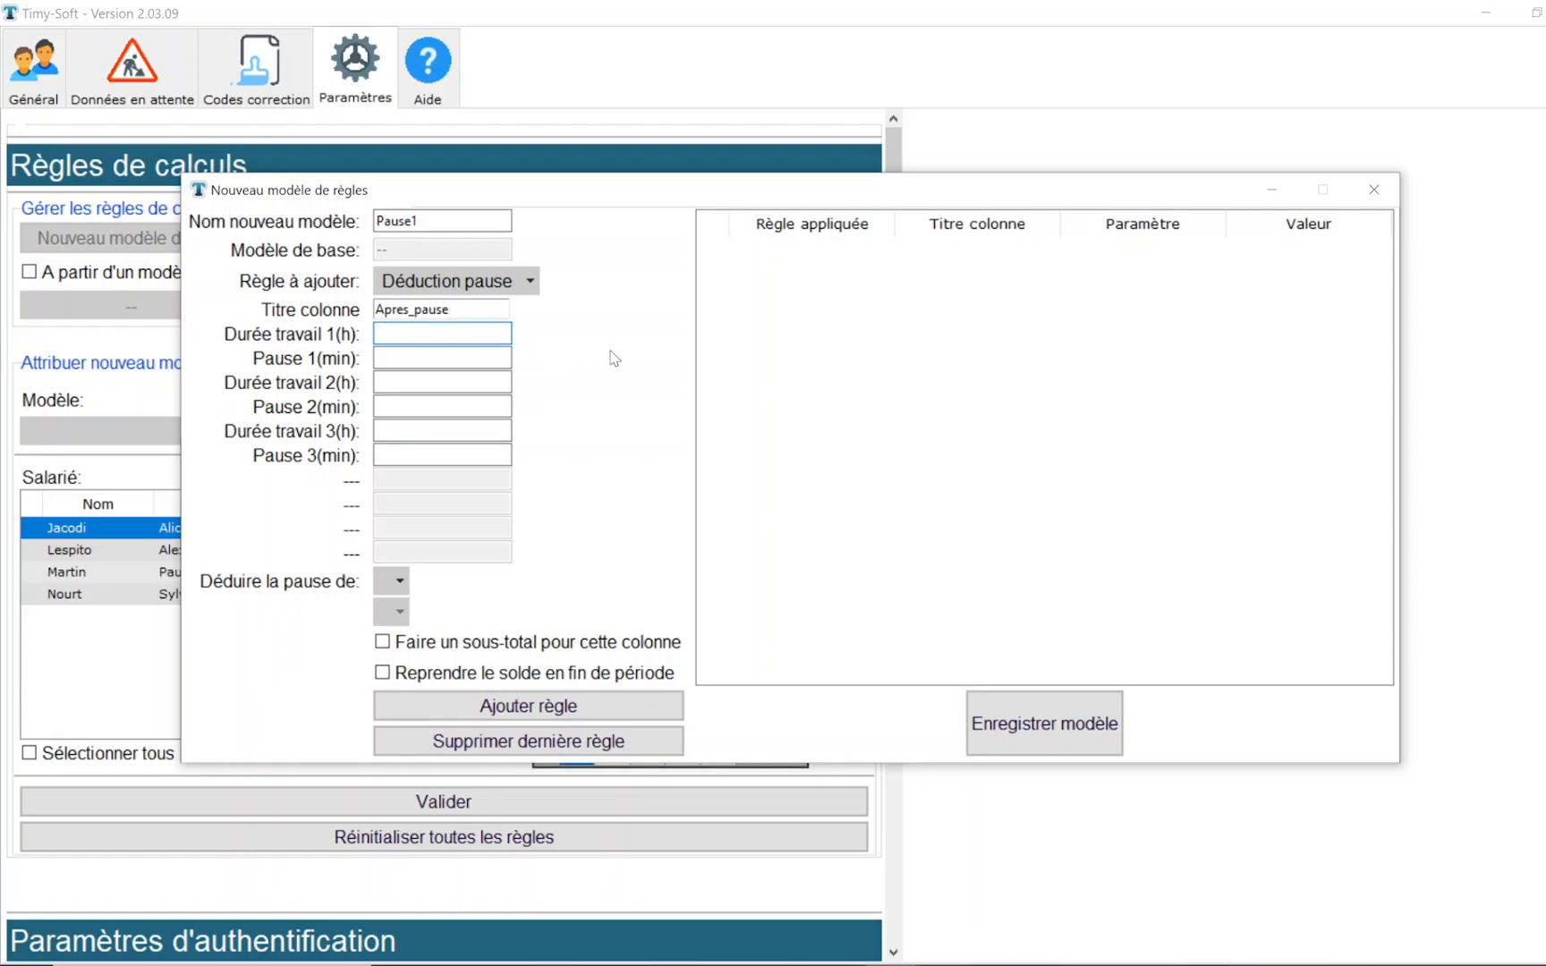
text(6)
key(Tab)
text(20)
click(402, 585)
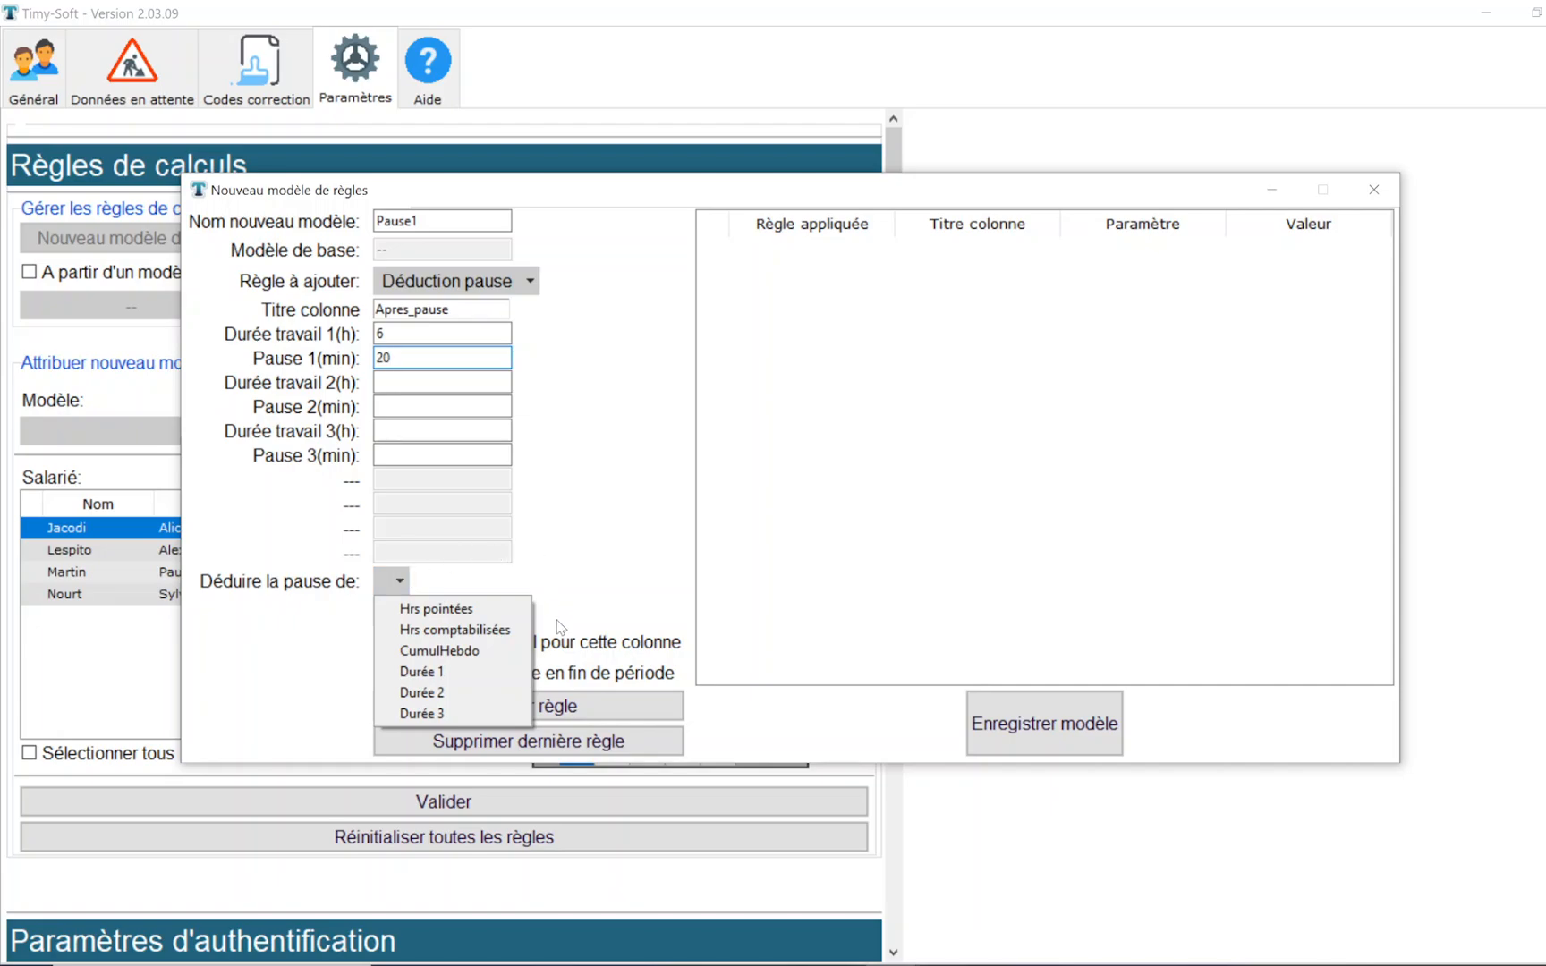
click(527, 636)
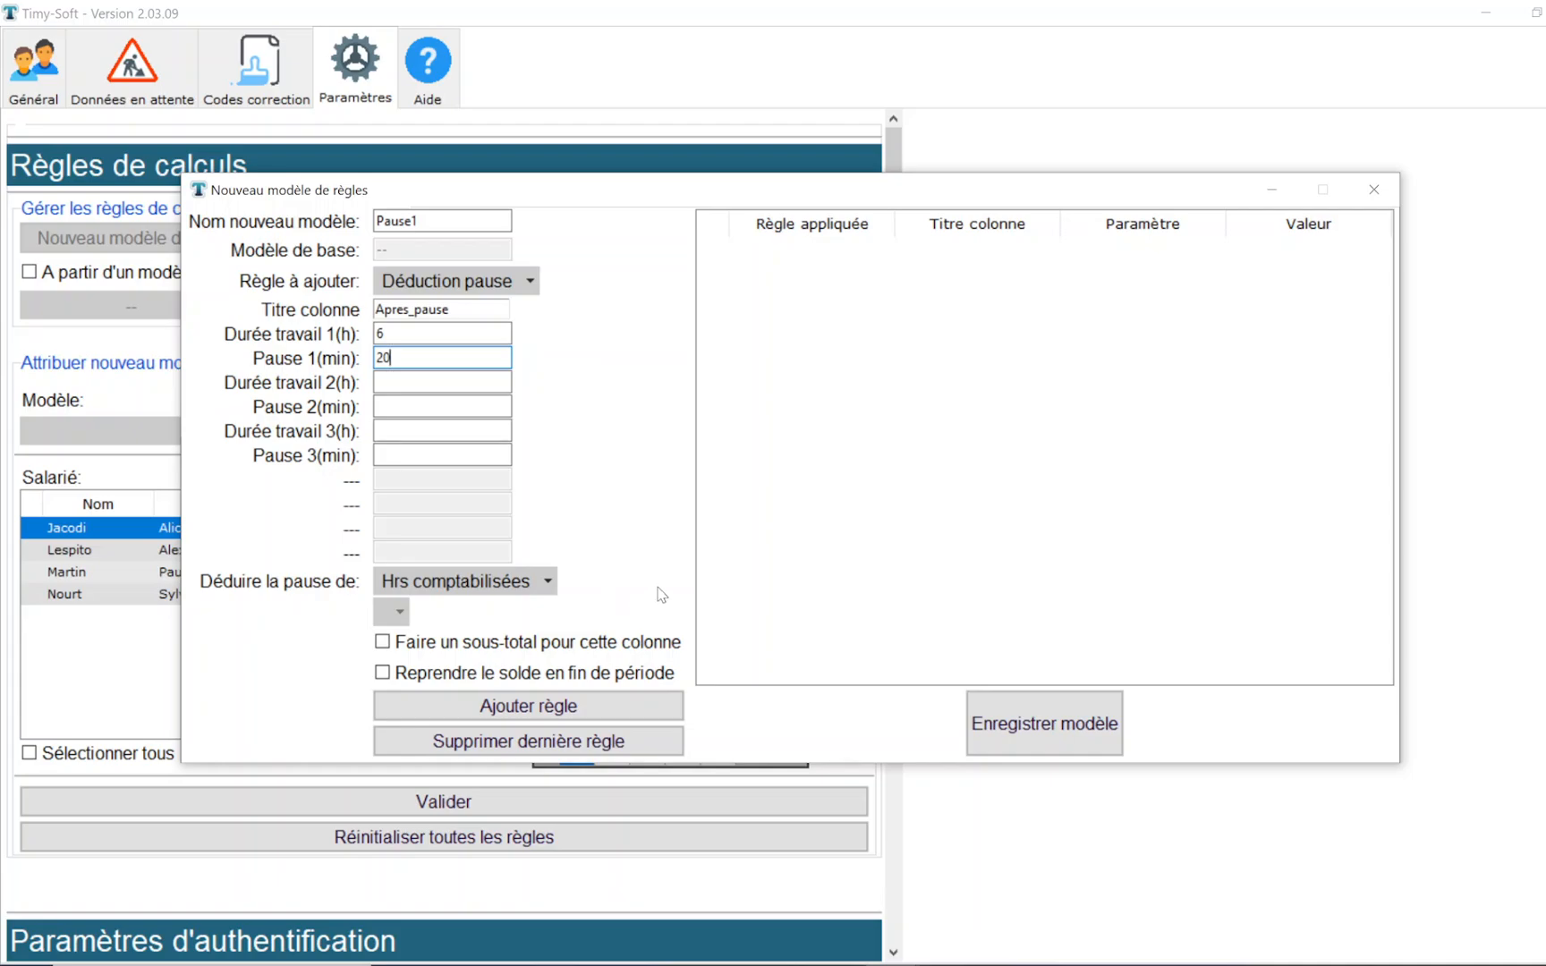
click(384, 644)
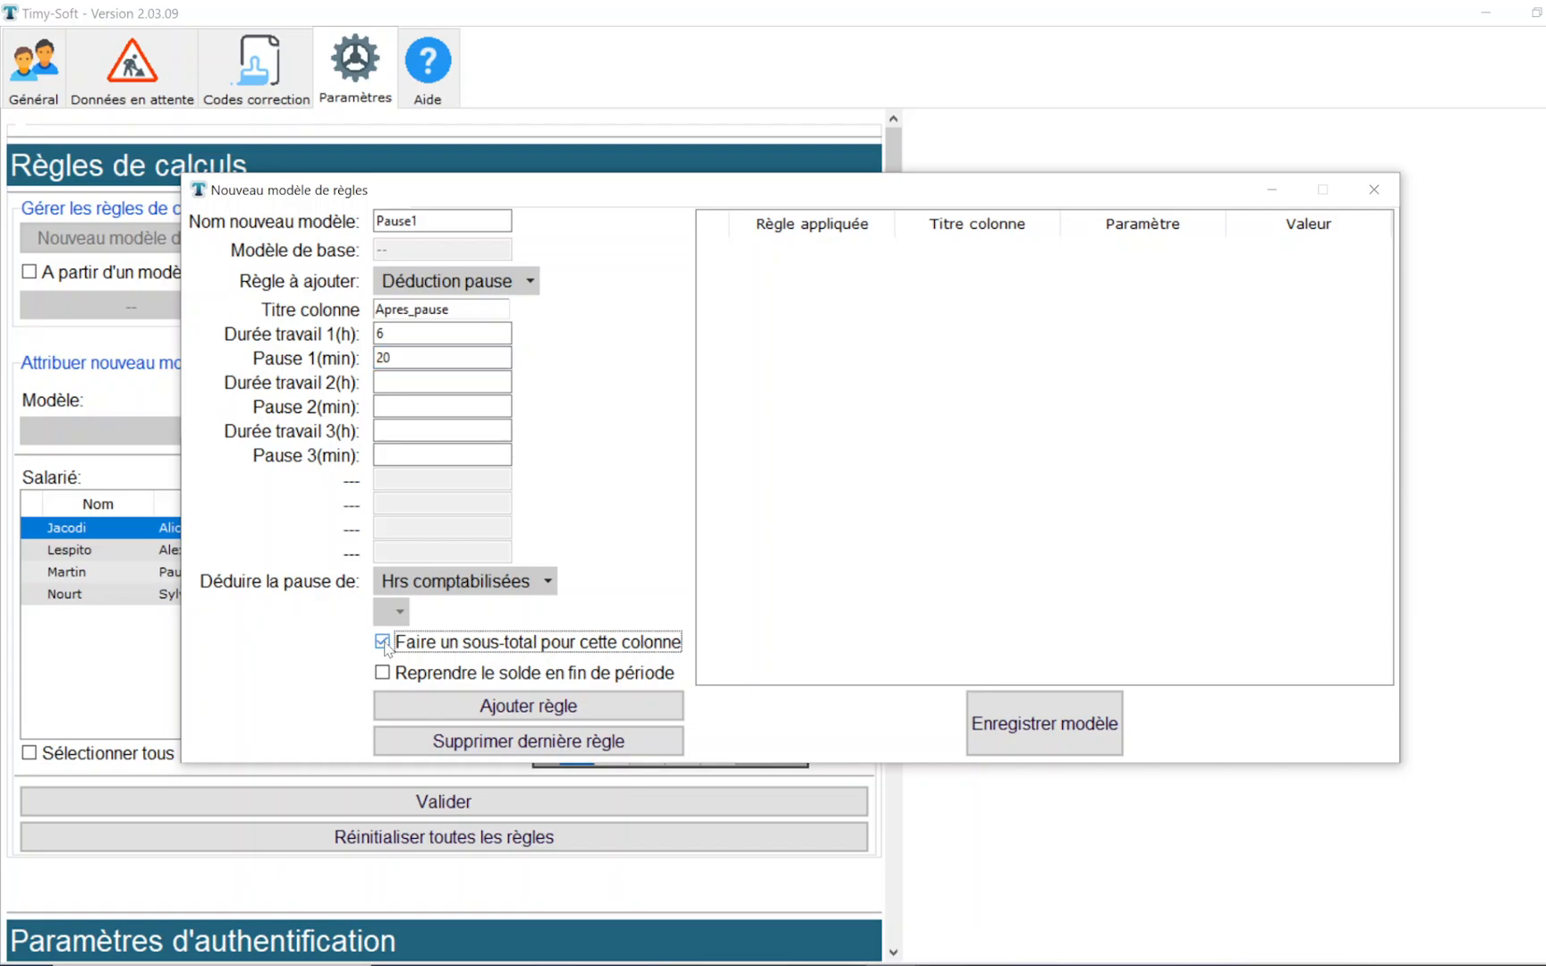
click(598, 713)
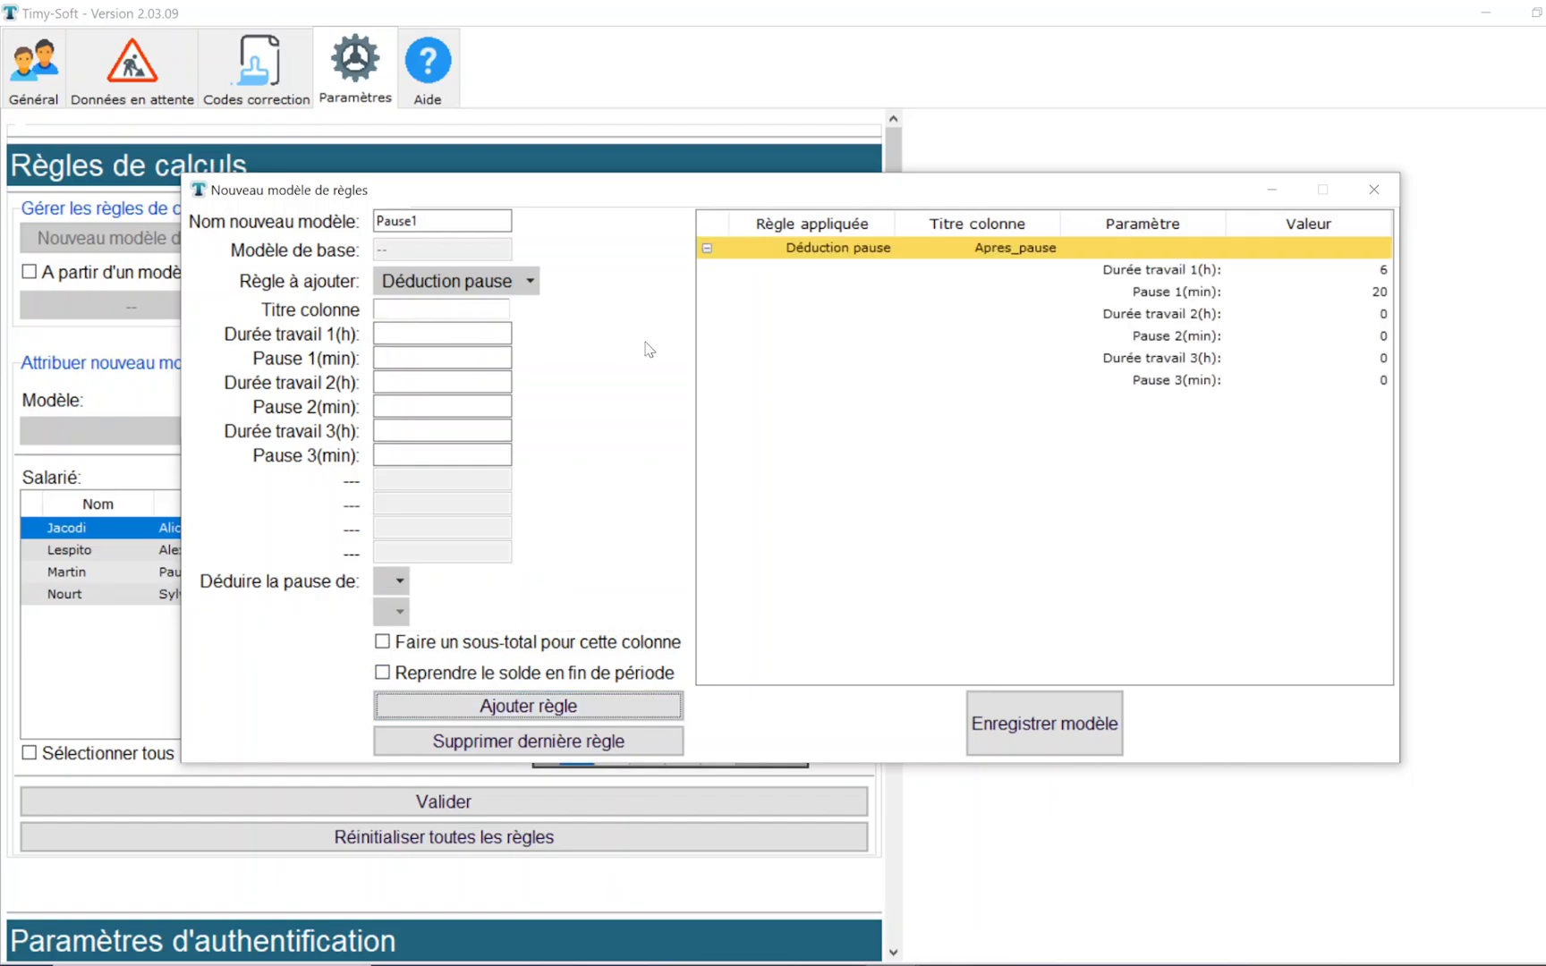
- Add a Cumul hebdo rule titled Cumul_ap_pause that accumulates the Apres_pause column
click(528, 281)
click(518, 327)
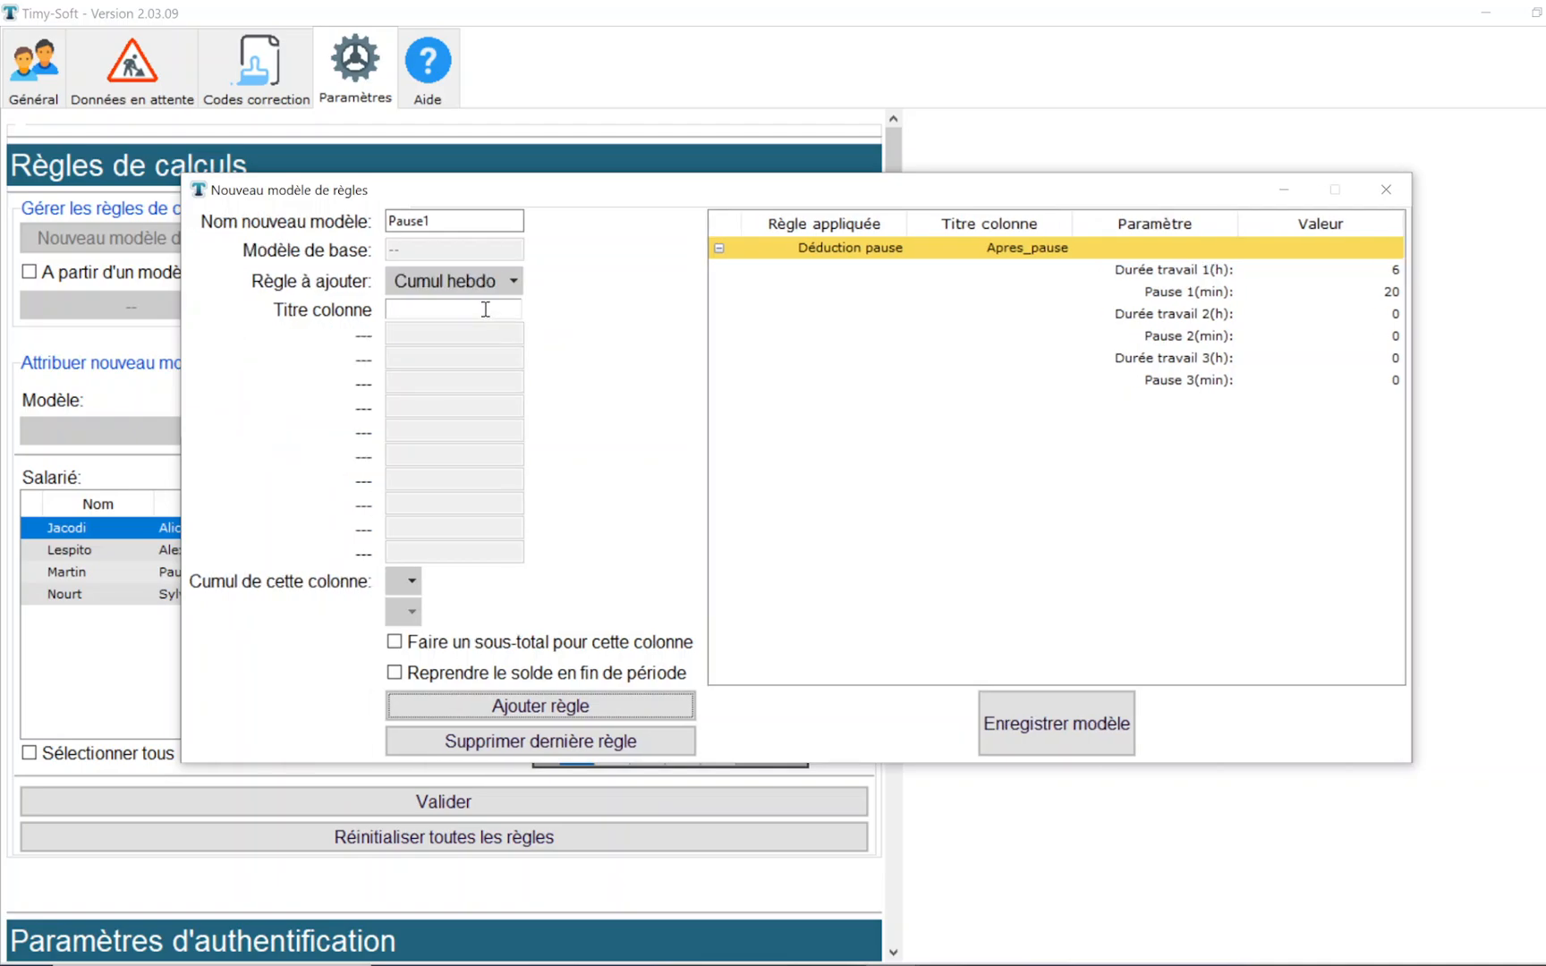
click(485, 310)
text(Cumul)
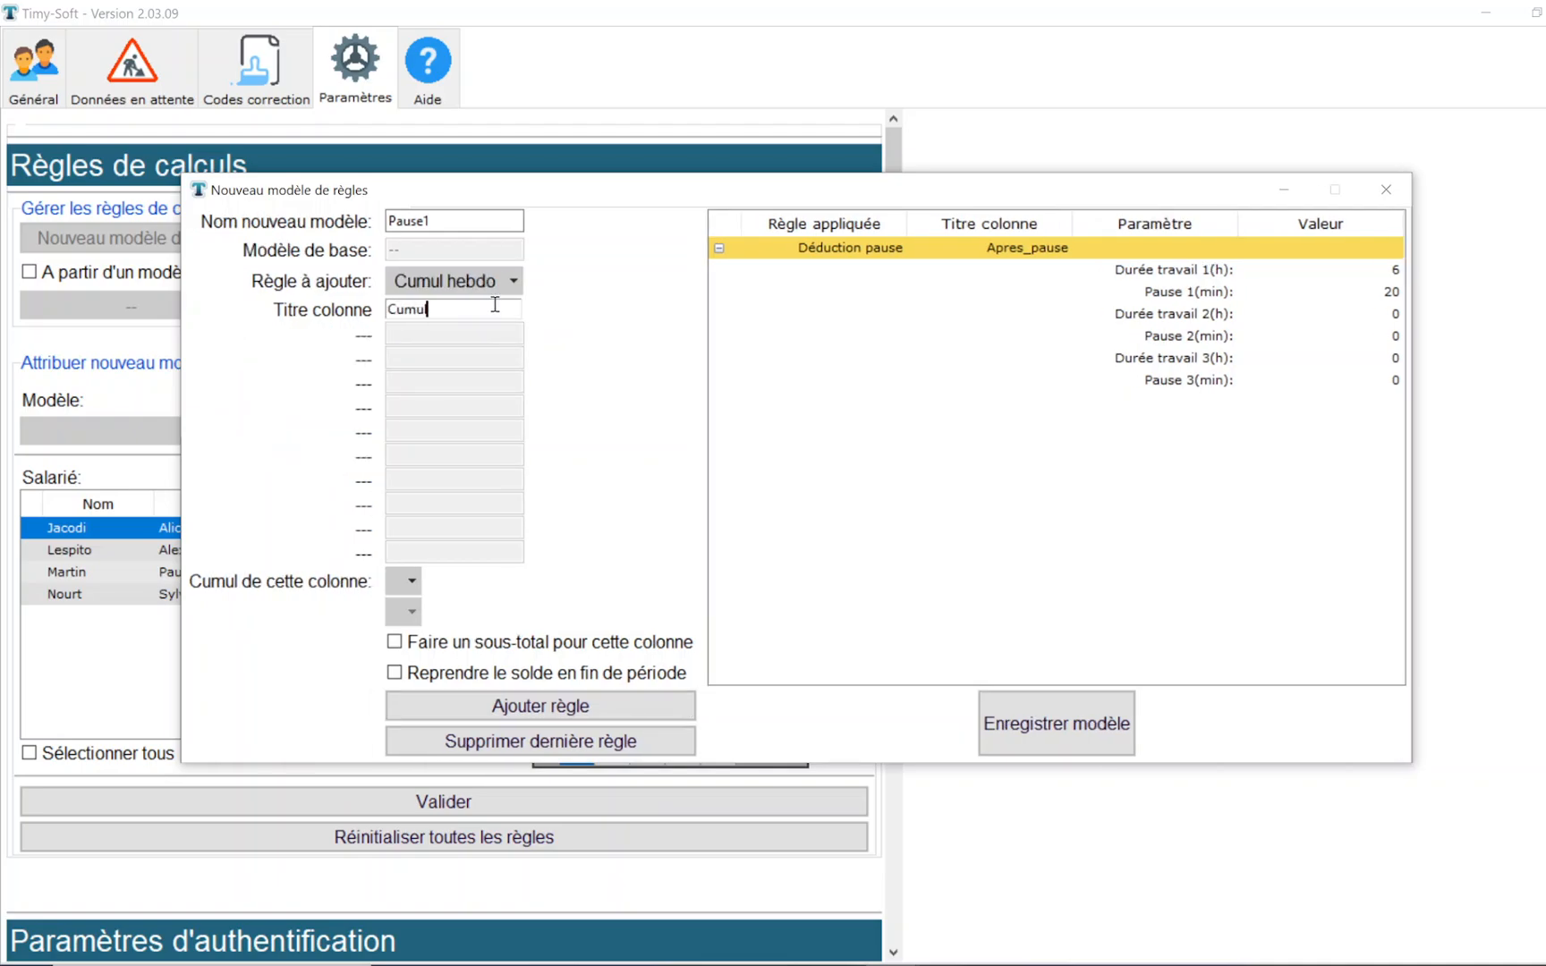
text(_ap_pauqe)
key(BackSpace)
key(BackSpace)
text(se)
click(410, 582)
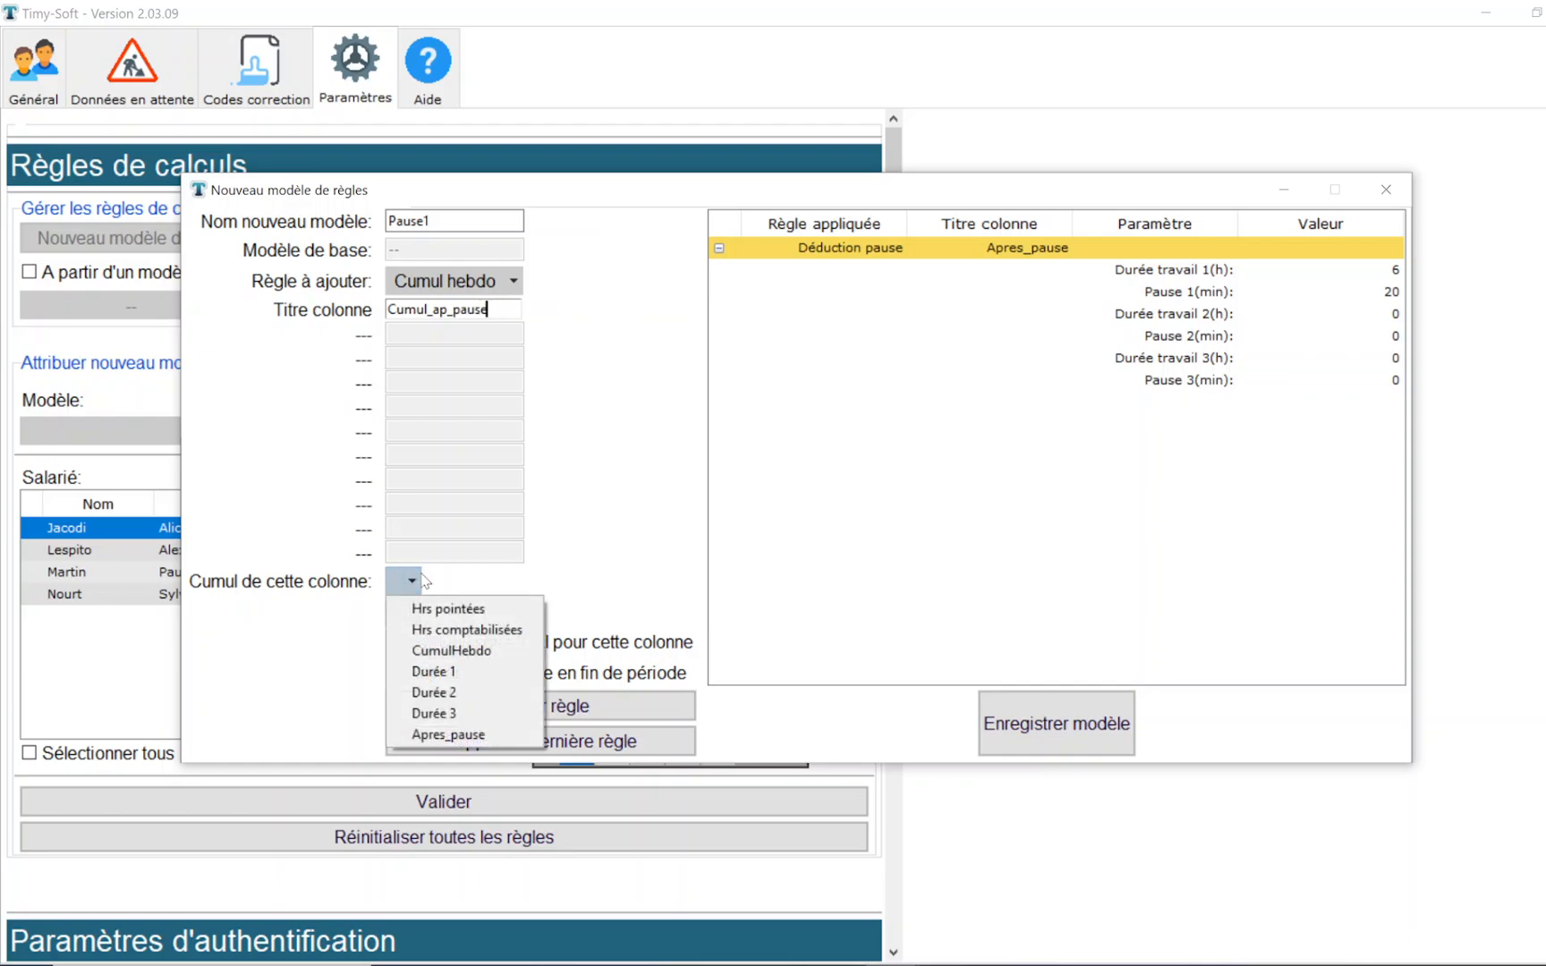
click(527, 739)
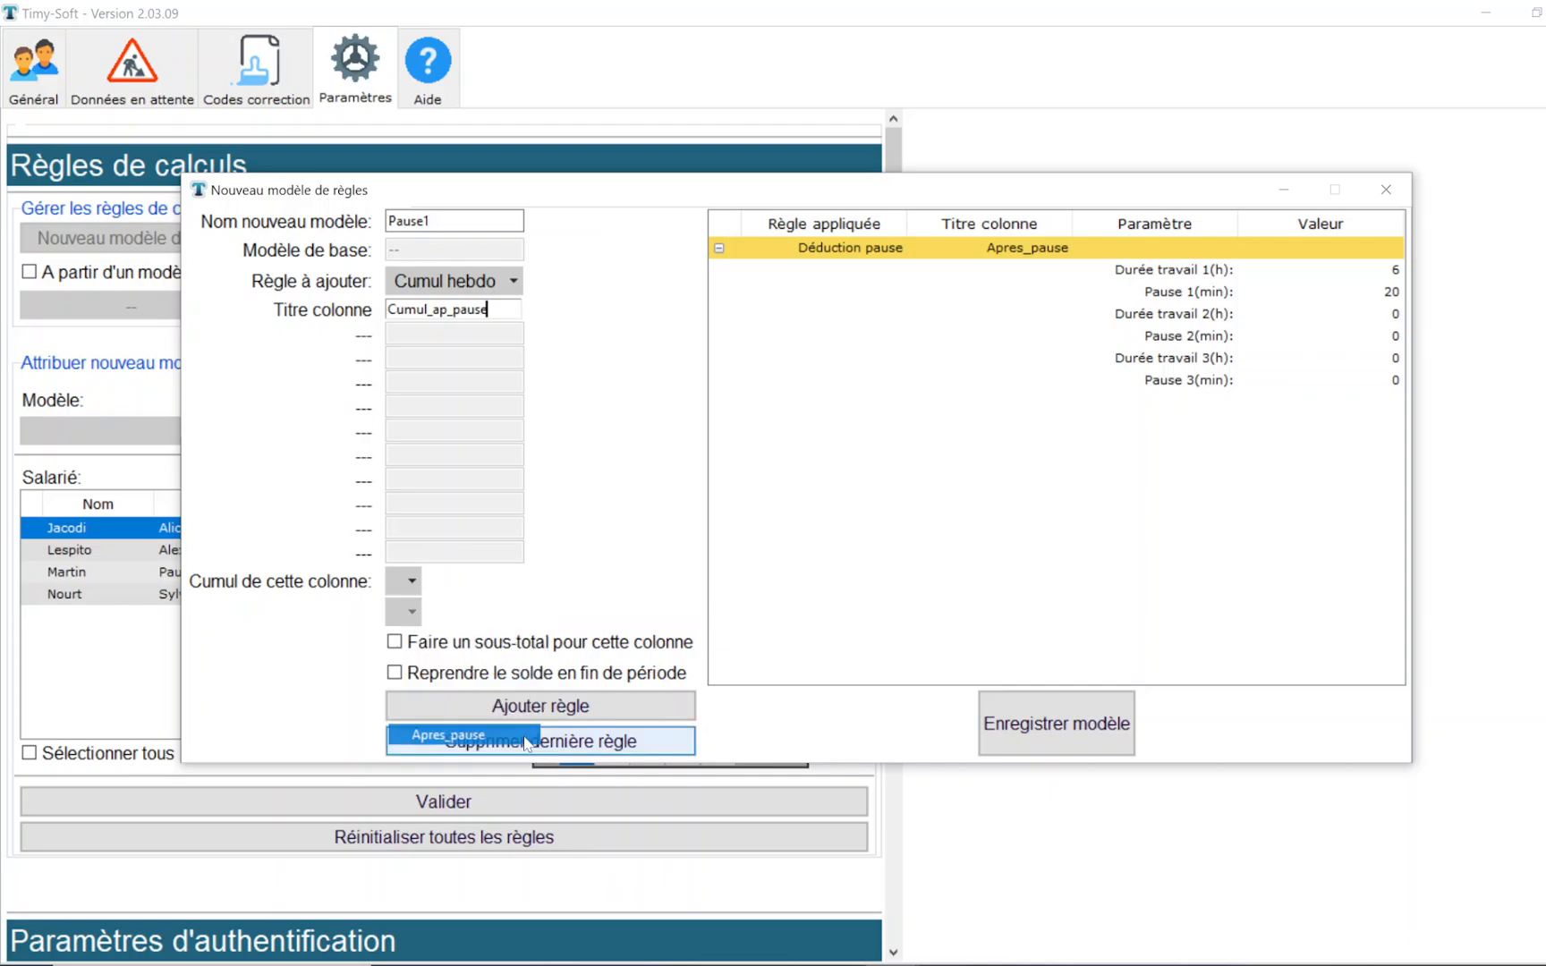
click(638, 707)
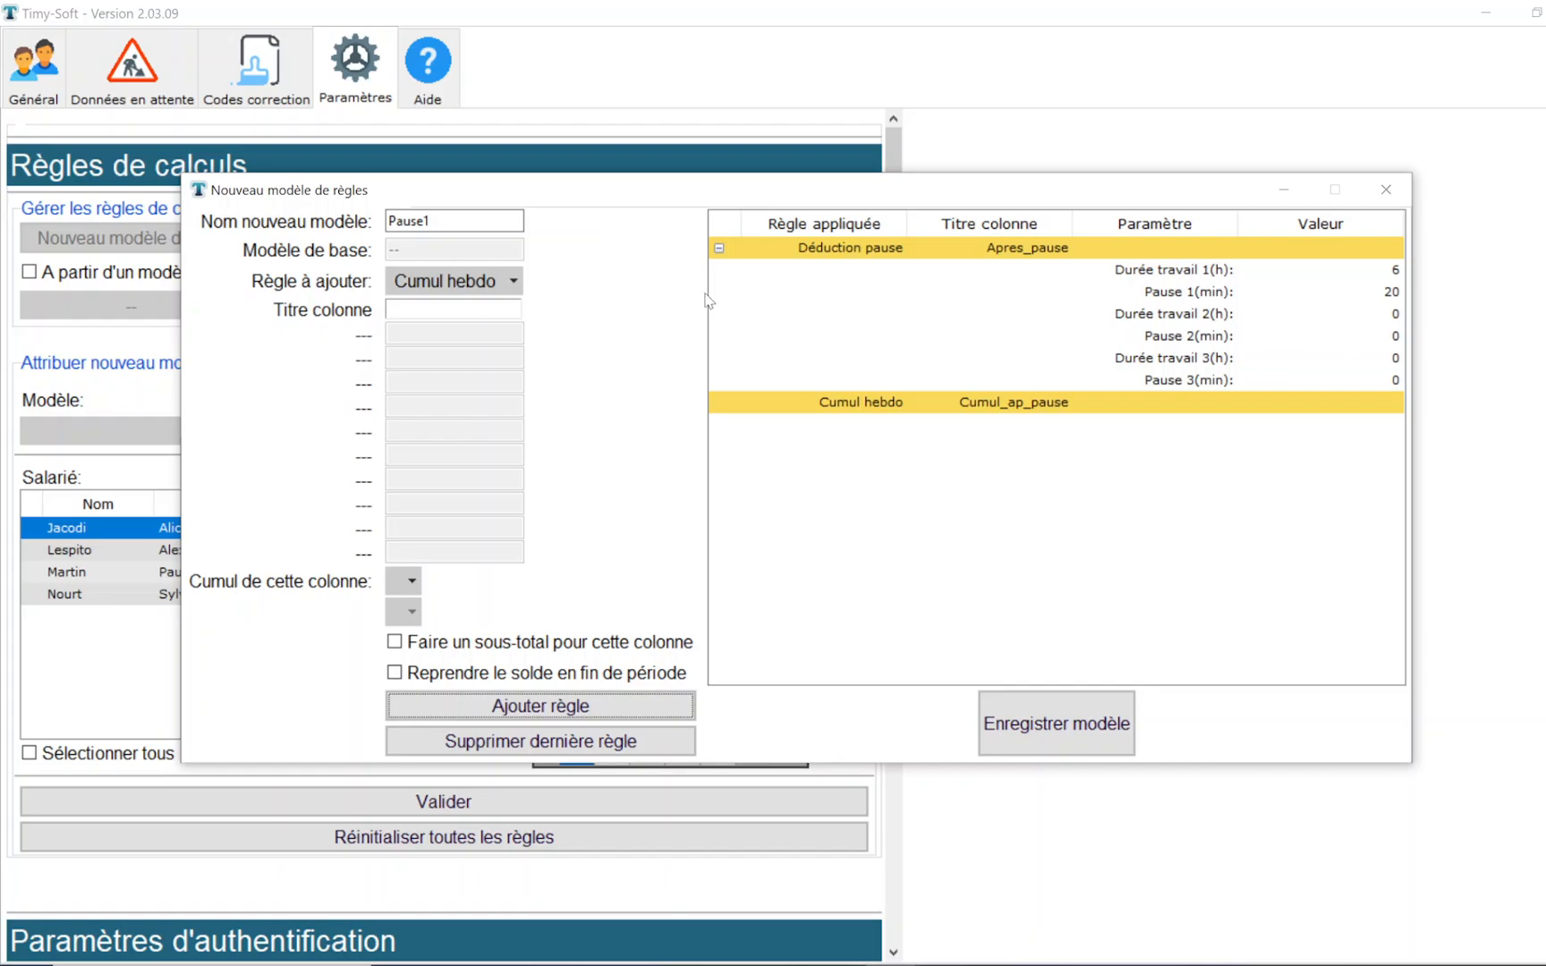
- Save the rule model and assign Pause1 to the third employee in the list
click(1091, 736)
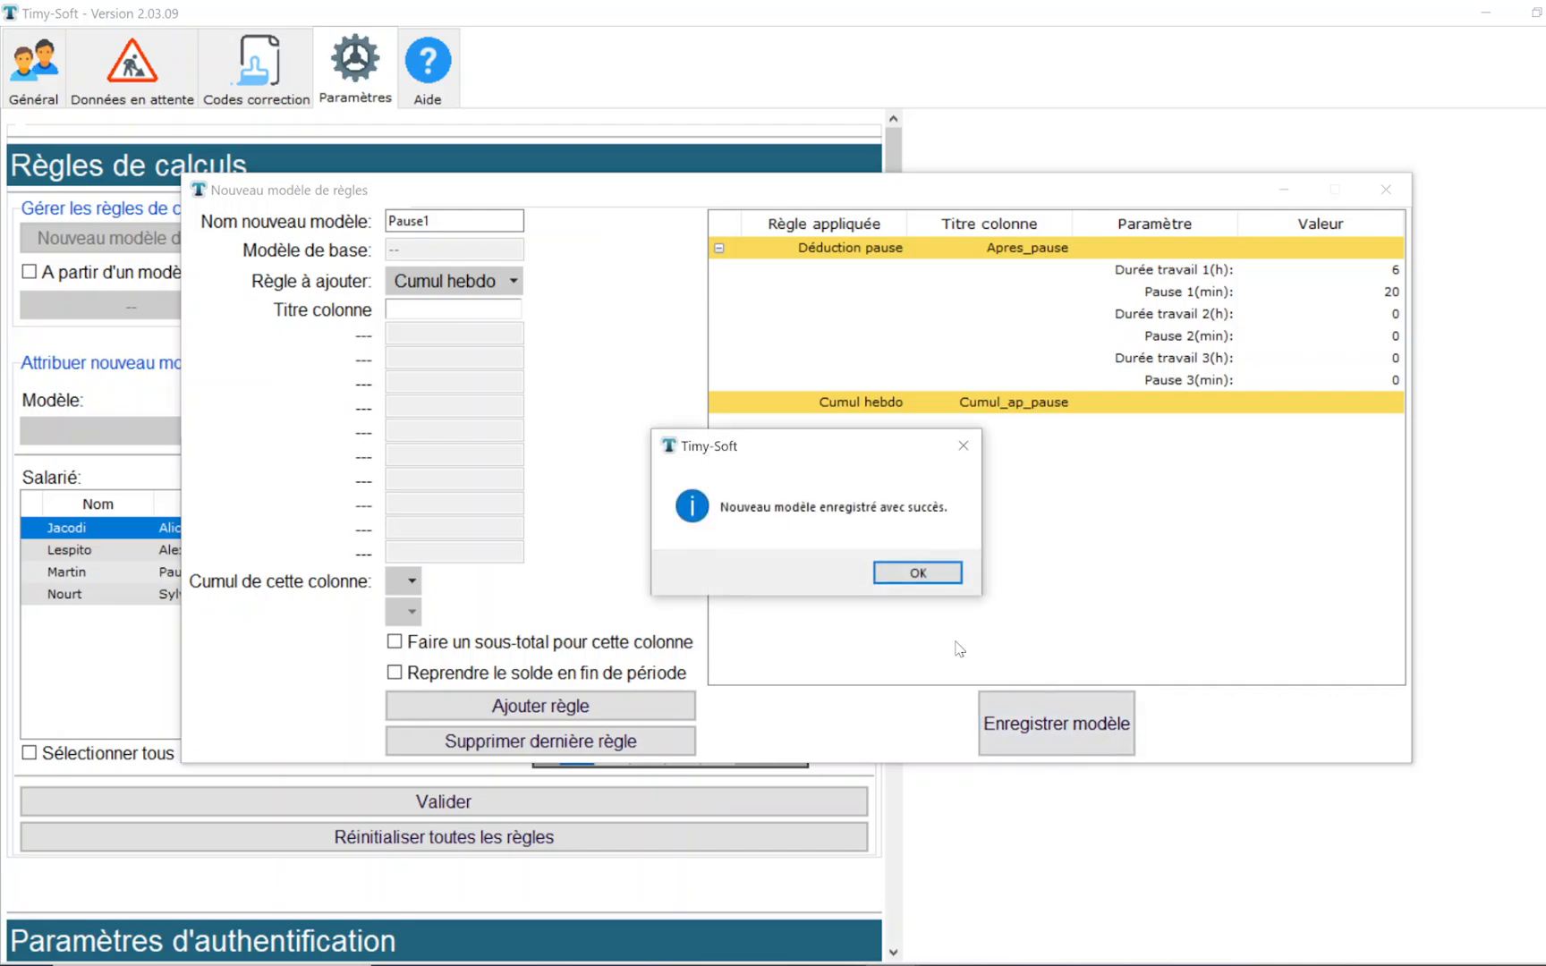
click(918, 573)
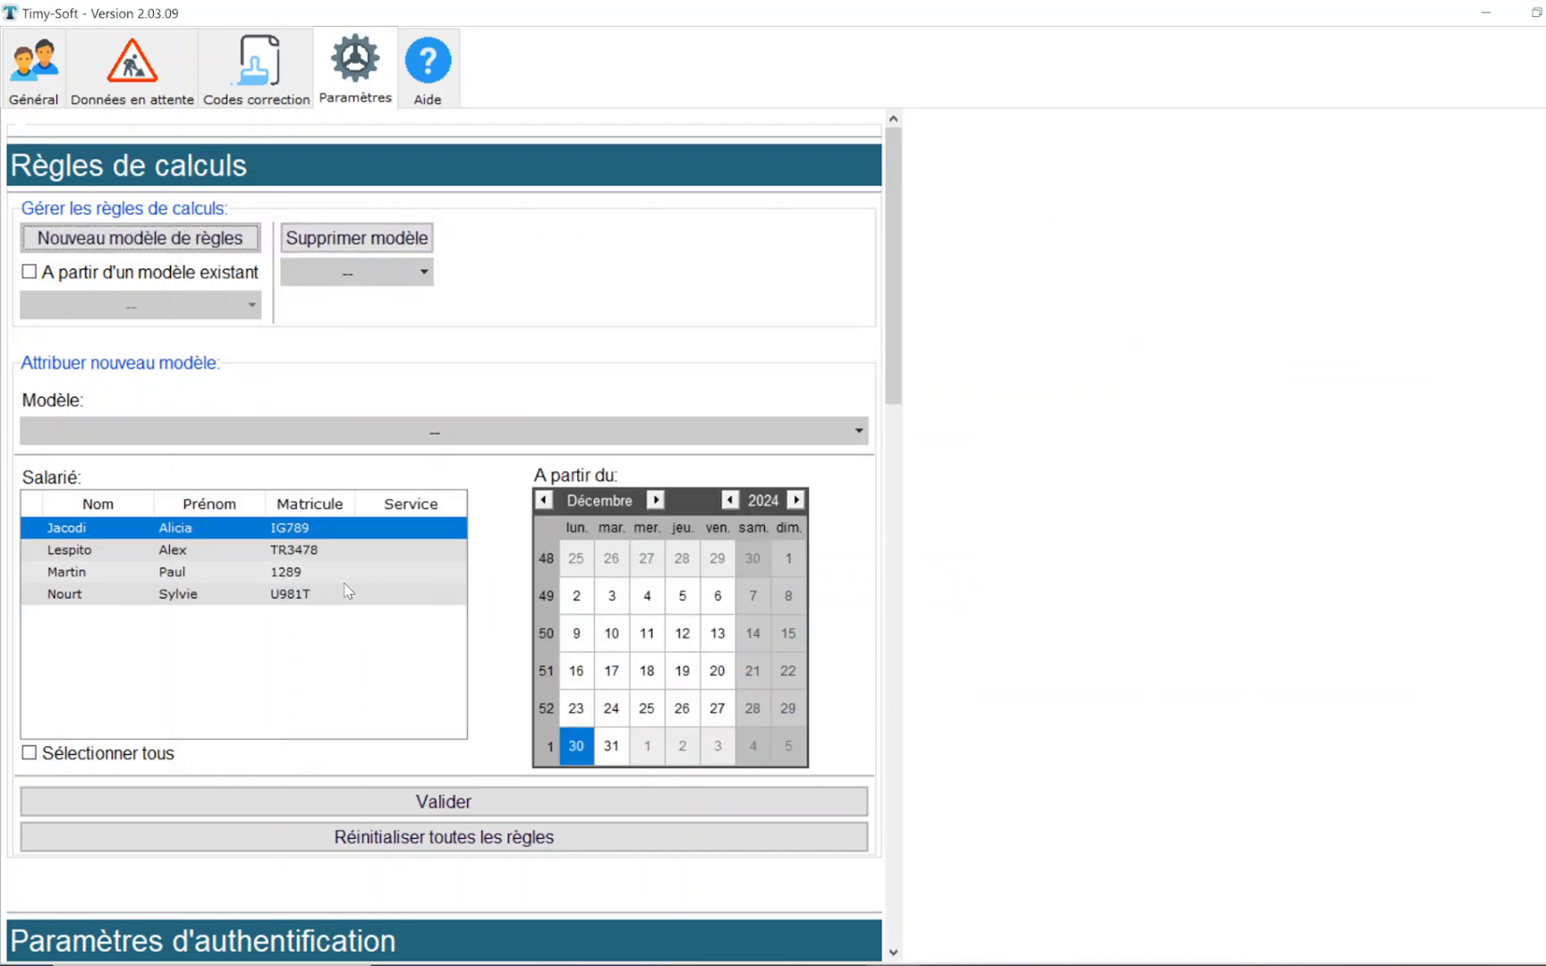
click(346, 575)
click(376, 434)
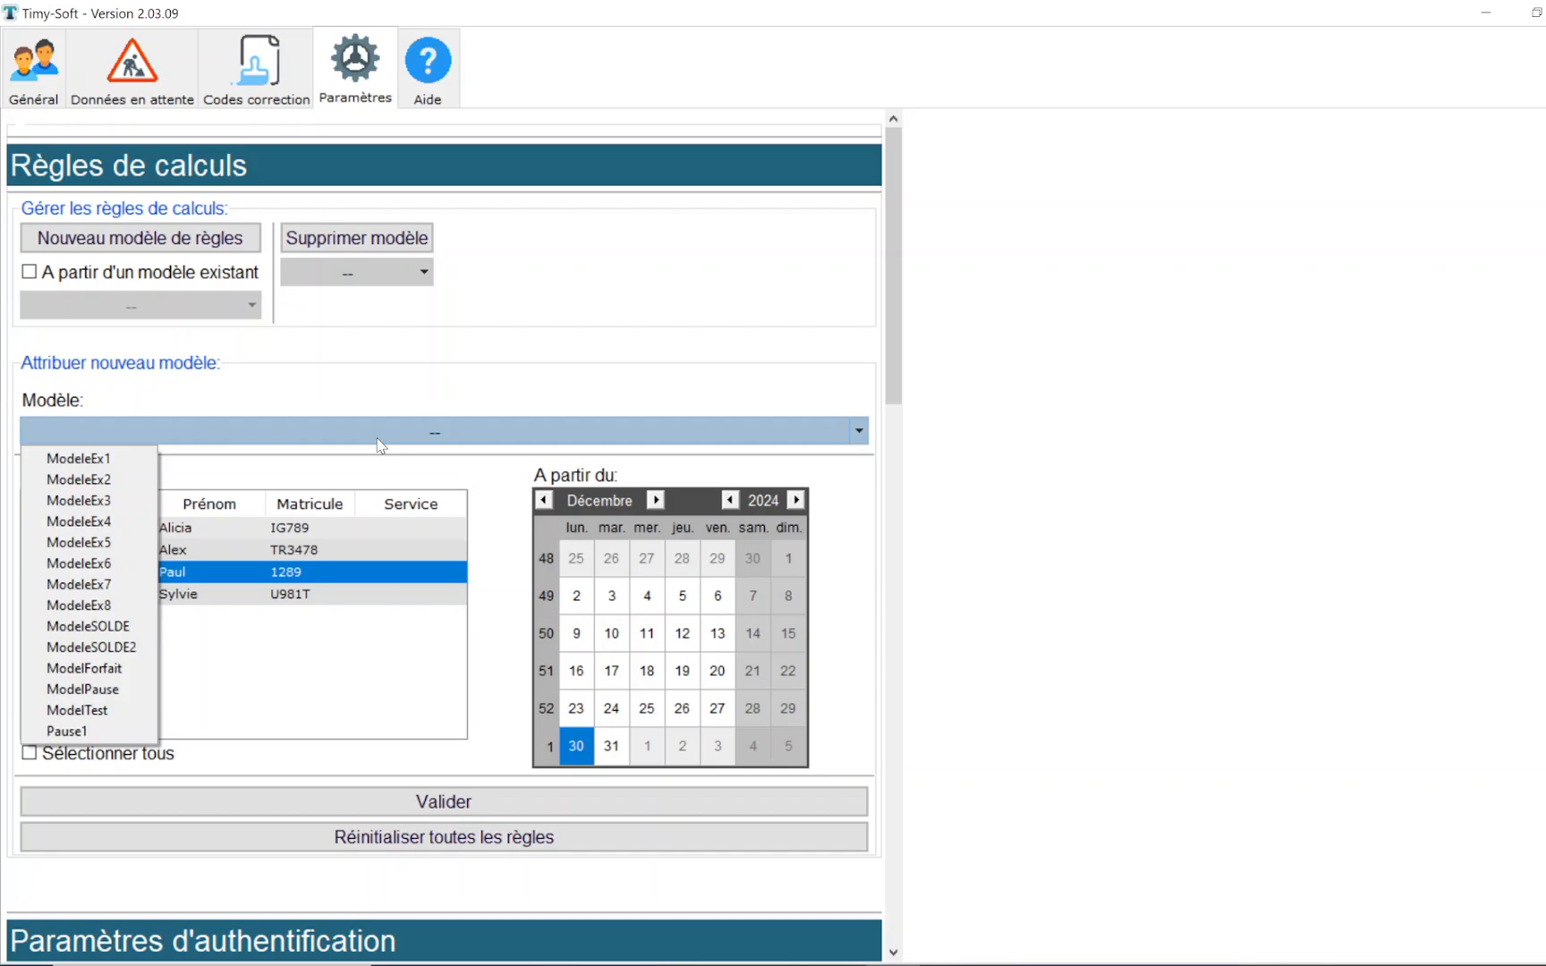
click(90, 731)
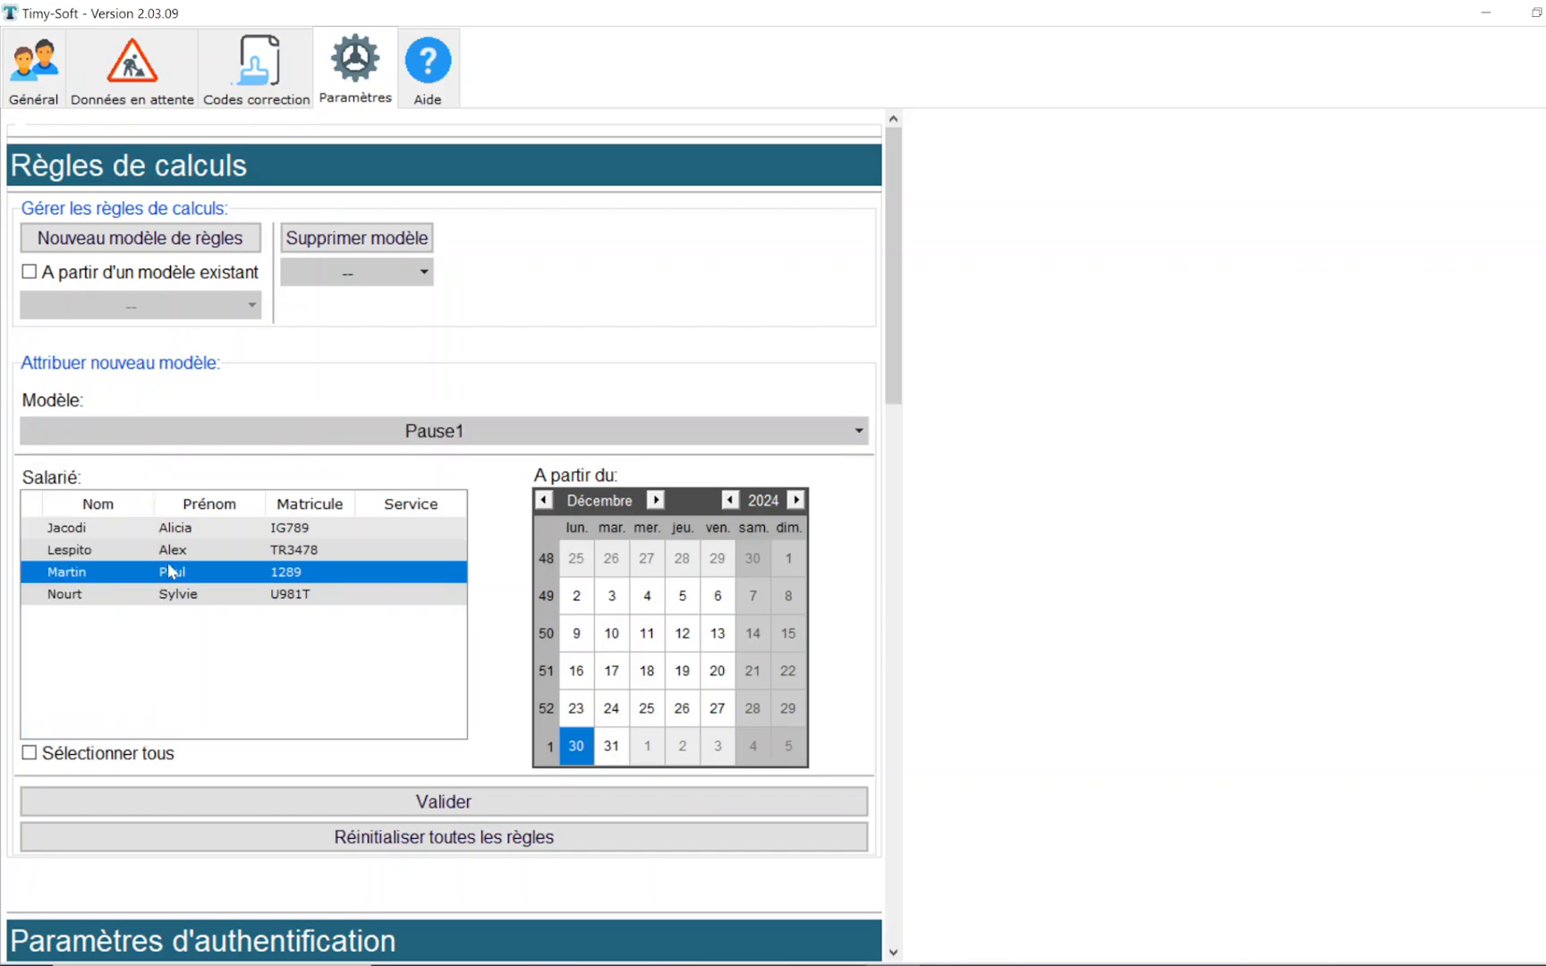
click(491, 807)
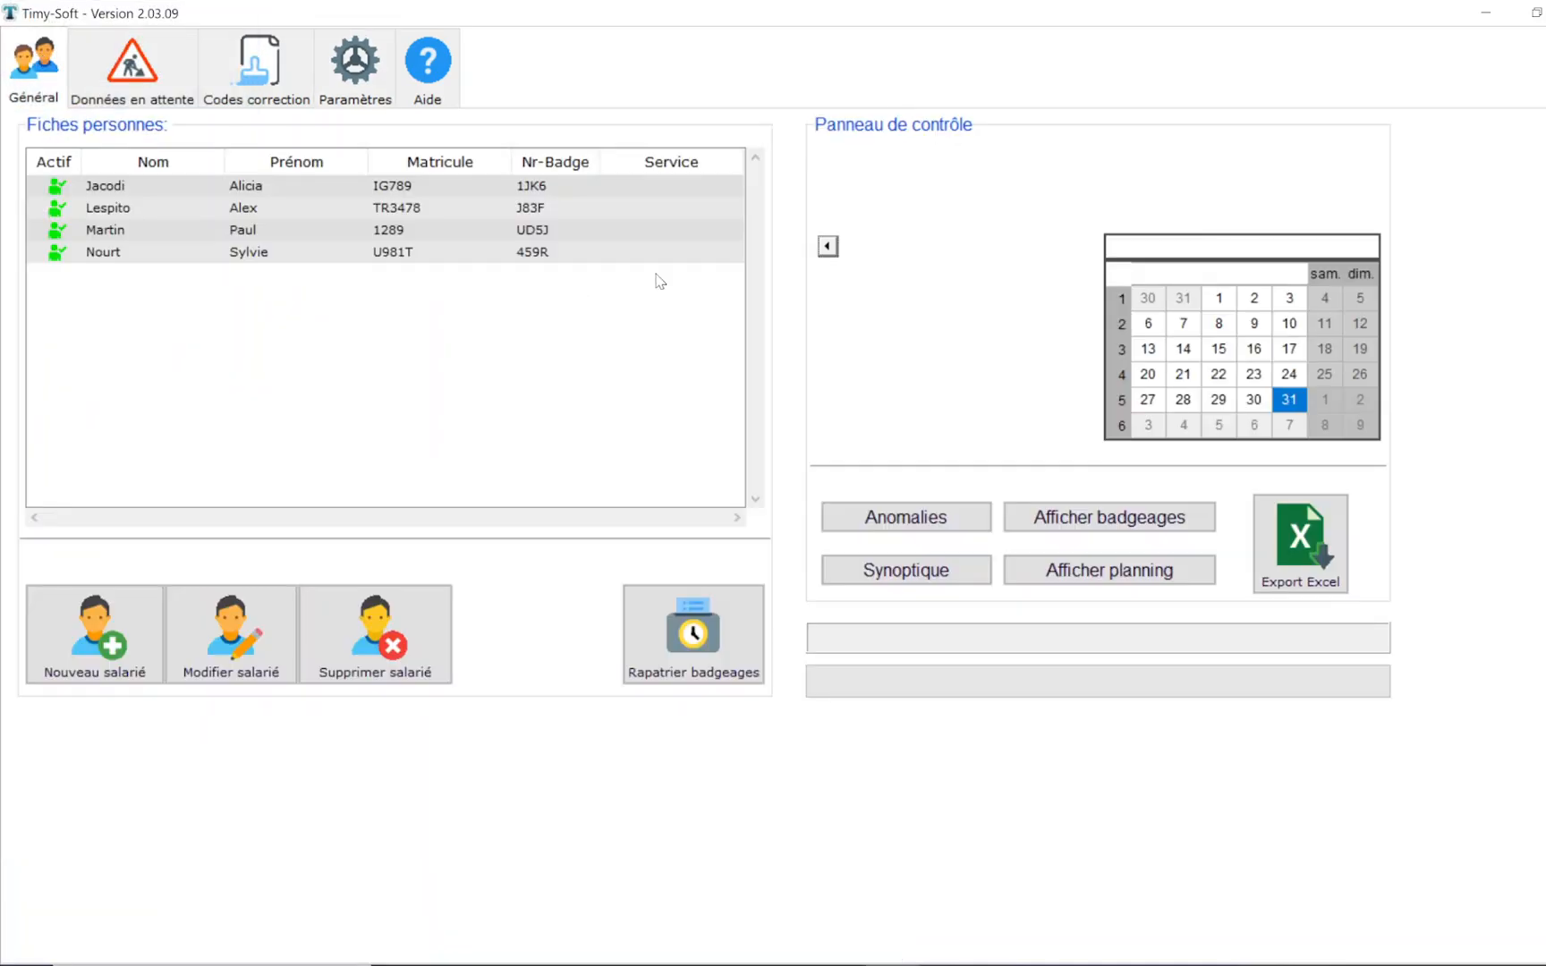
- Display the third employee's clockings for January 2025 to check the break deduction columns, and close the view
click(358, 233)
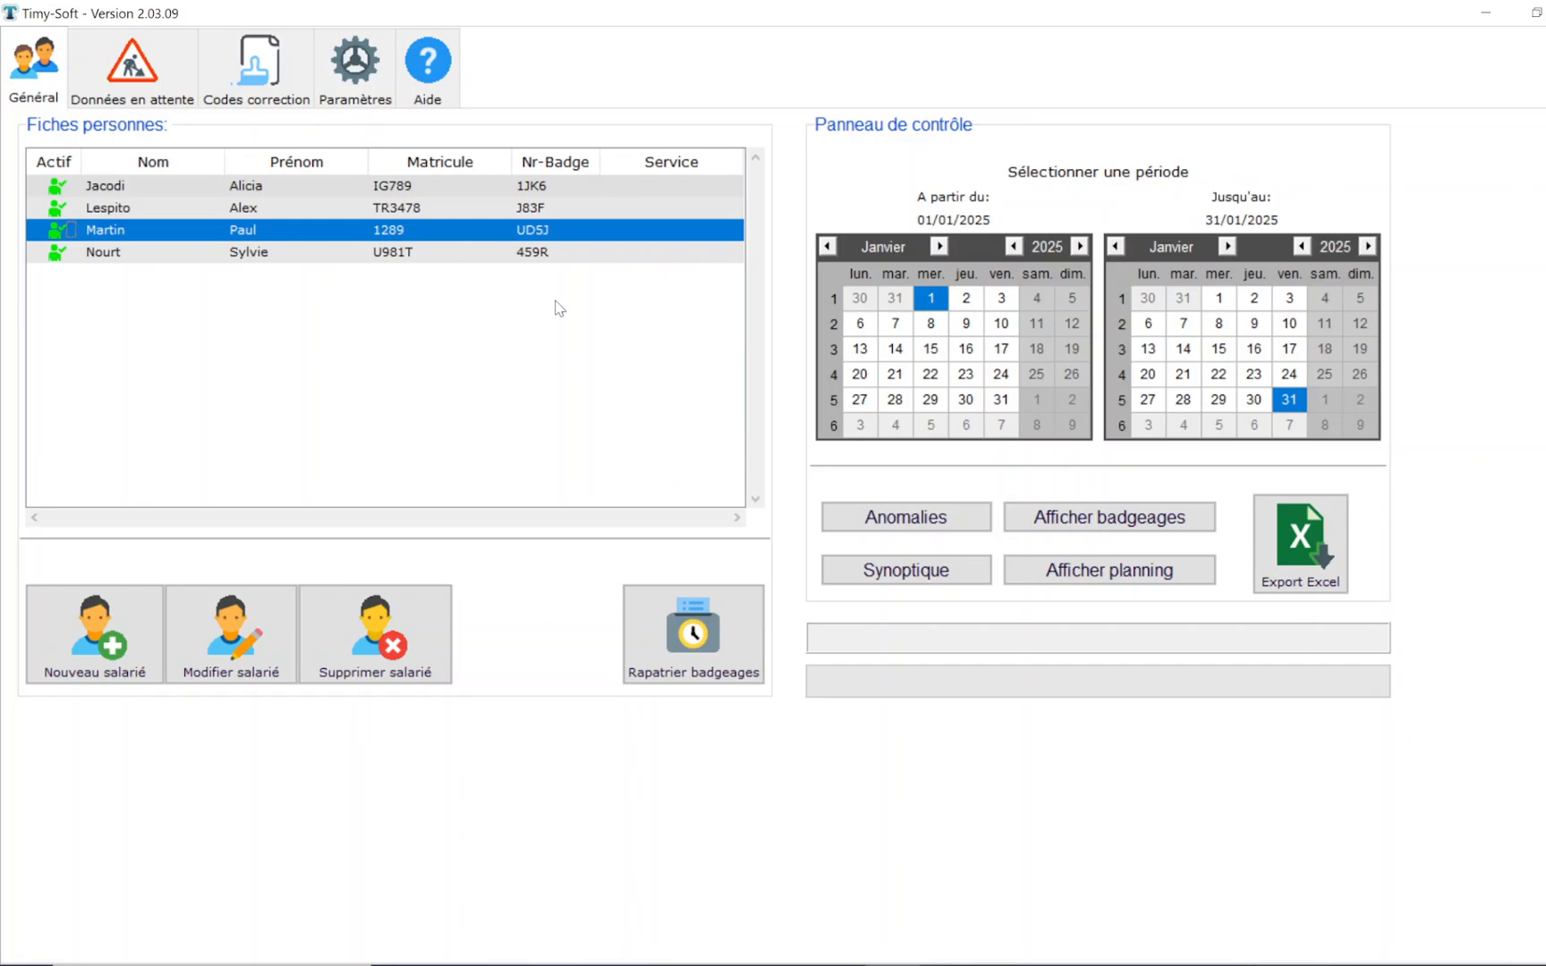
click(1053, 519)
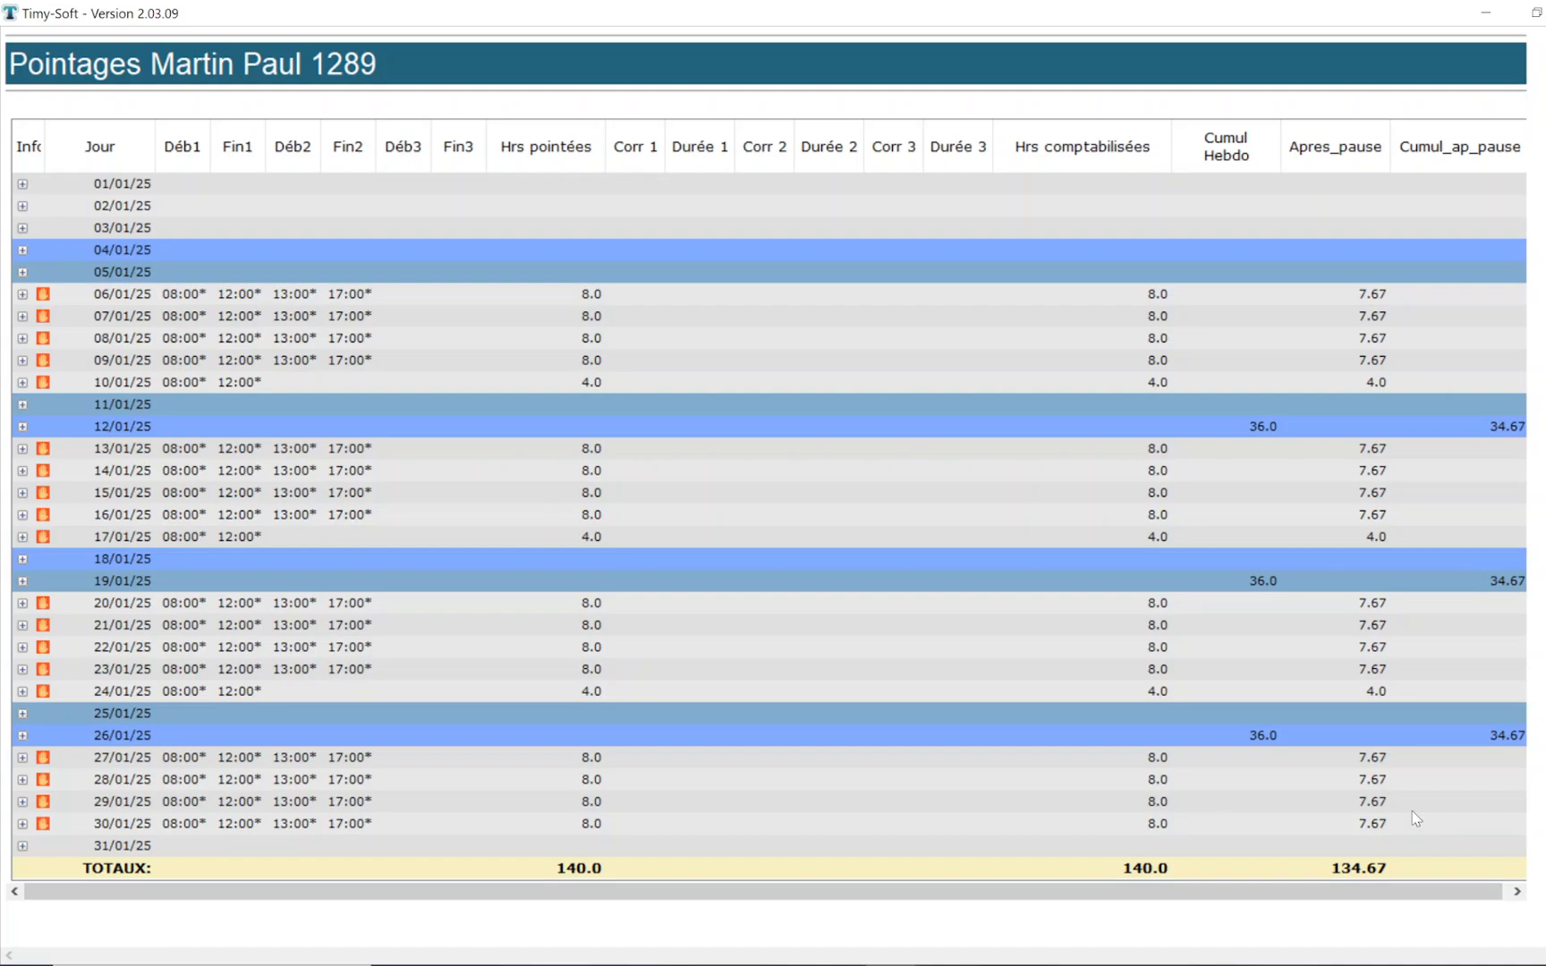
click(1545, 12)
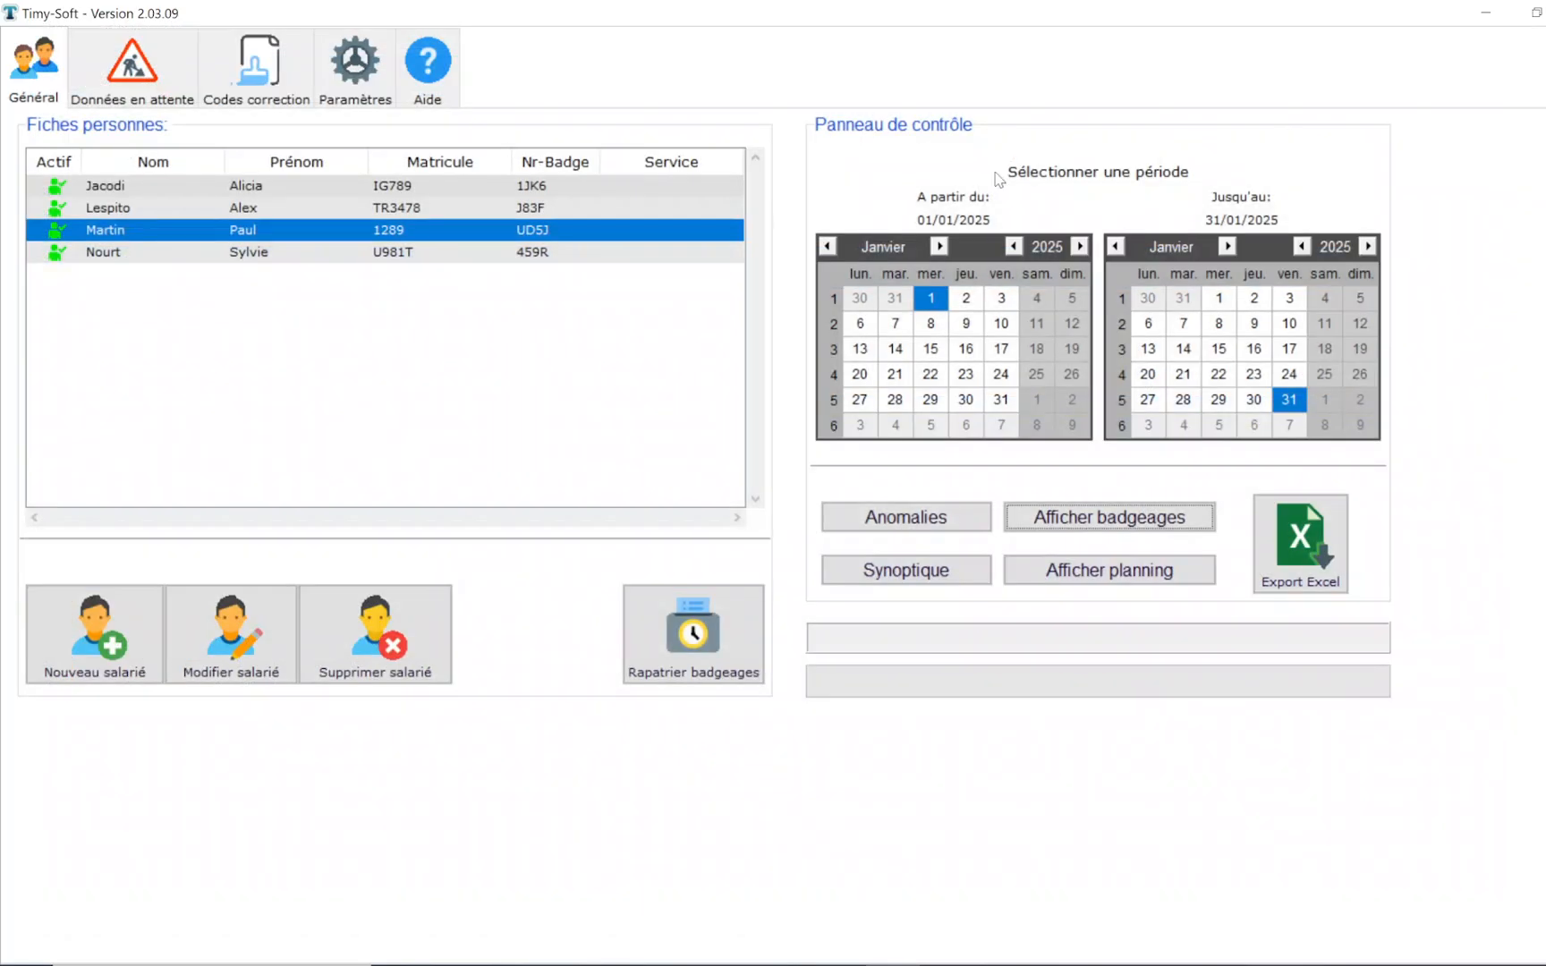
- Start another calculation rule model named Pause2 with a Déduction pause 2 rule and the column title Apres_pause
click(353, 85)
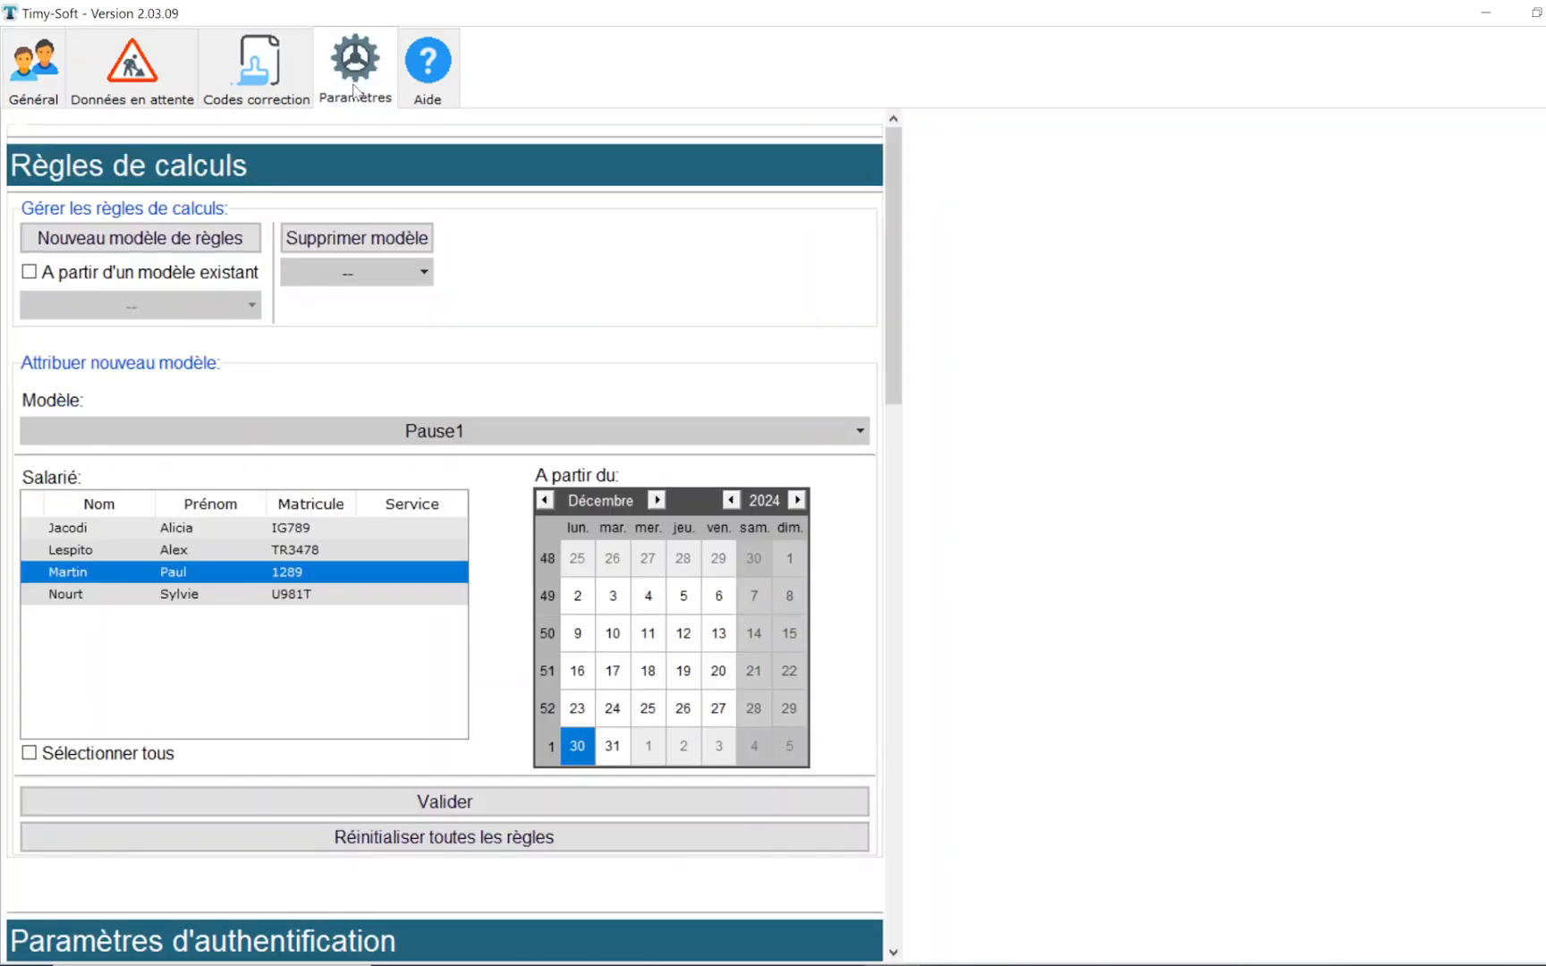
click(237, 236)
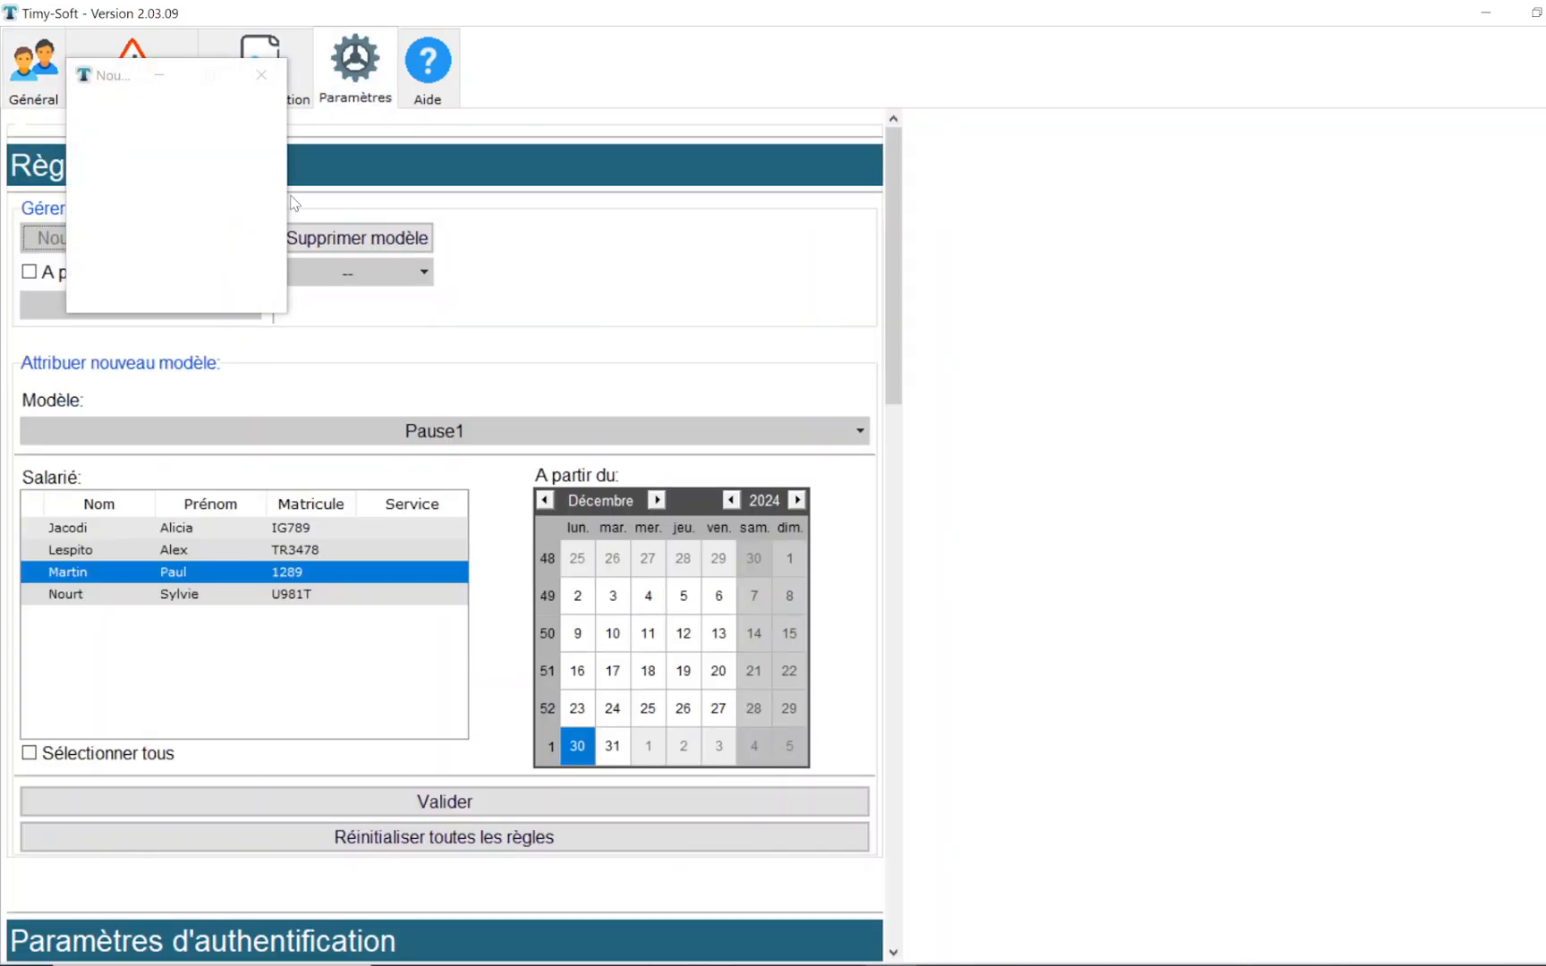
text(Pause2)
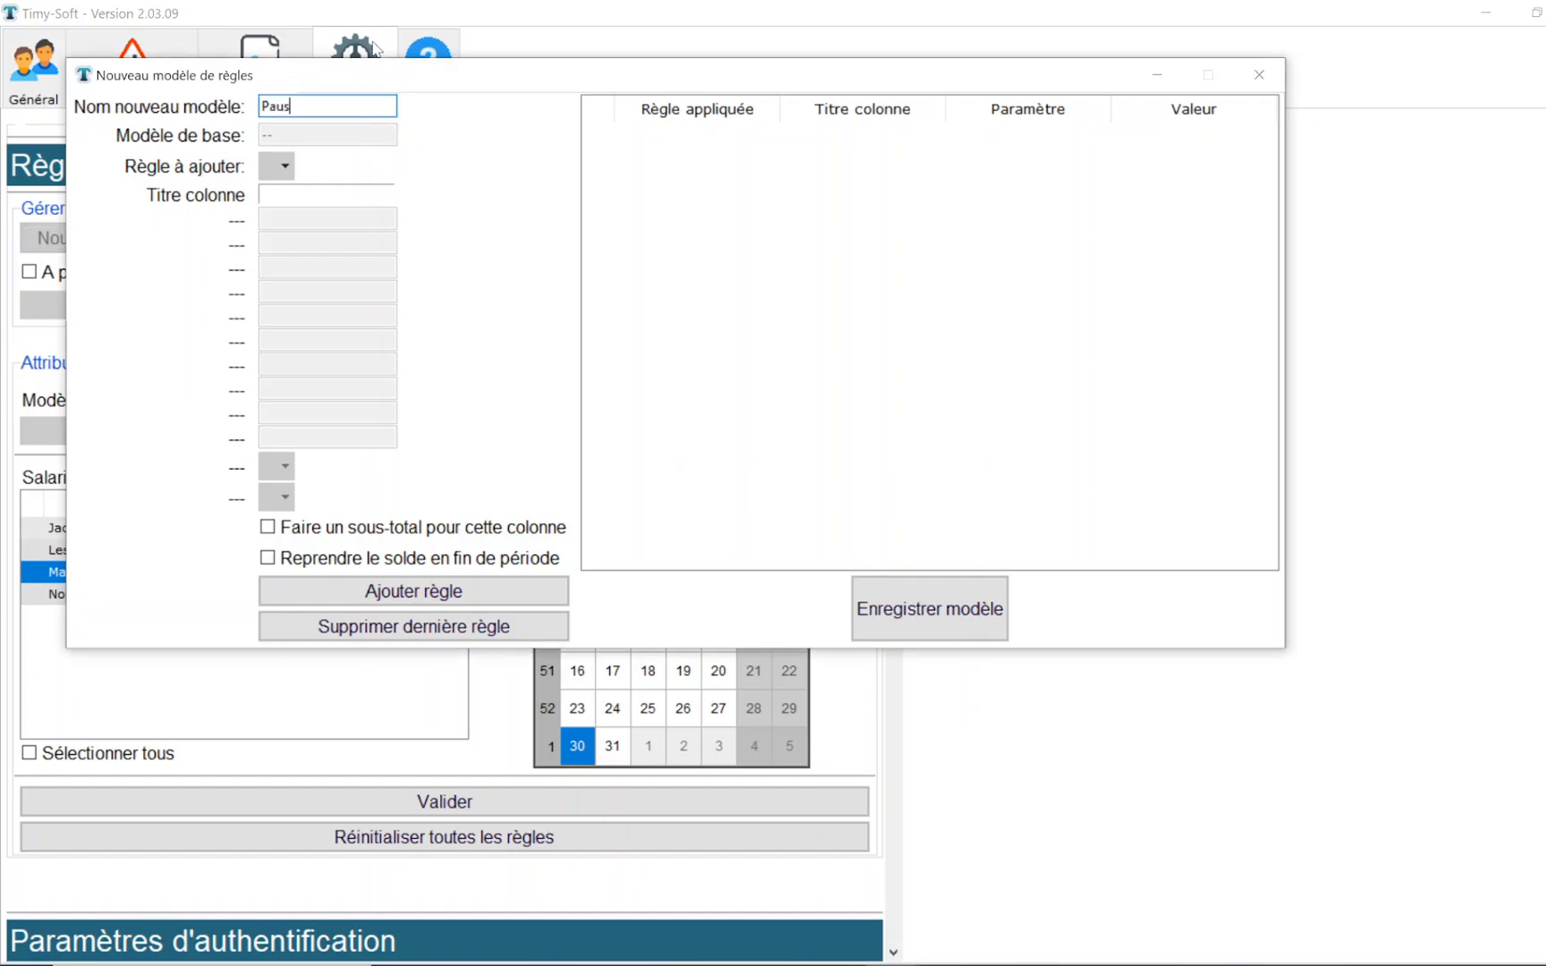
click(283, 166)
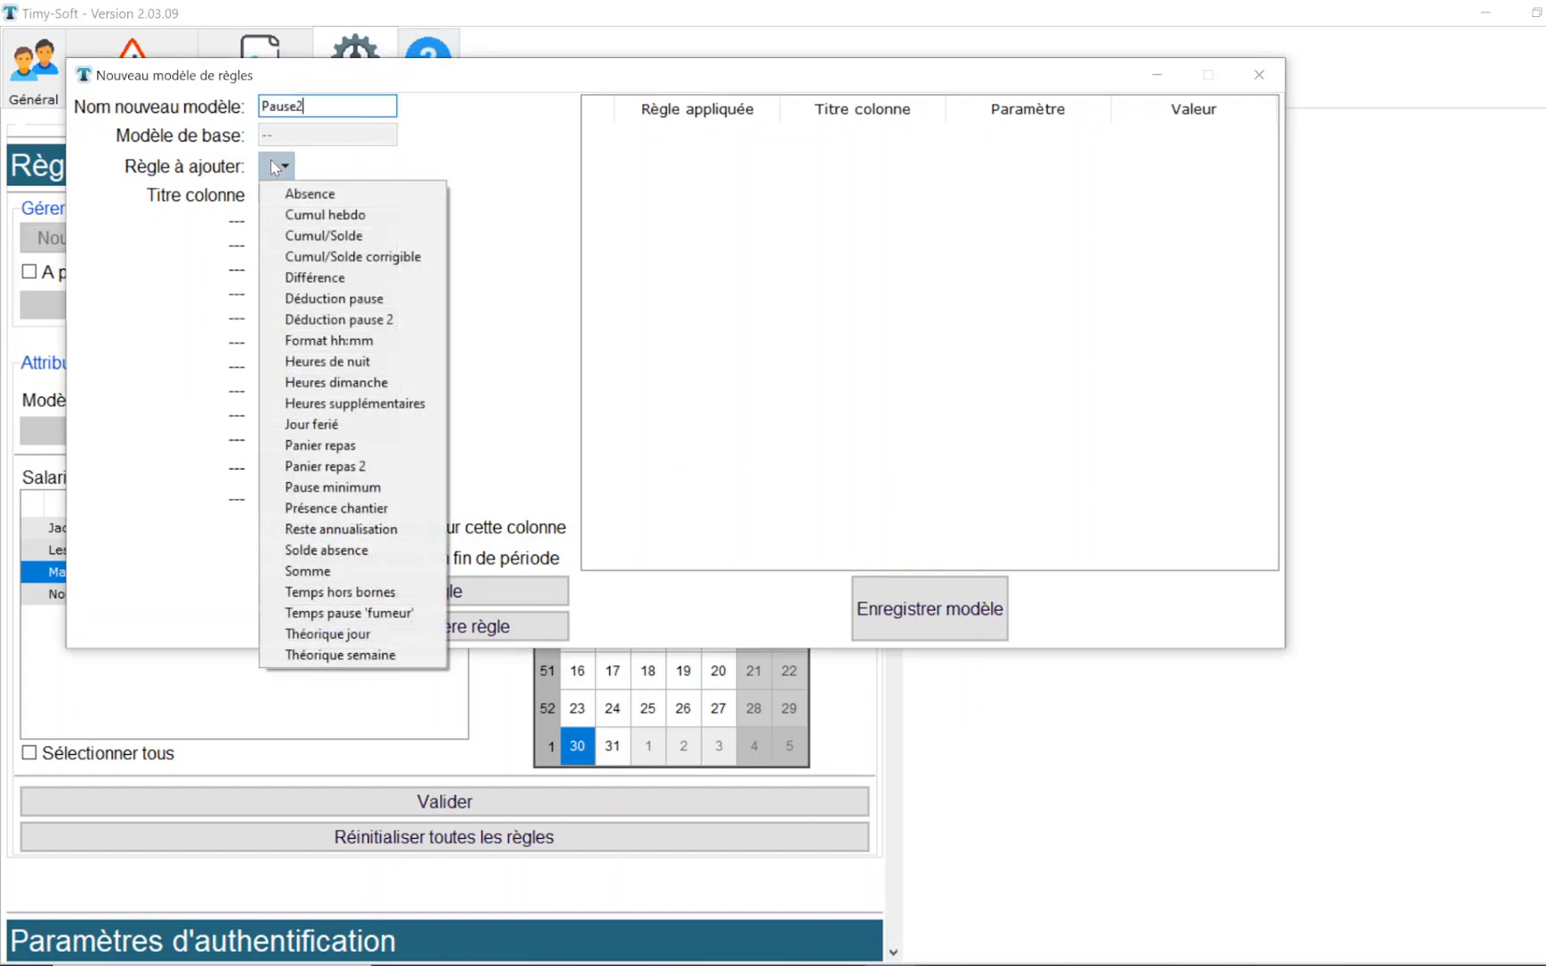
click(325, 322)
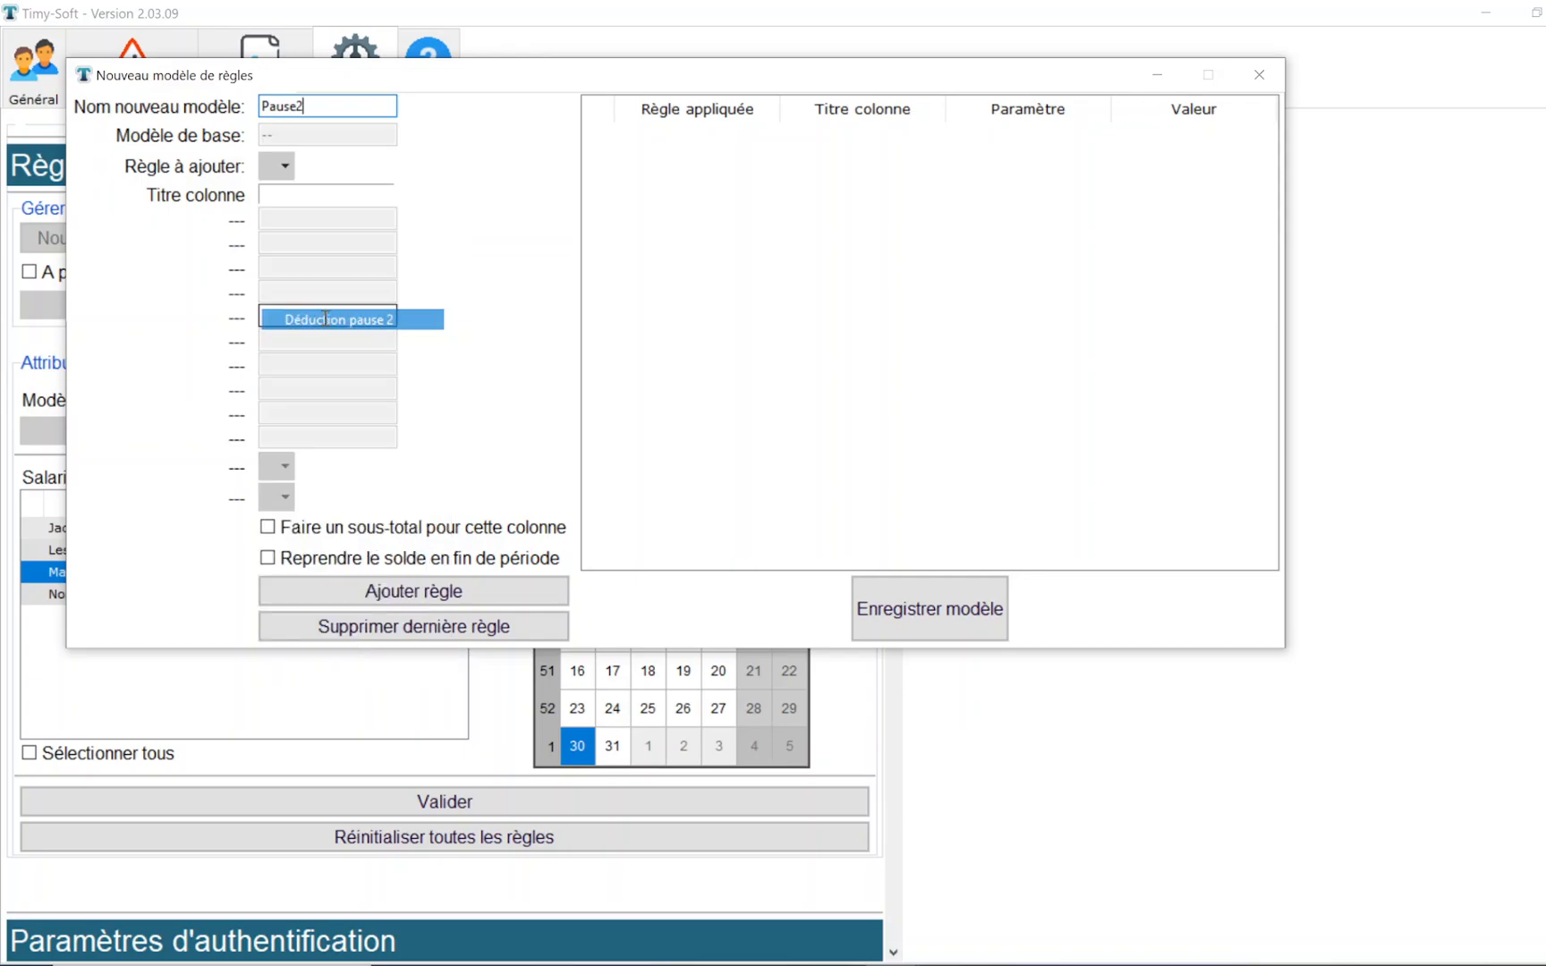
click(269, 197)
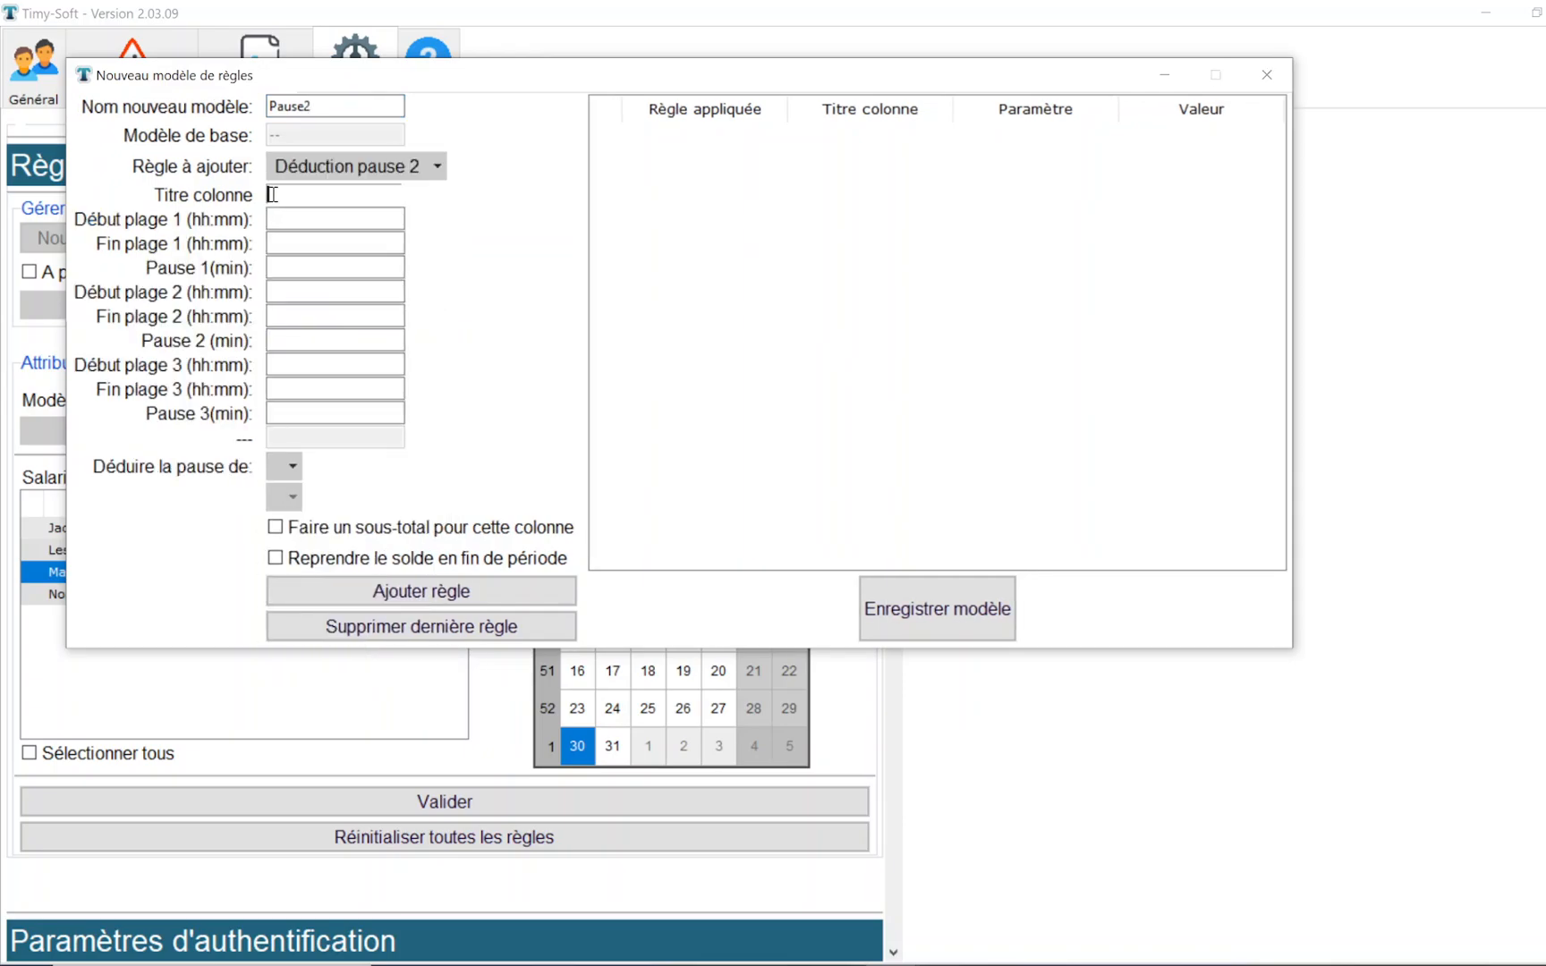
text(Apres_ap)
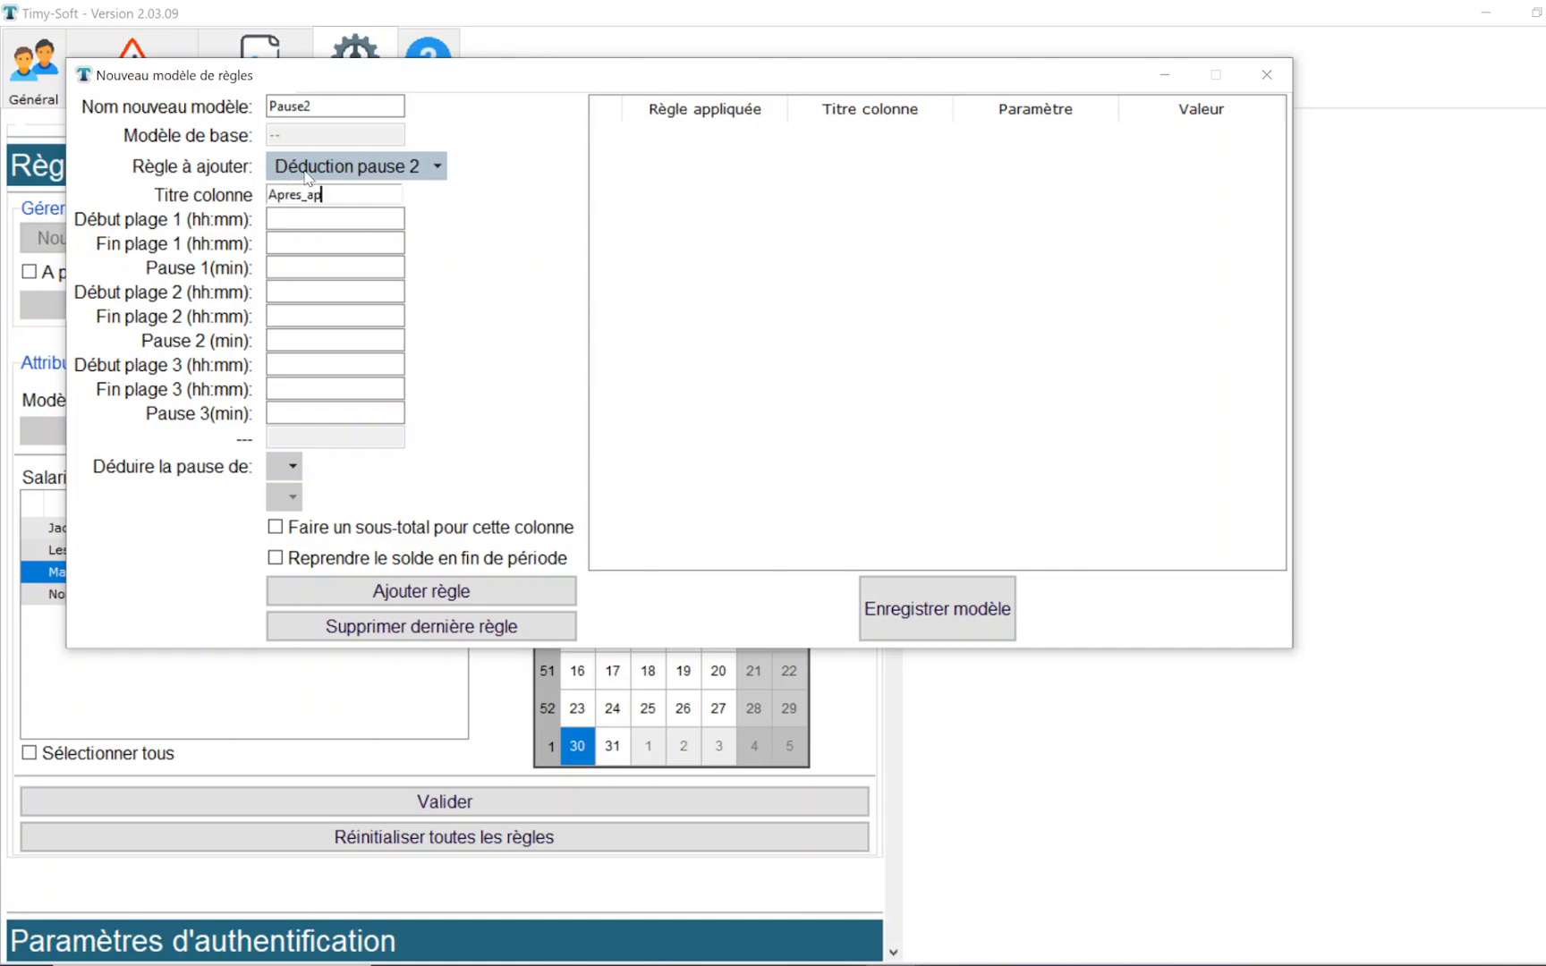
key(BackSpace)
key(BackSpace)
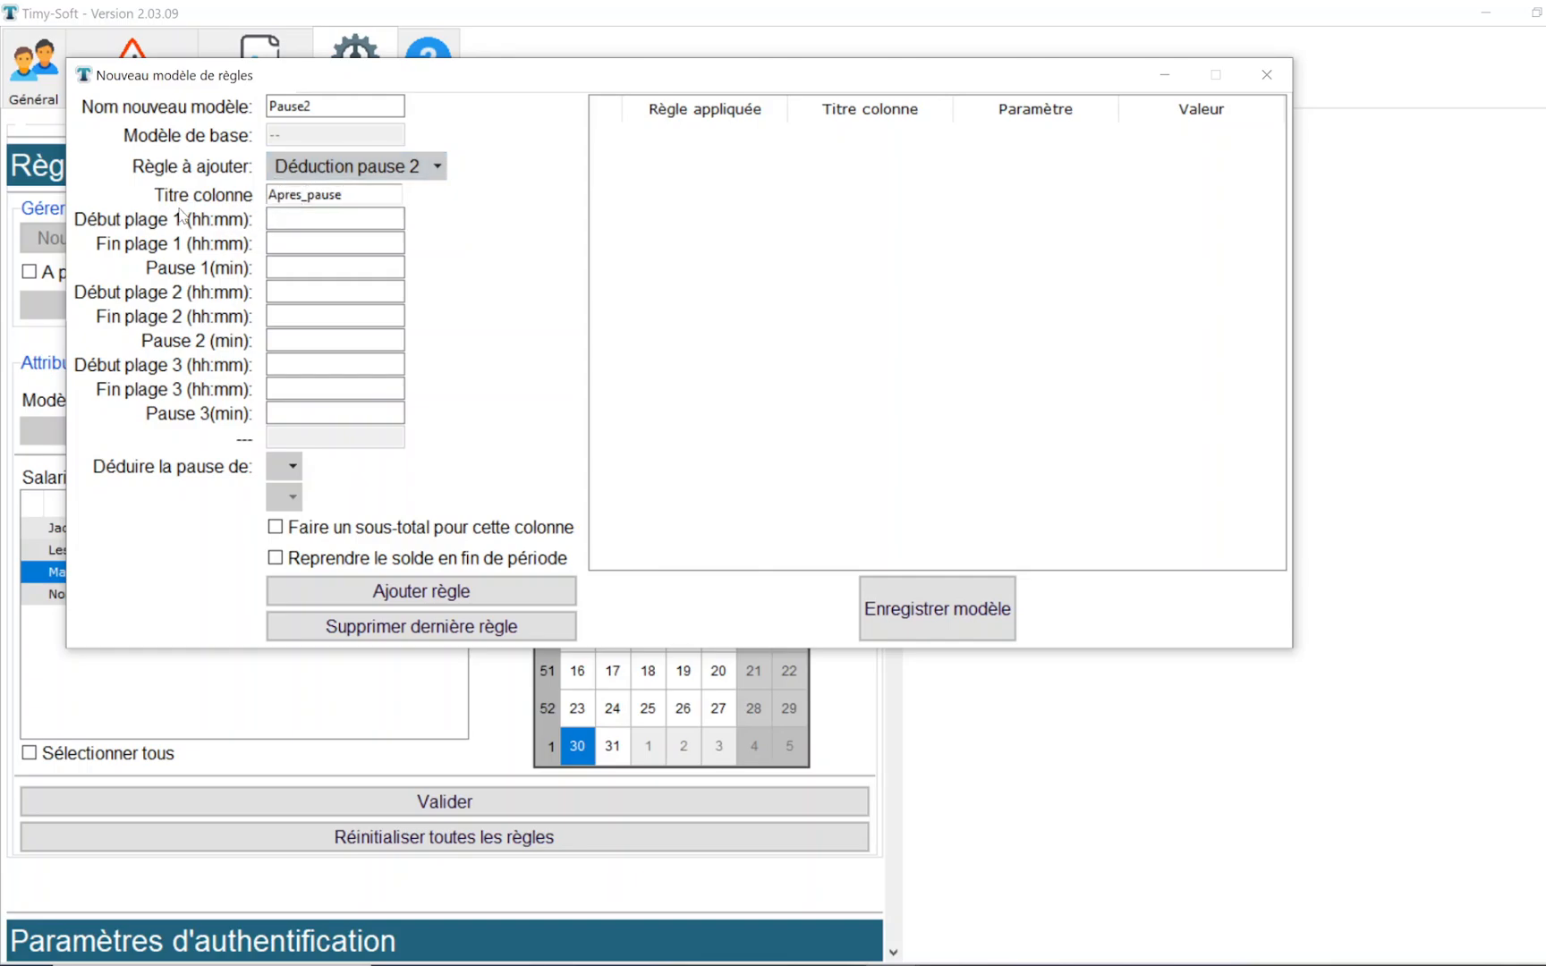
- Set the first break time range from 12:00 to 13:00 with a 60-minute break
click(285, 215)
text(12:00)
click(322, 233)
click(293, 263)
- Set the second break time range from 18:30 to 19:30 with a 60-minute break
key(Tab)
text(18)
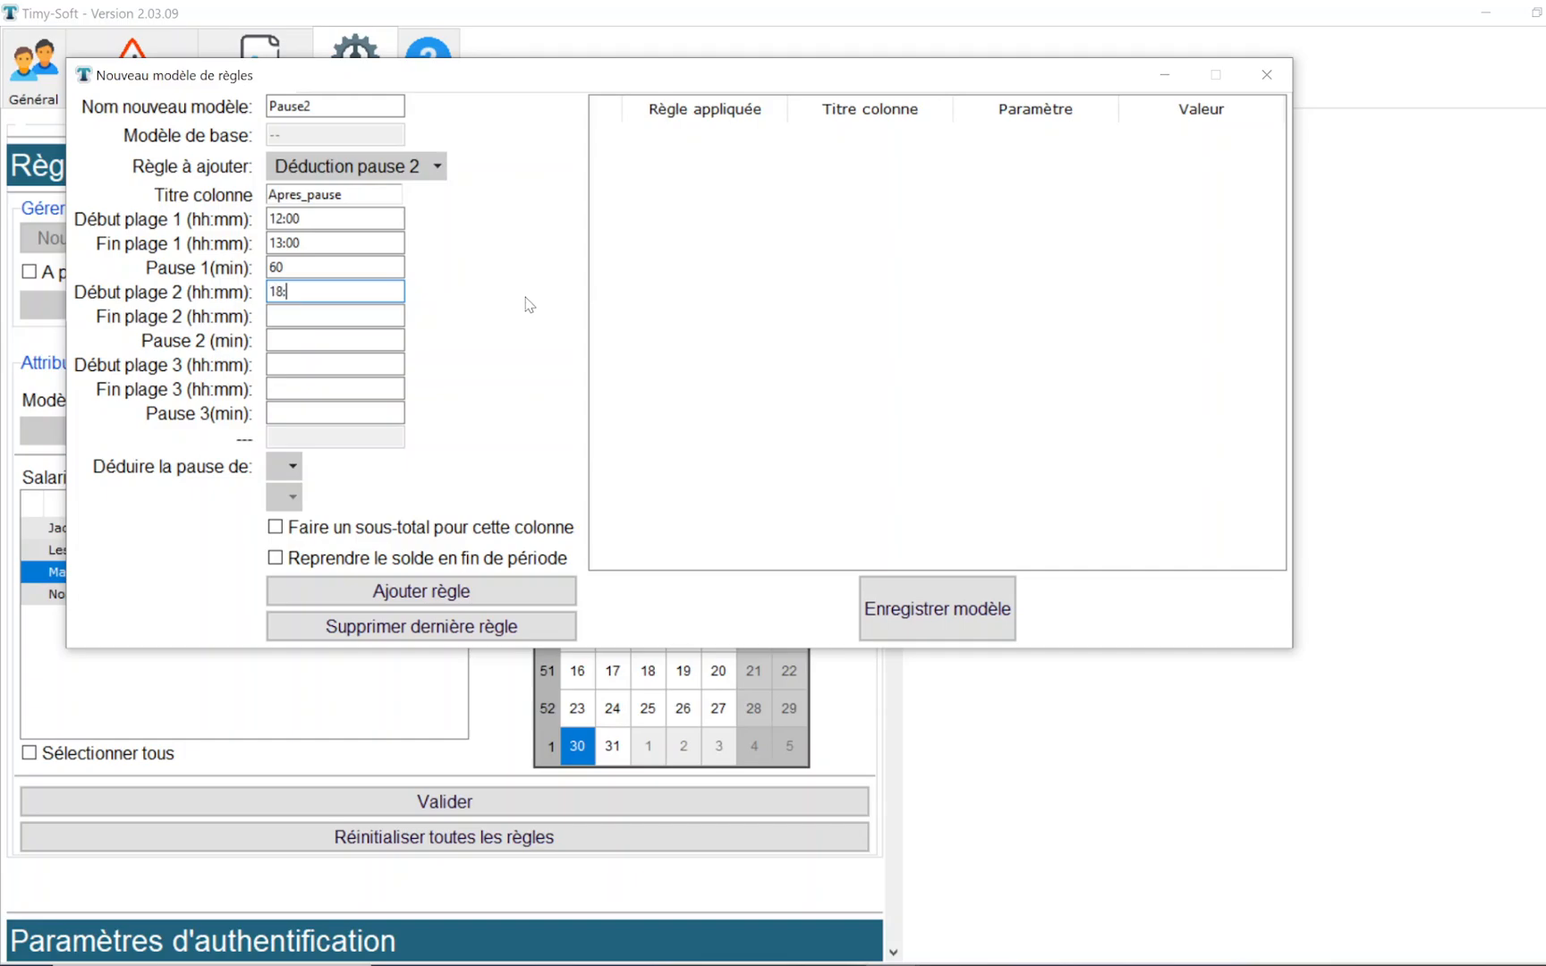
text(:30)
key(Tab)
click(323, 348)
- Deduct the breaks from Hrs comptabilisées, enable the column subtotal, and add the Déduction pause 2 rule to the model
click(277, 465)
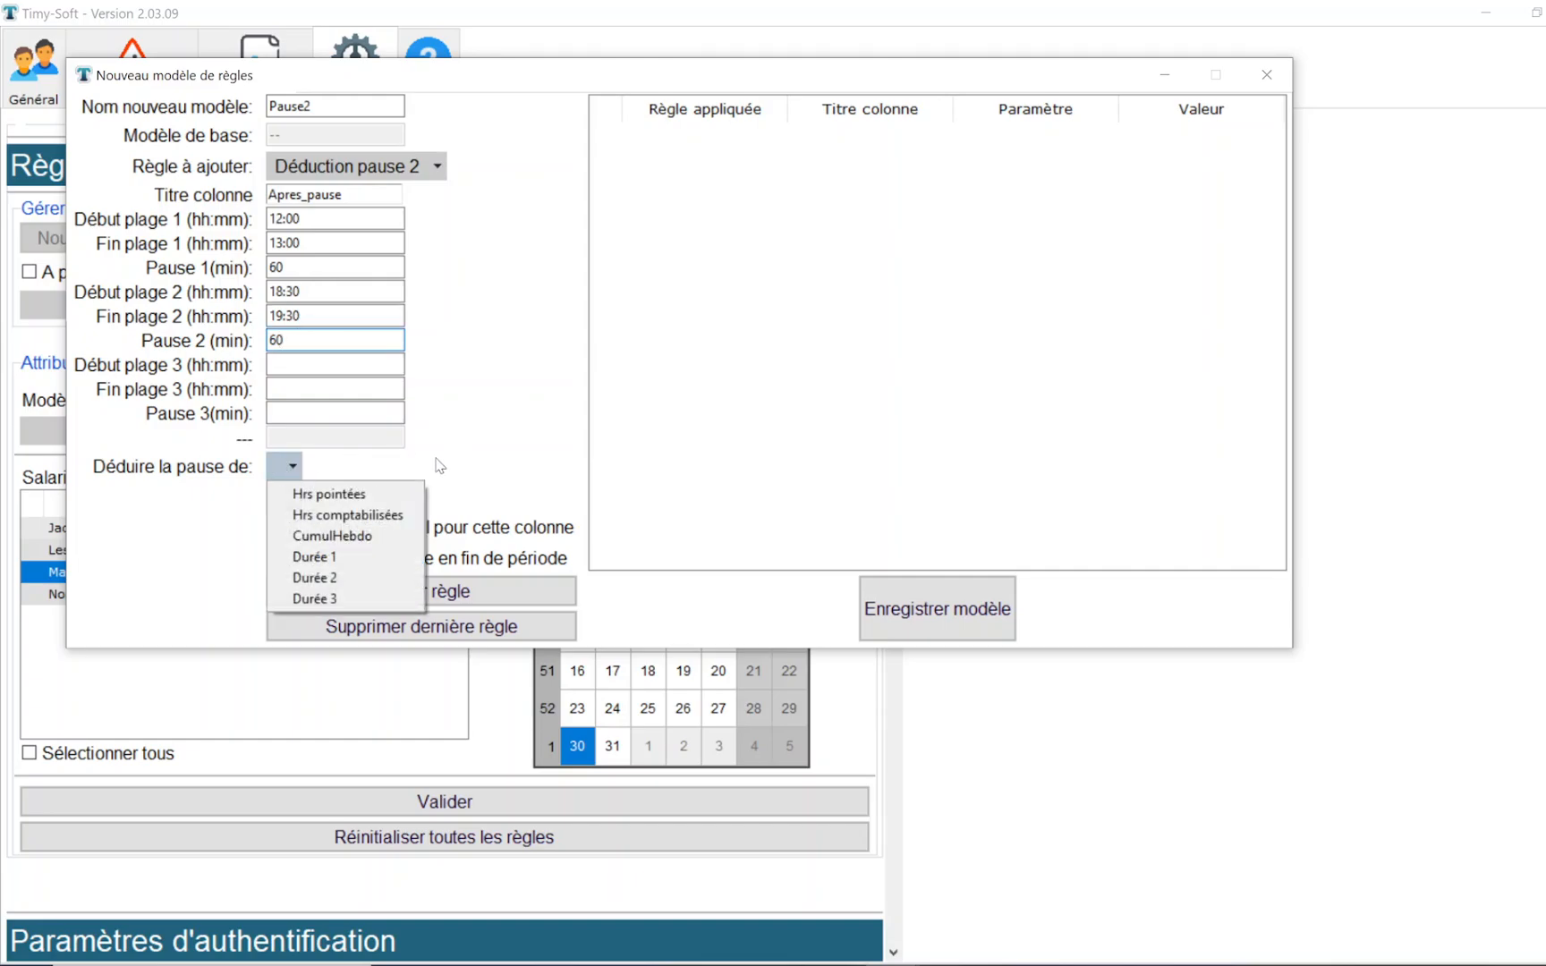
click(412, 515)
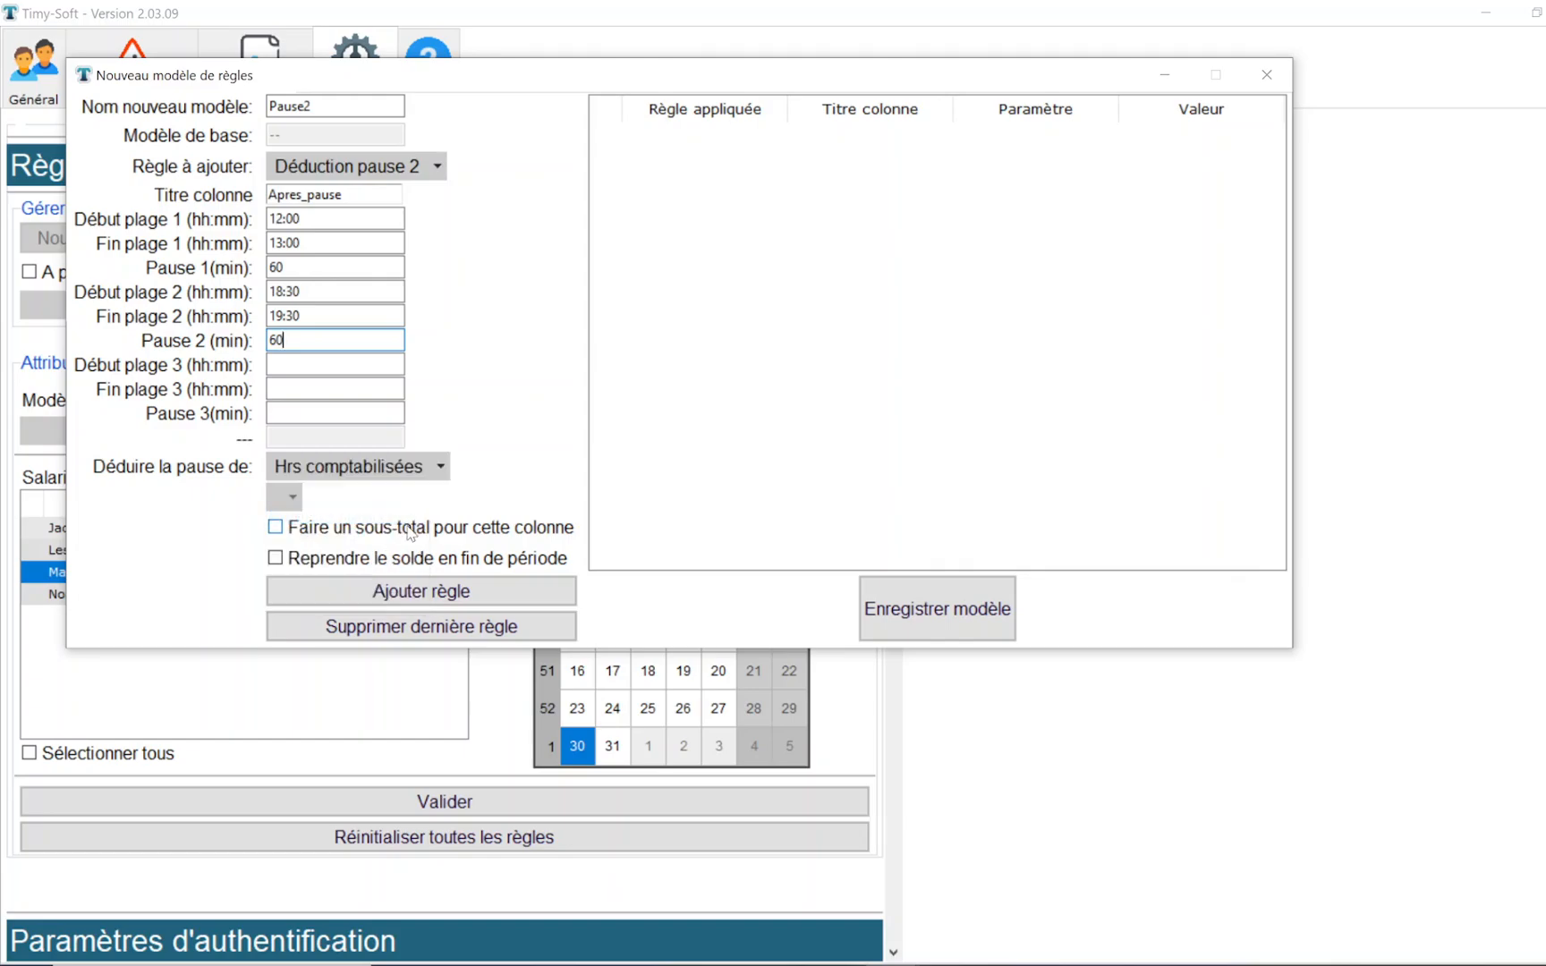
click(412, 530)
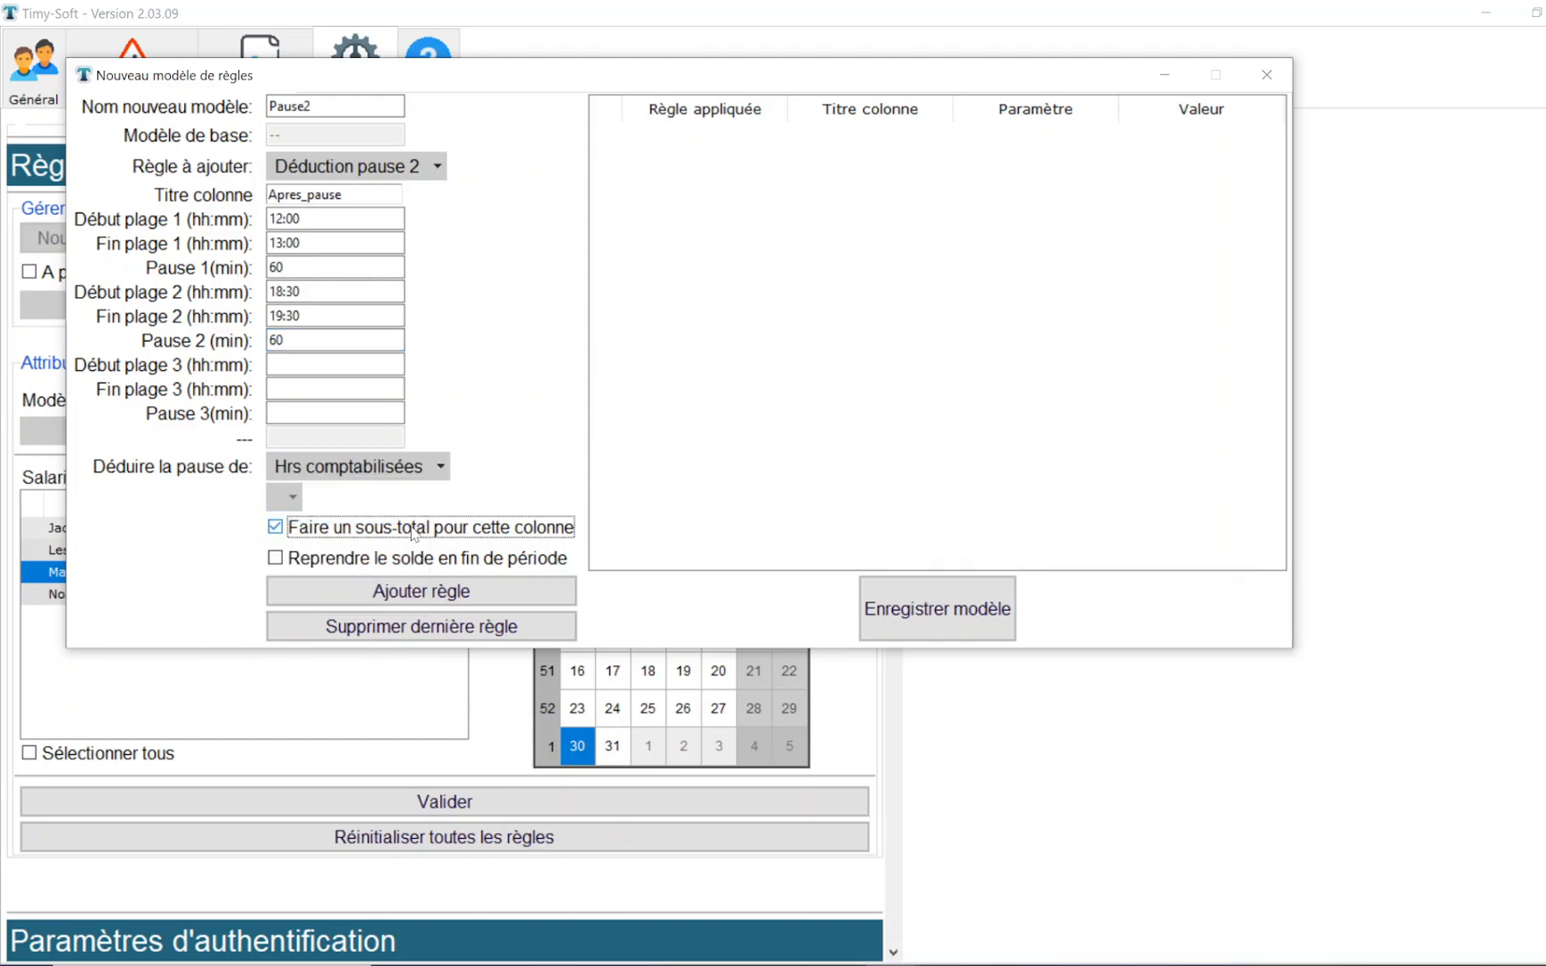
click(407, 595)
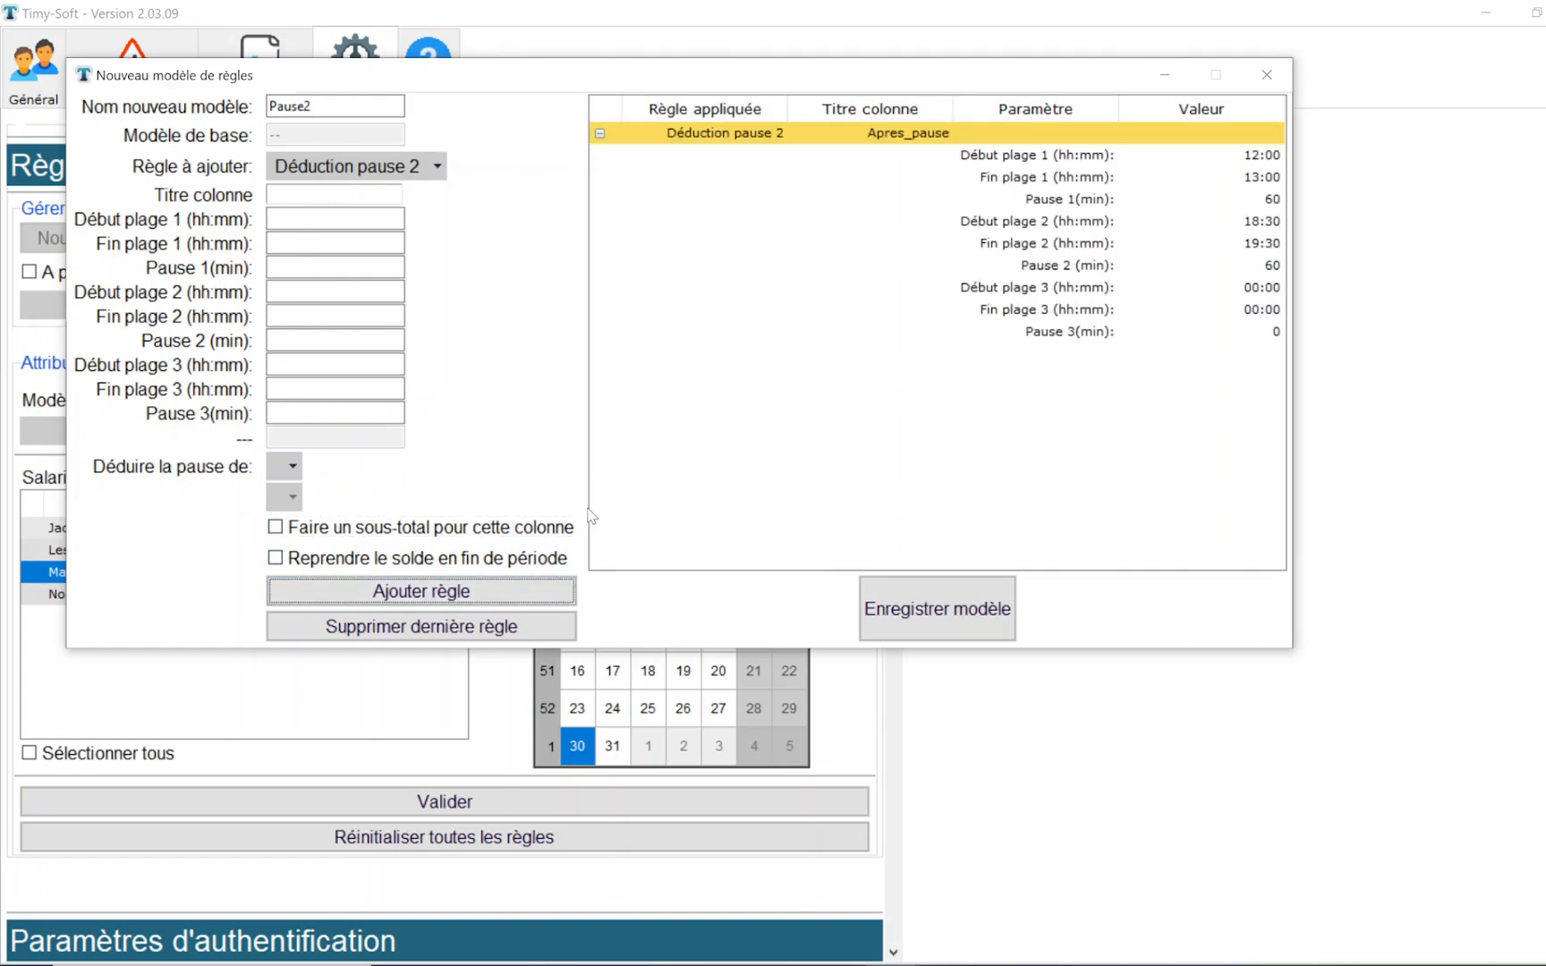
- Add a Cumul hebdo rule titled Cumul_ap_pause that accumulates the Apres_pause column, and save the Pause2 model
click(436, 167)
click(404, 224)
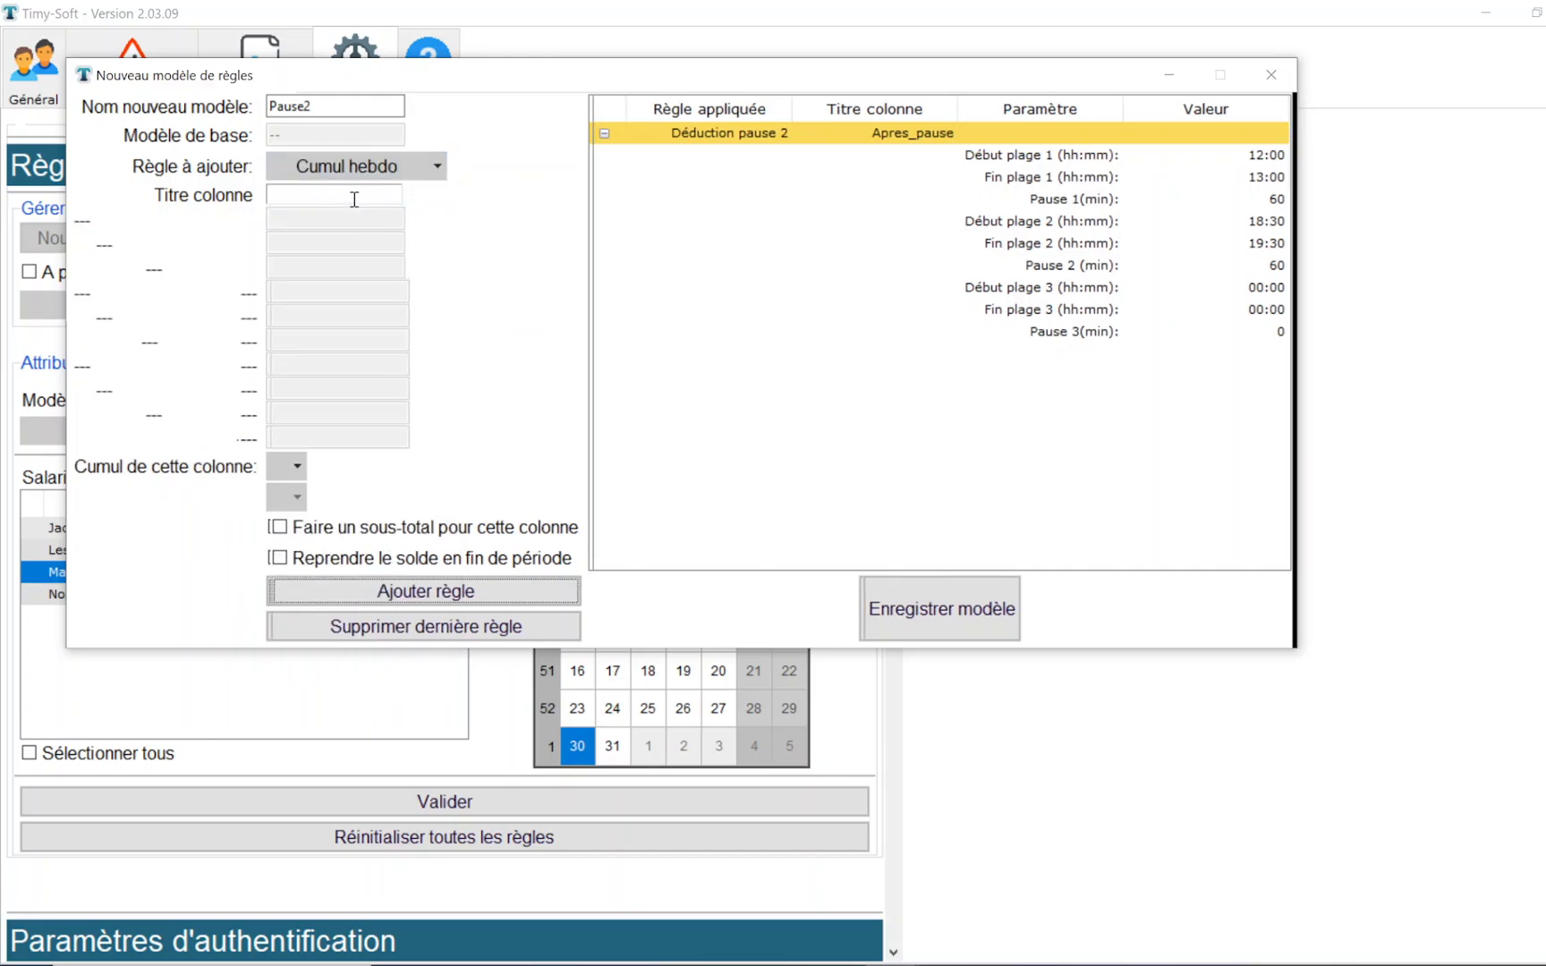
text(Cum)
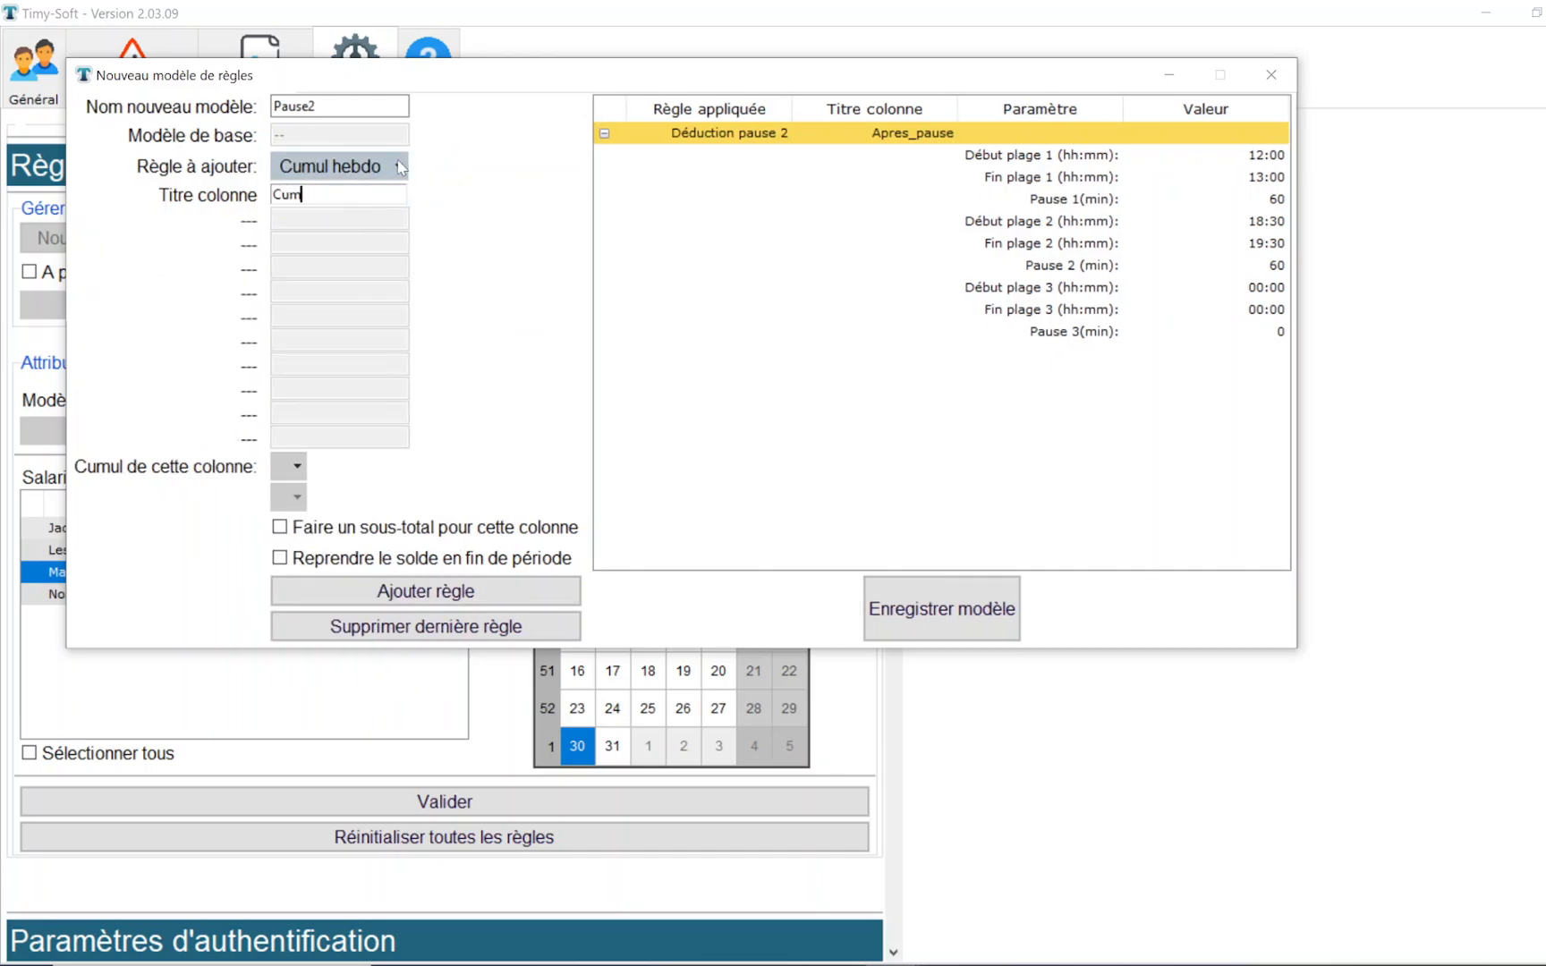
text(ul_ap_pause)
click(296, 476)
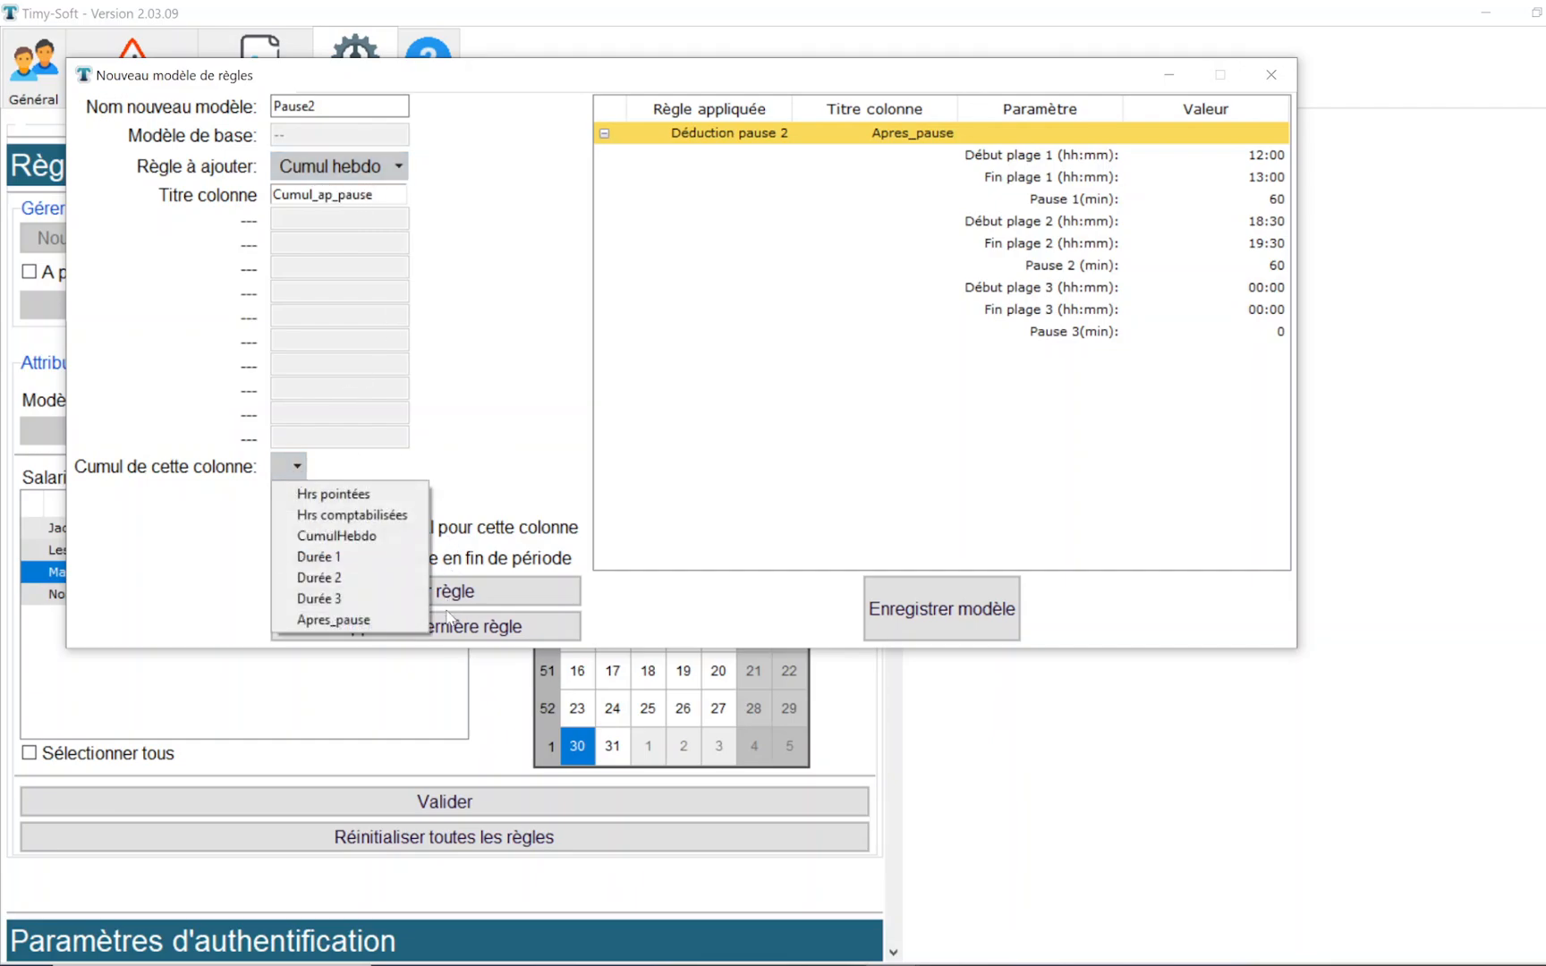
click(404, 625)
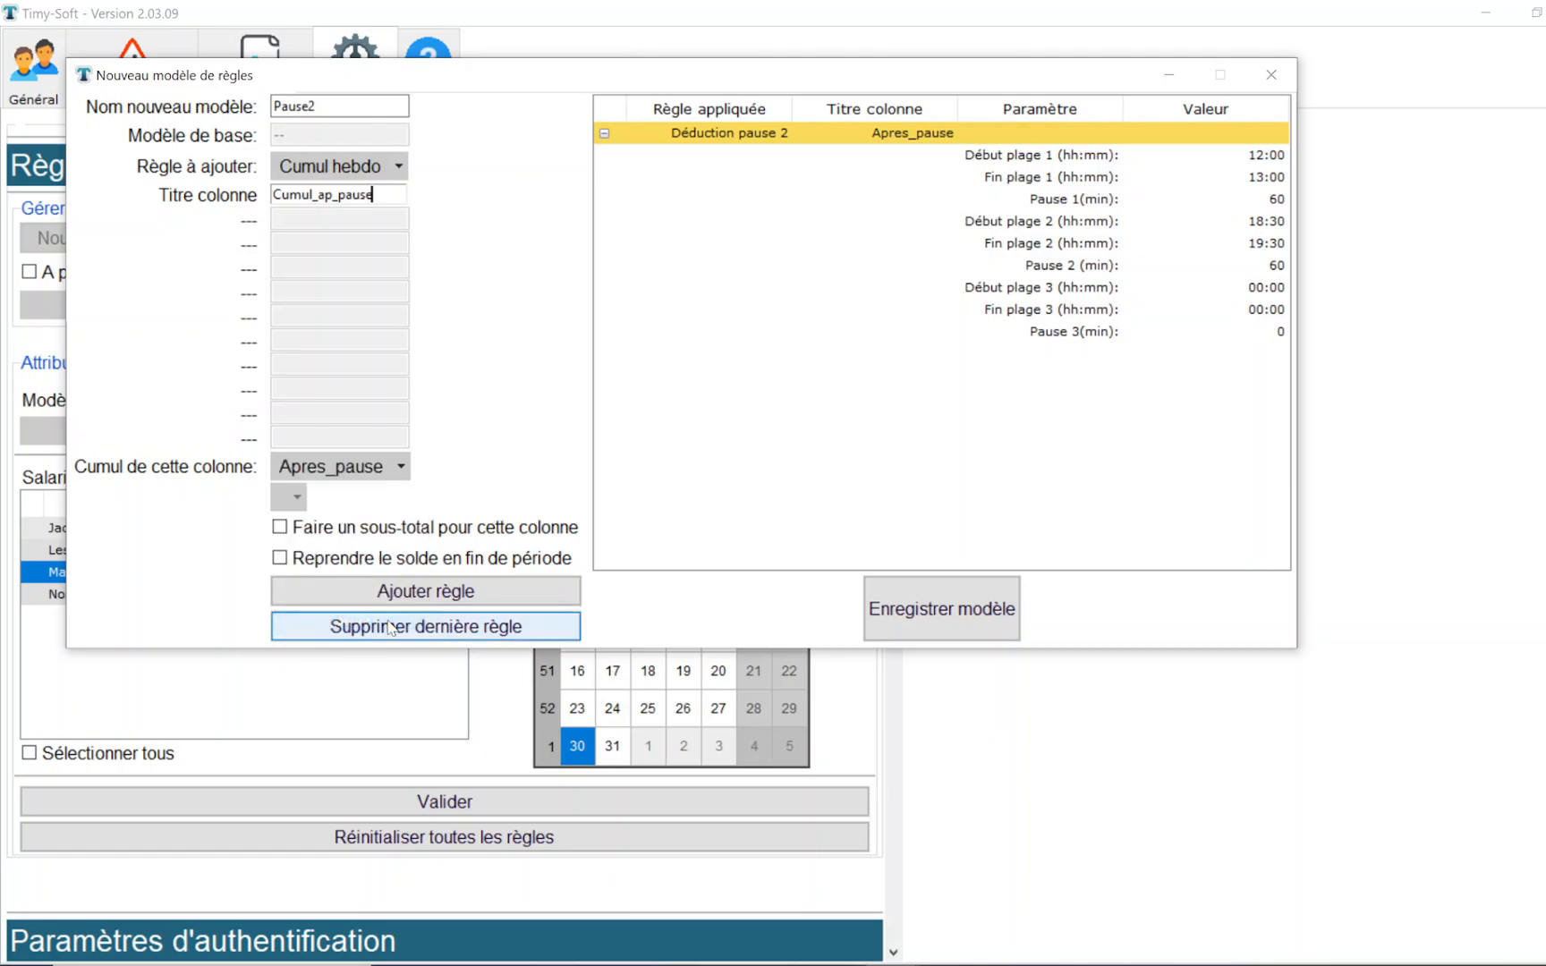
click(404, 594)
click(890, 610)
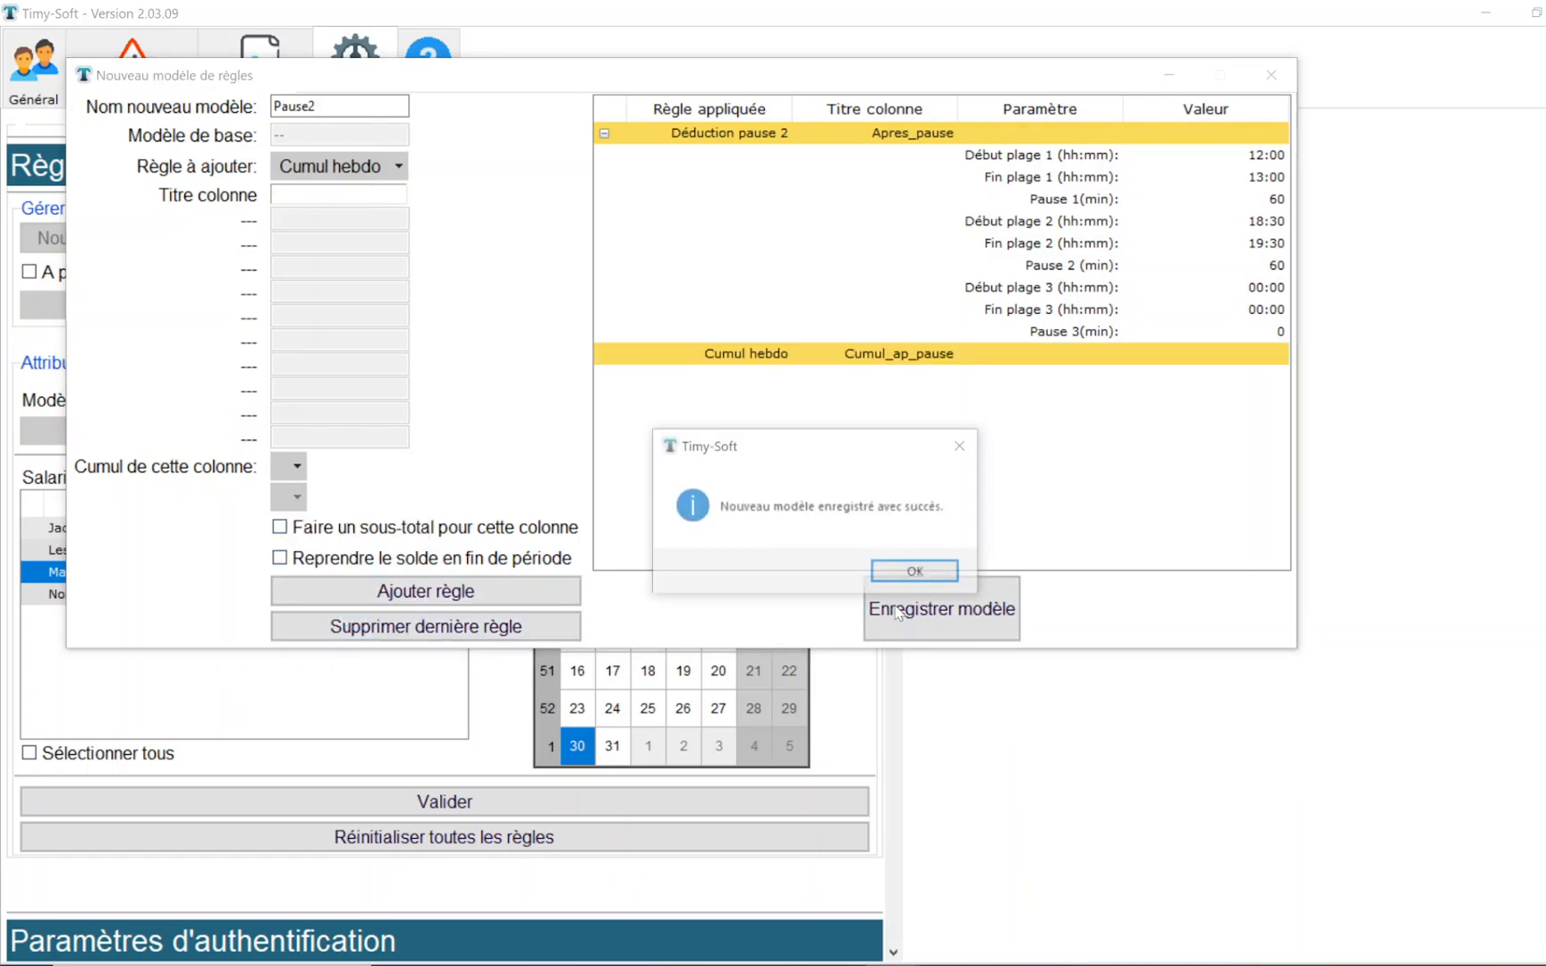
click(908, 581)
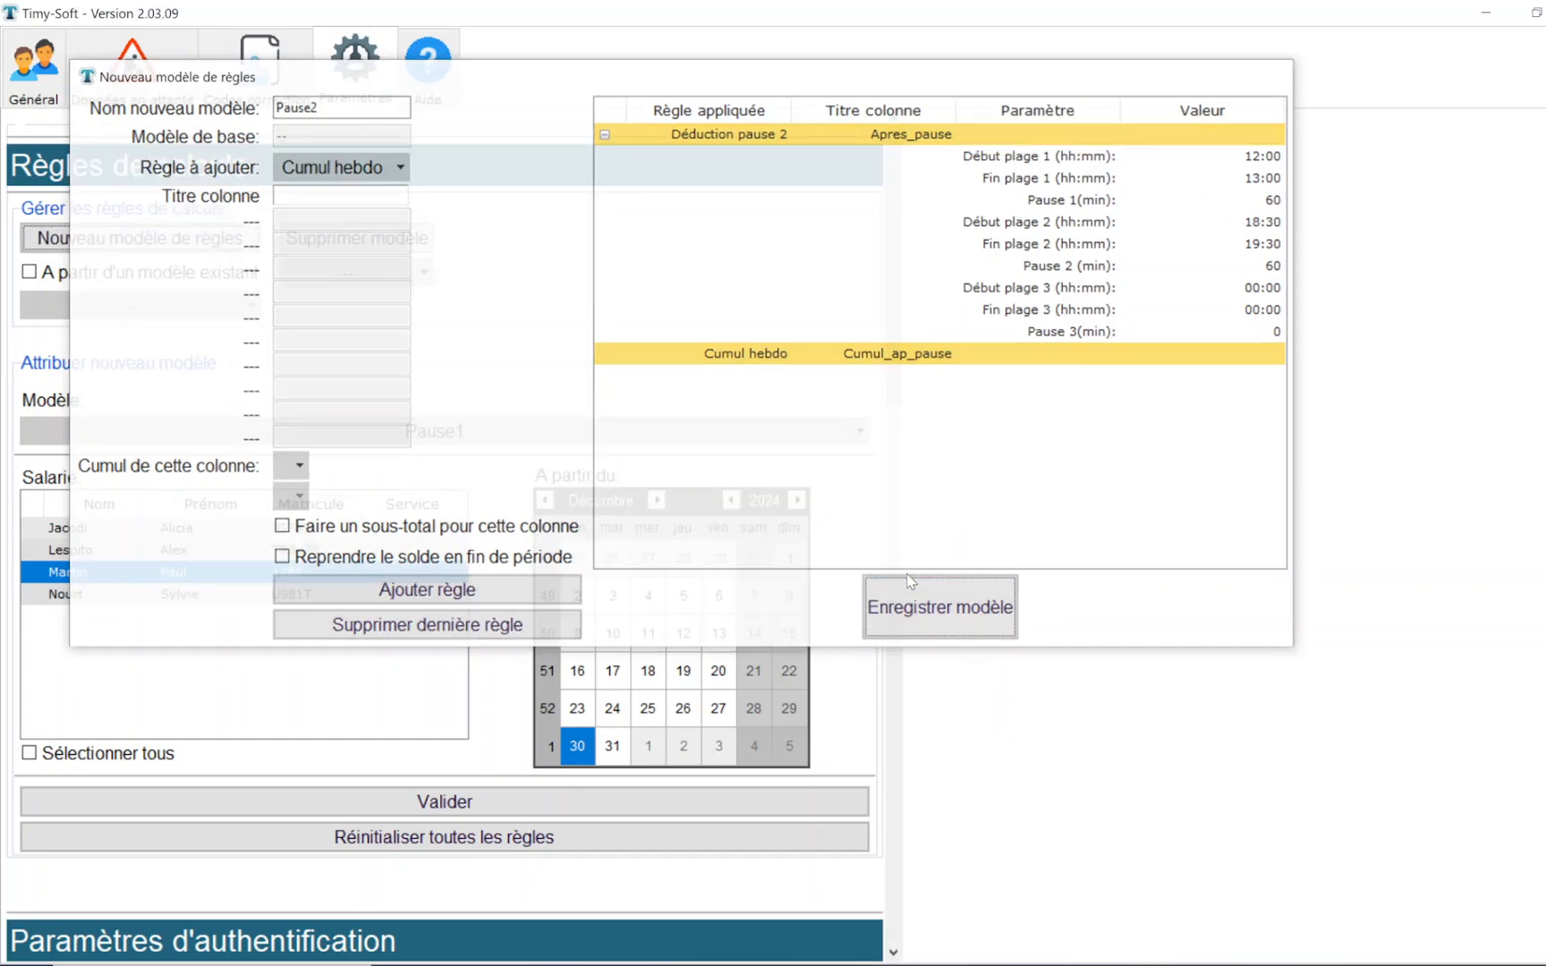
- Assign the Pause2 model to the second employee in the list and validate the assignment
click(174, 432)
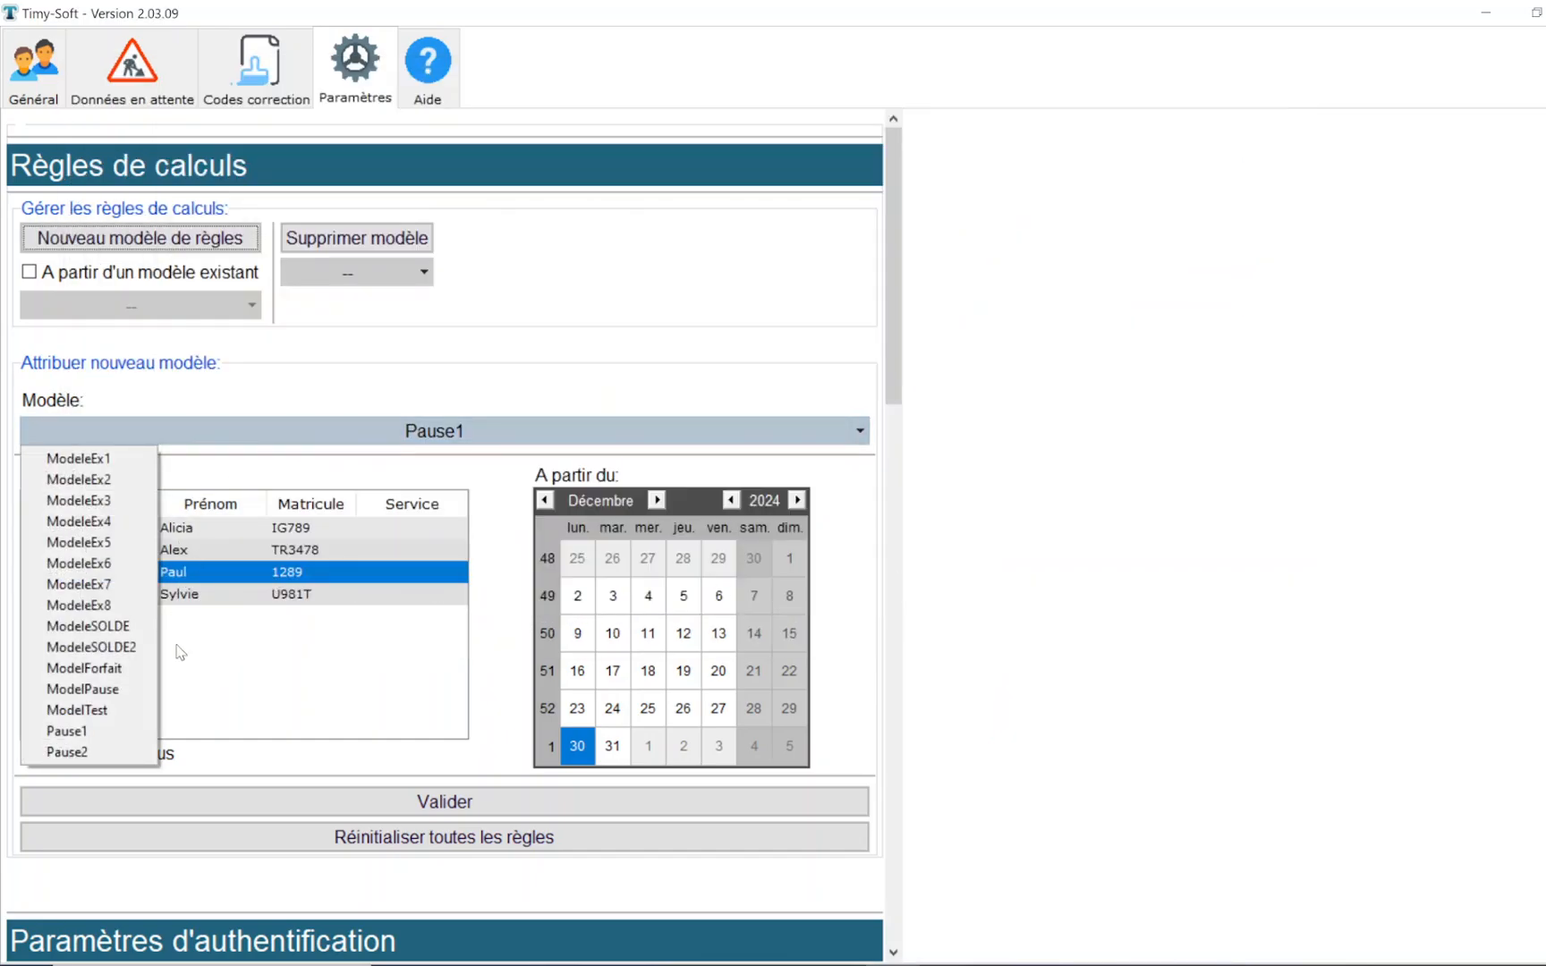
click(124, 739)
click(169, 550)
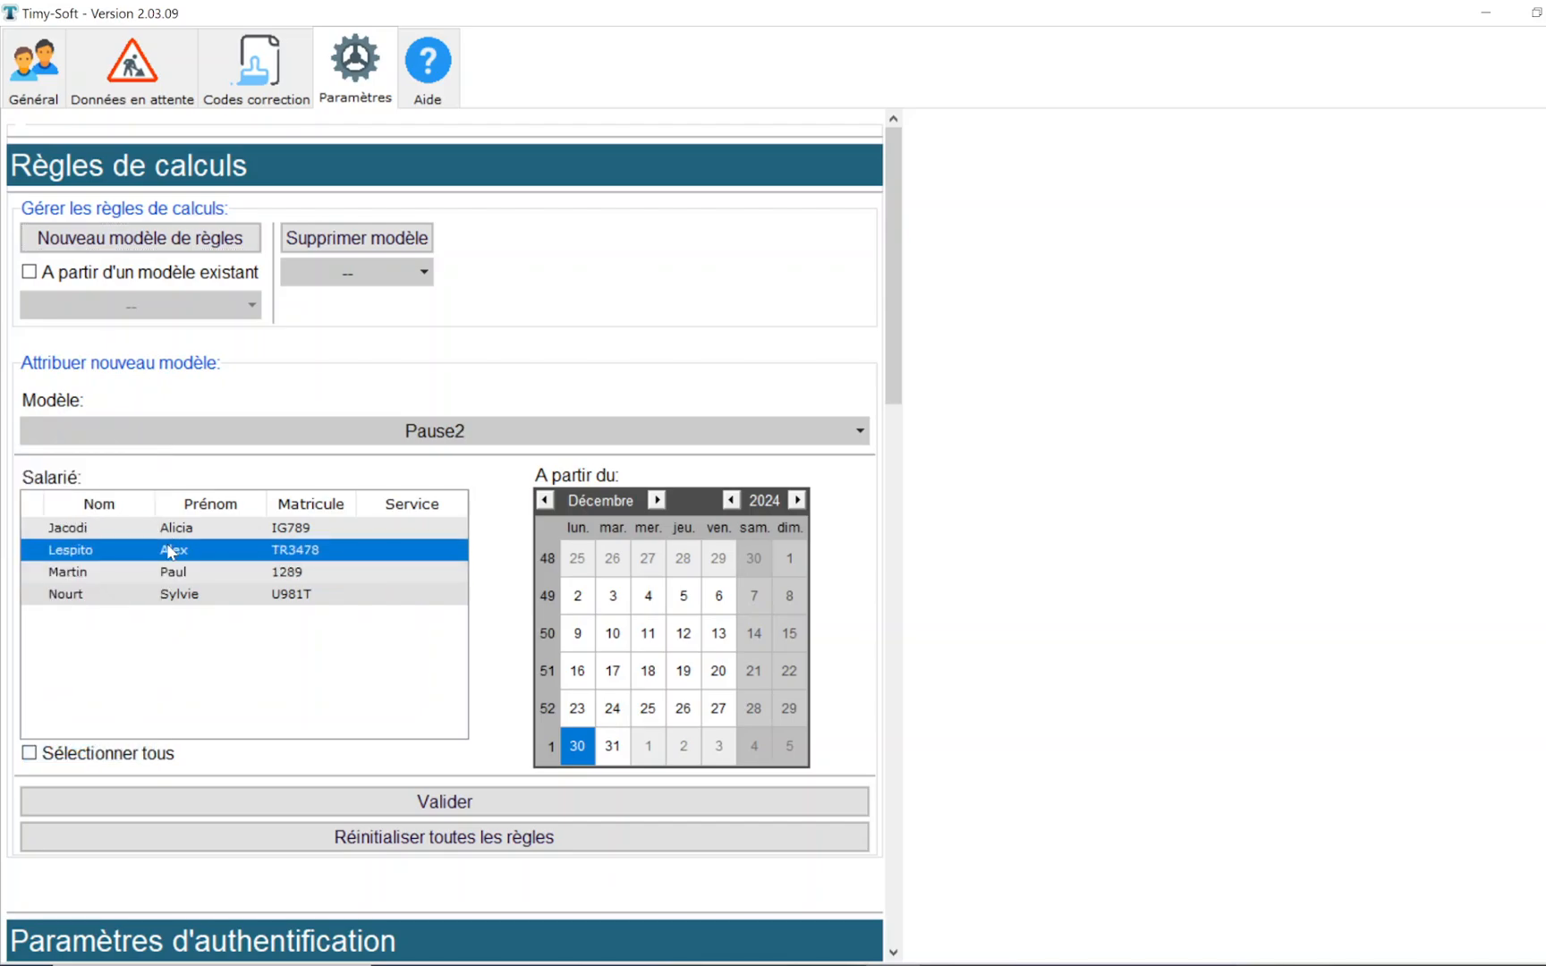
click(434, 800)
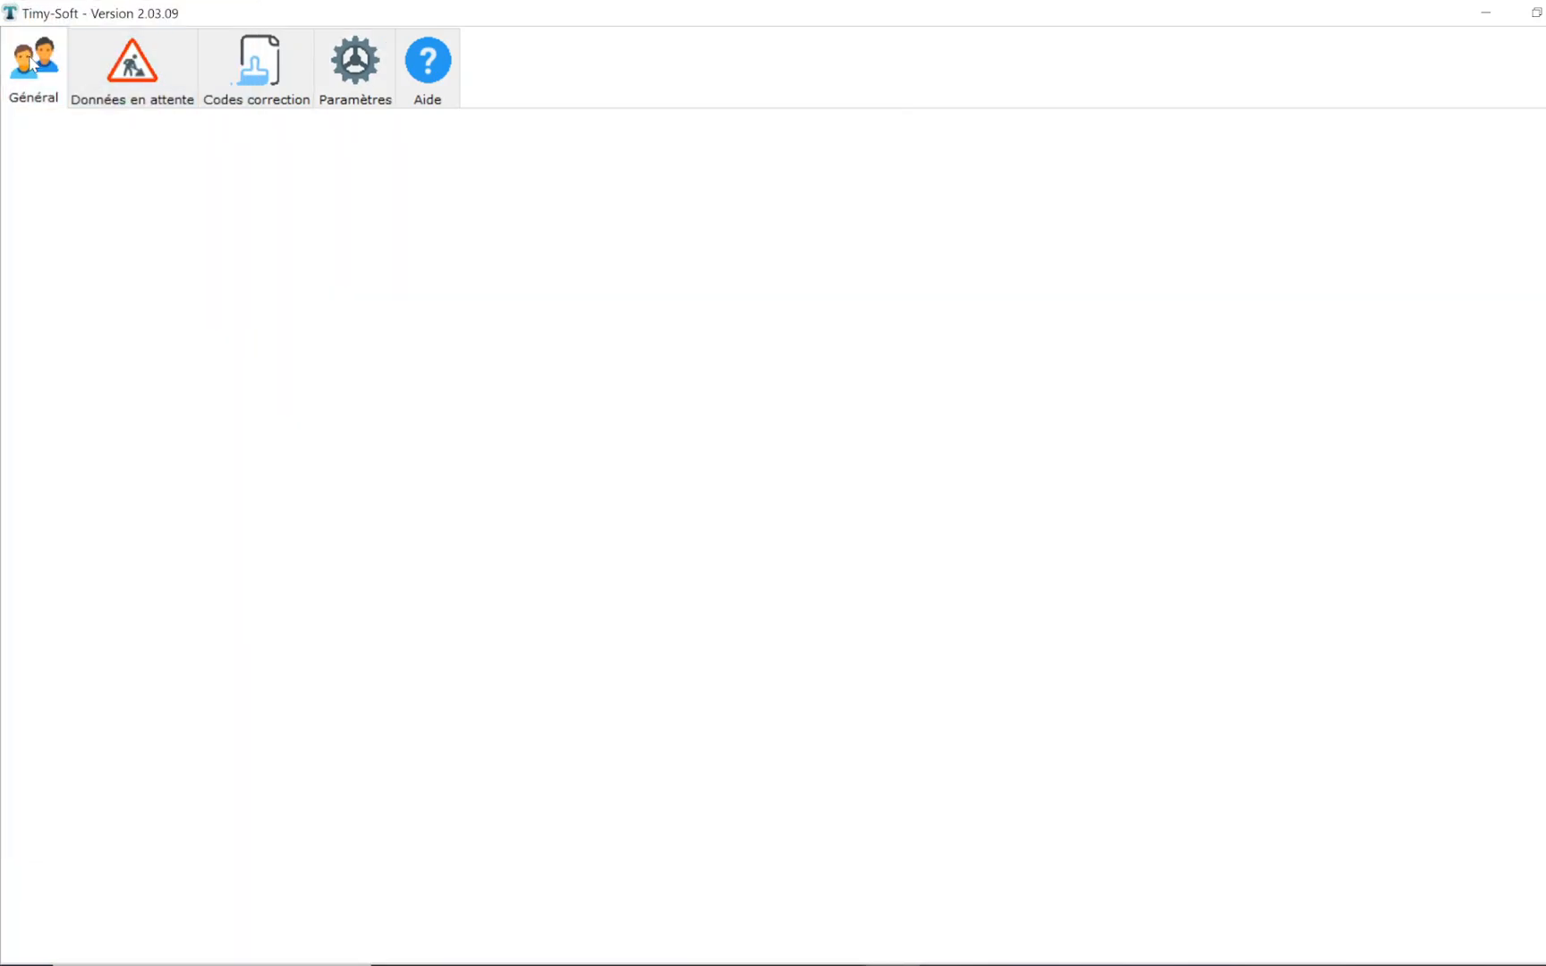
- Display the second employee's January 2025 clockings, examine the hours after breaks including the 15/01/25 row, and close the report
click(125, 212)
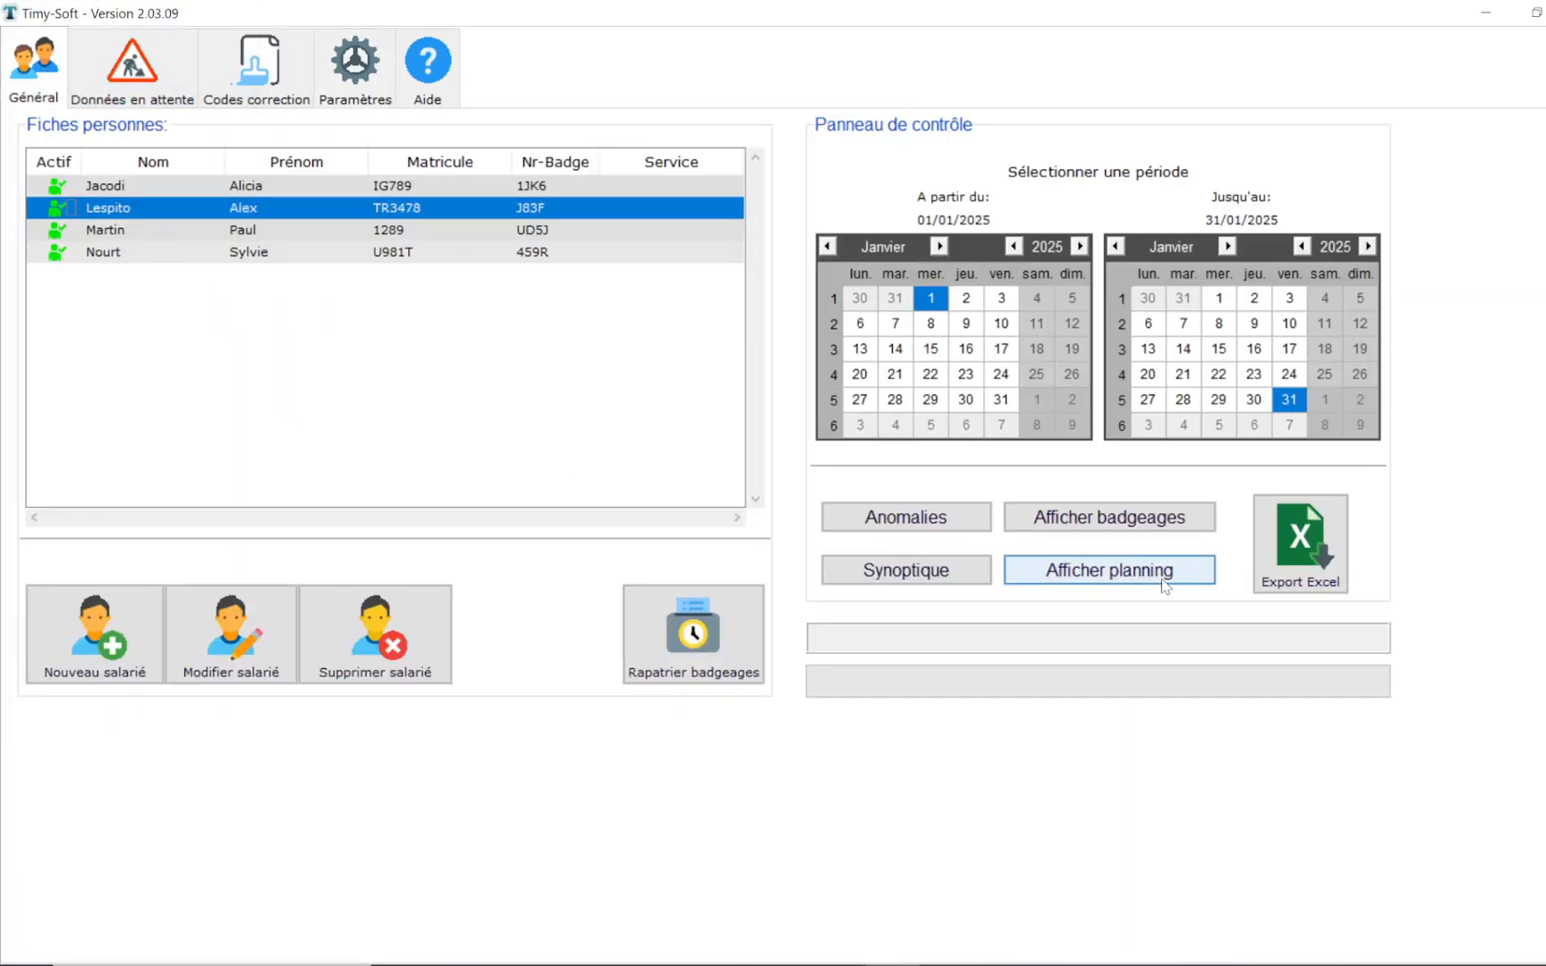
click(1169, 526)
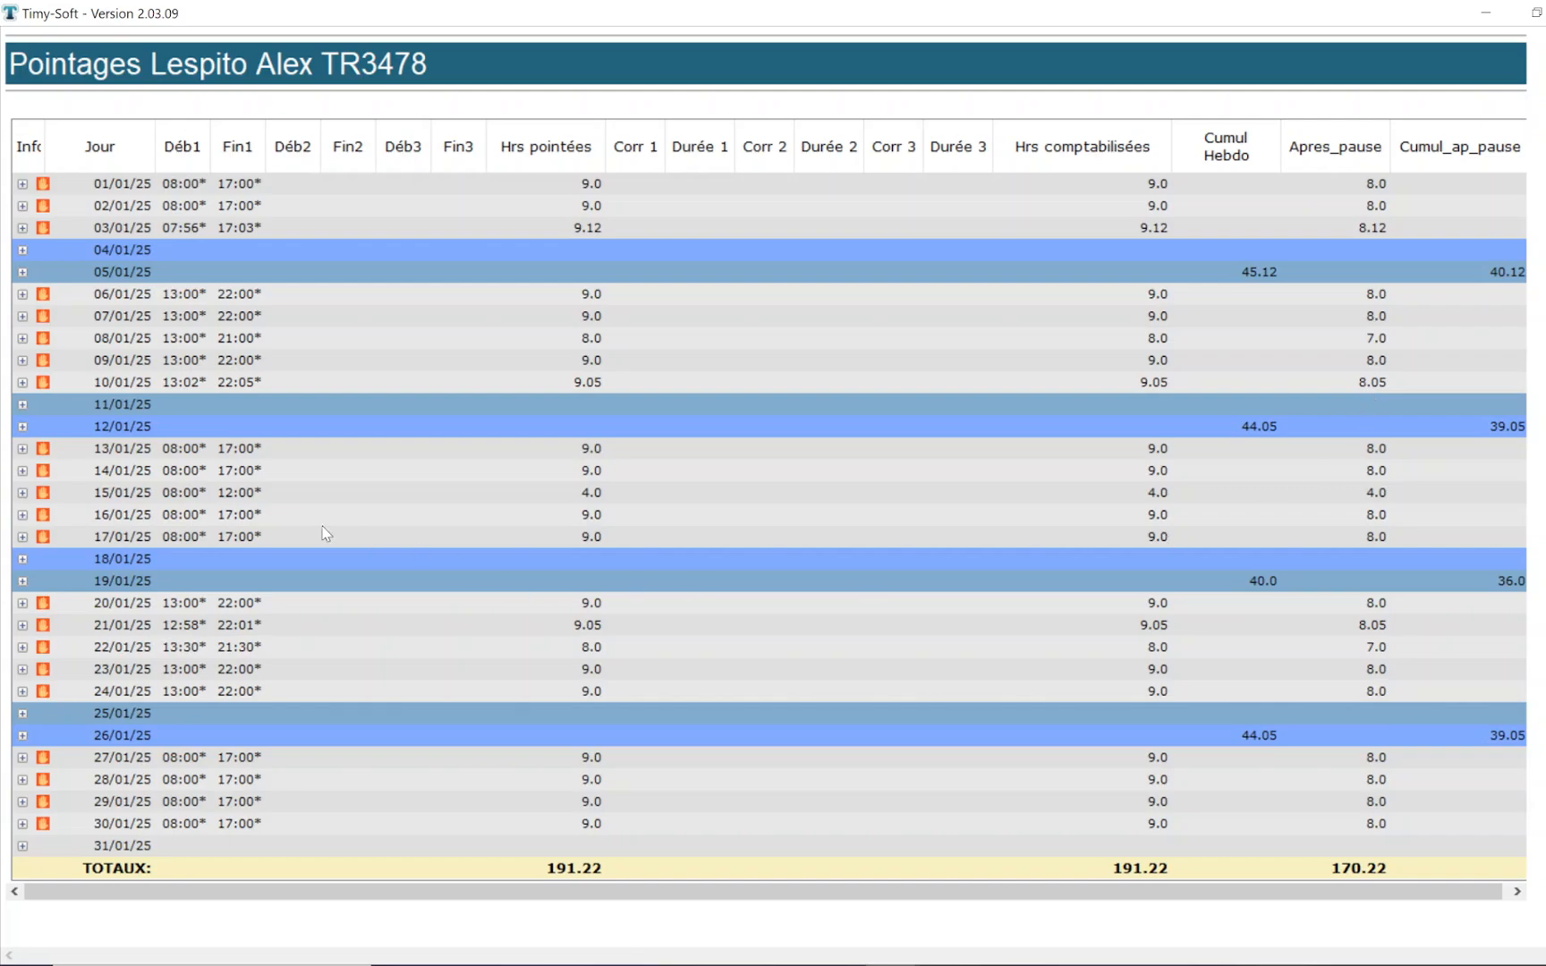
click(226, 494)
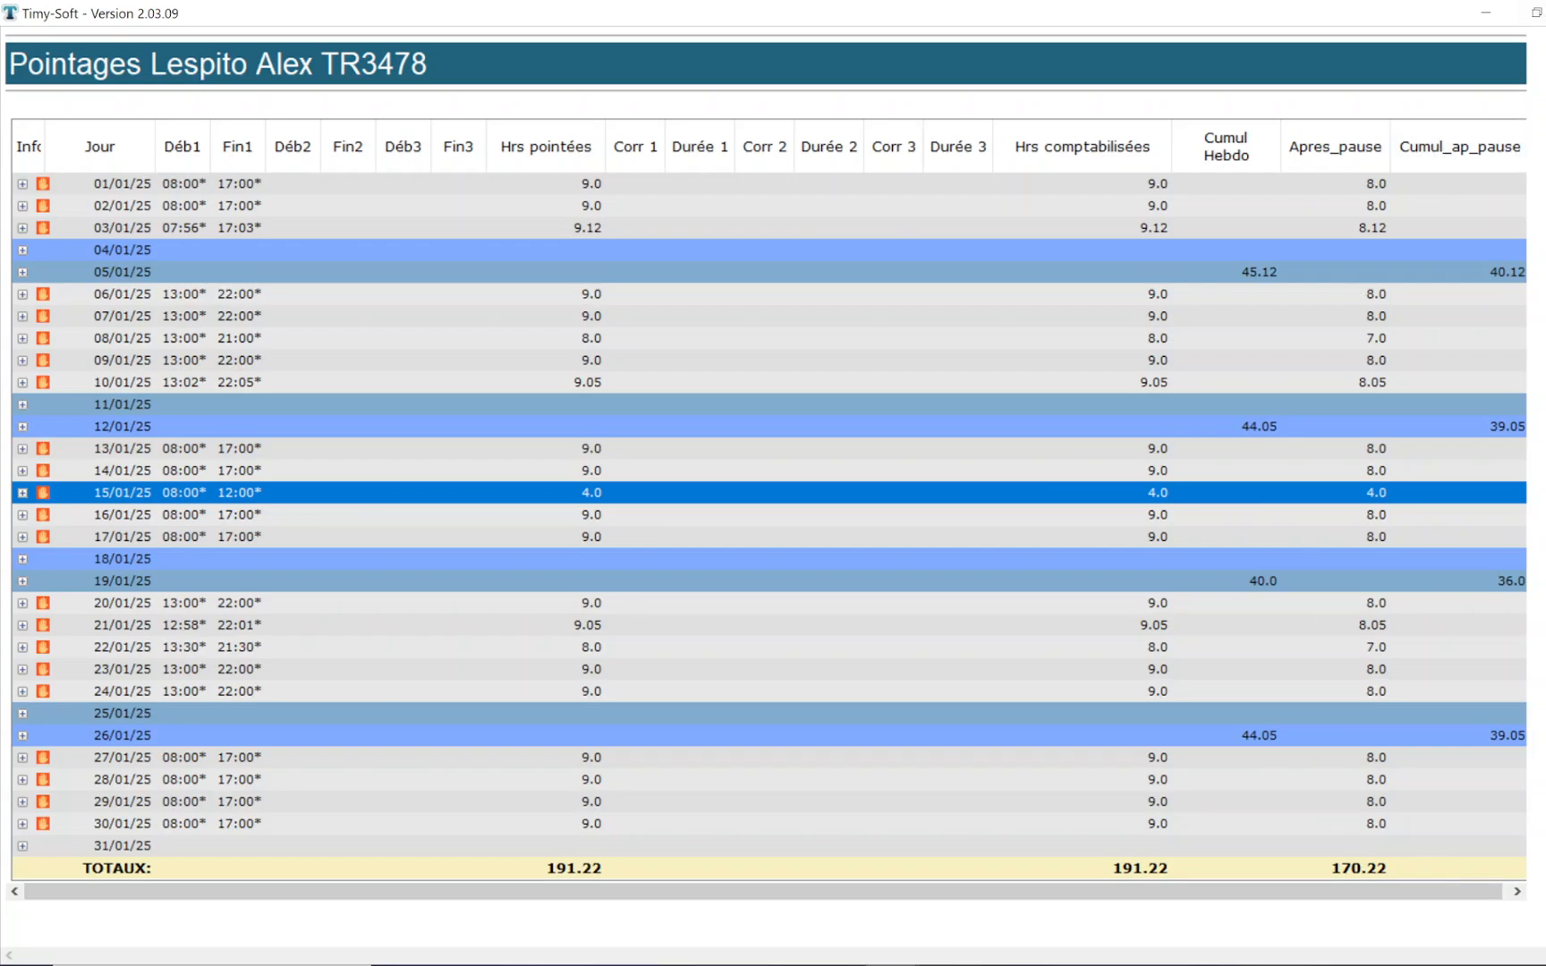
key(alt+F4)
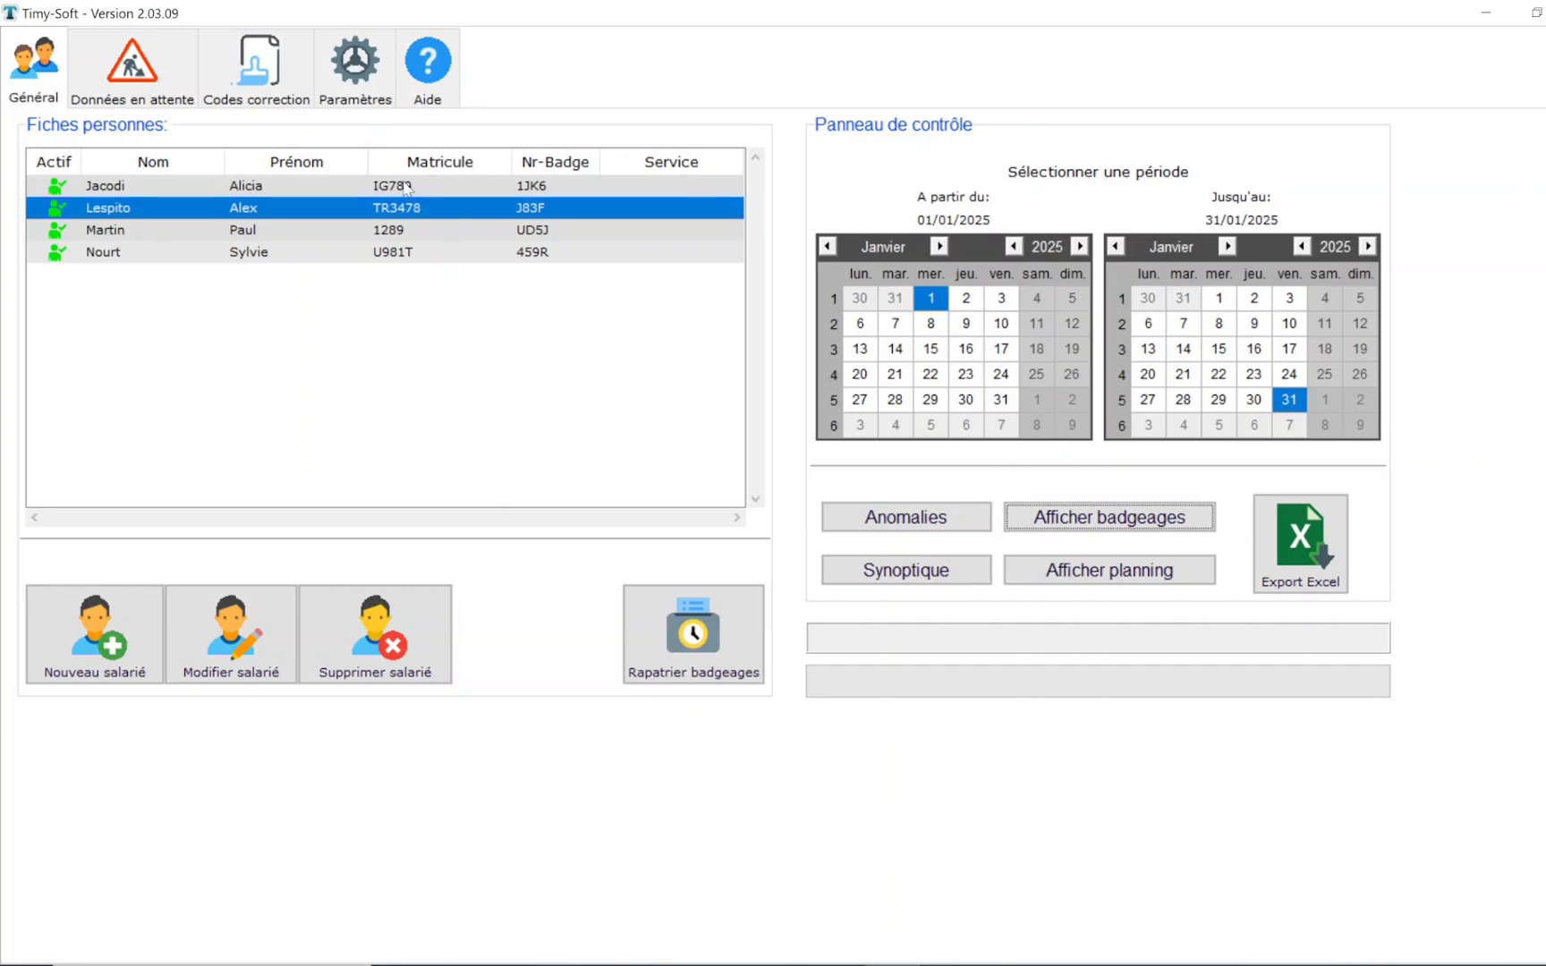
- Start a new calculation rule model named Pause3 with a Pause minimum rule, column title Apres_pause and a 60-minute minimum break
click(381, 85)
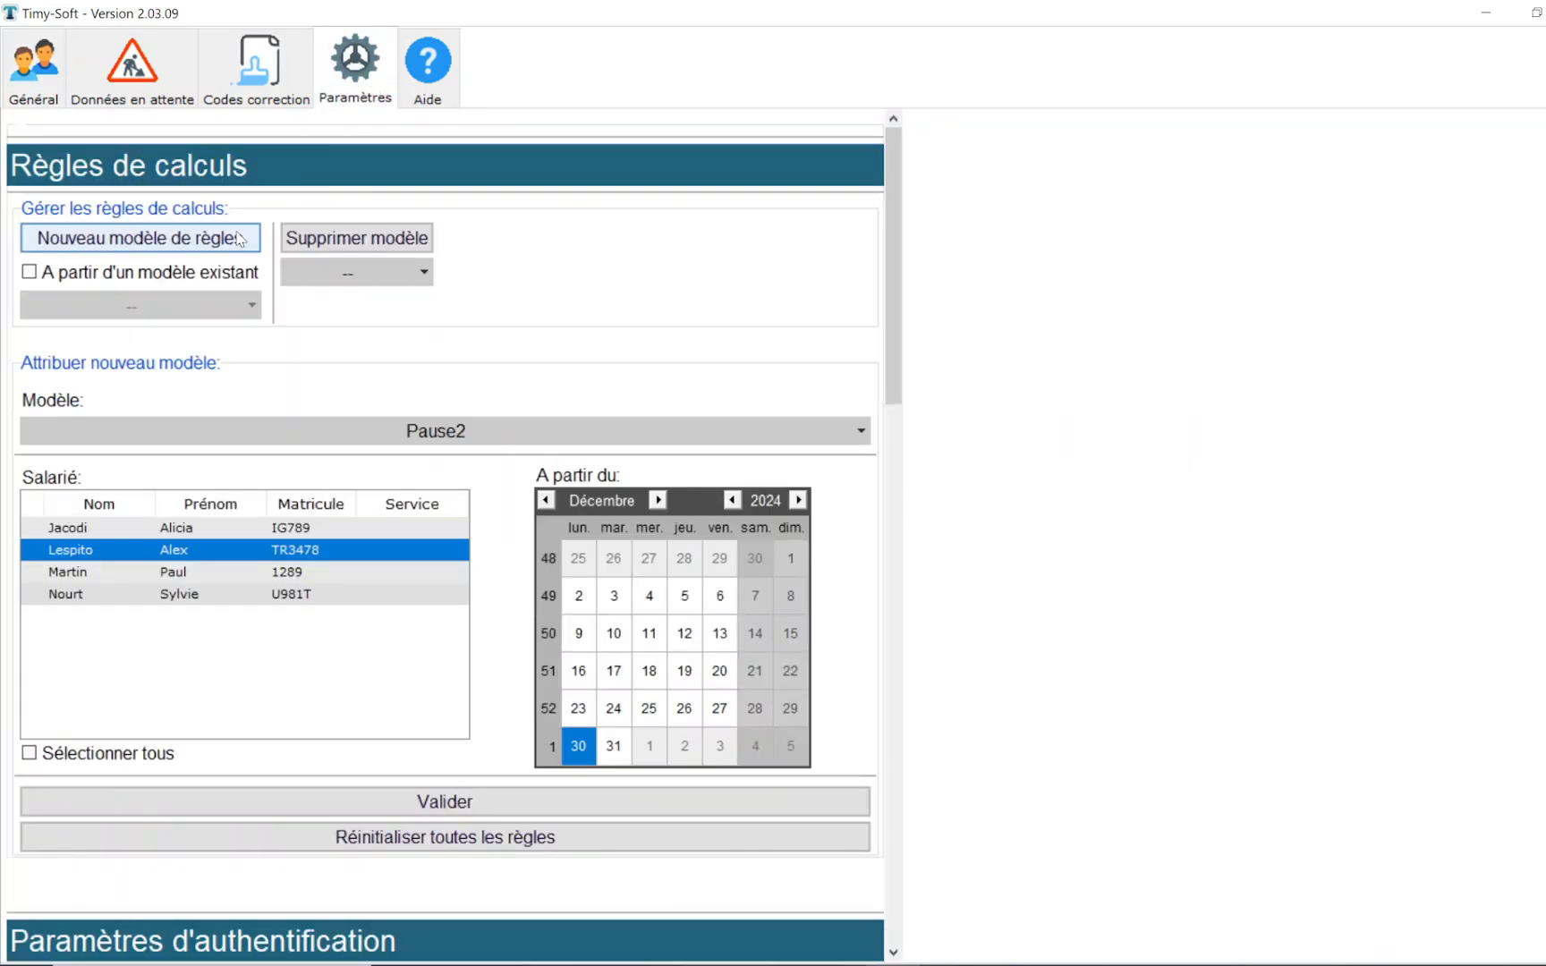
click(240, 239)
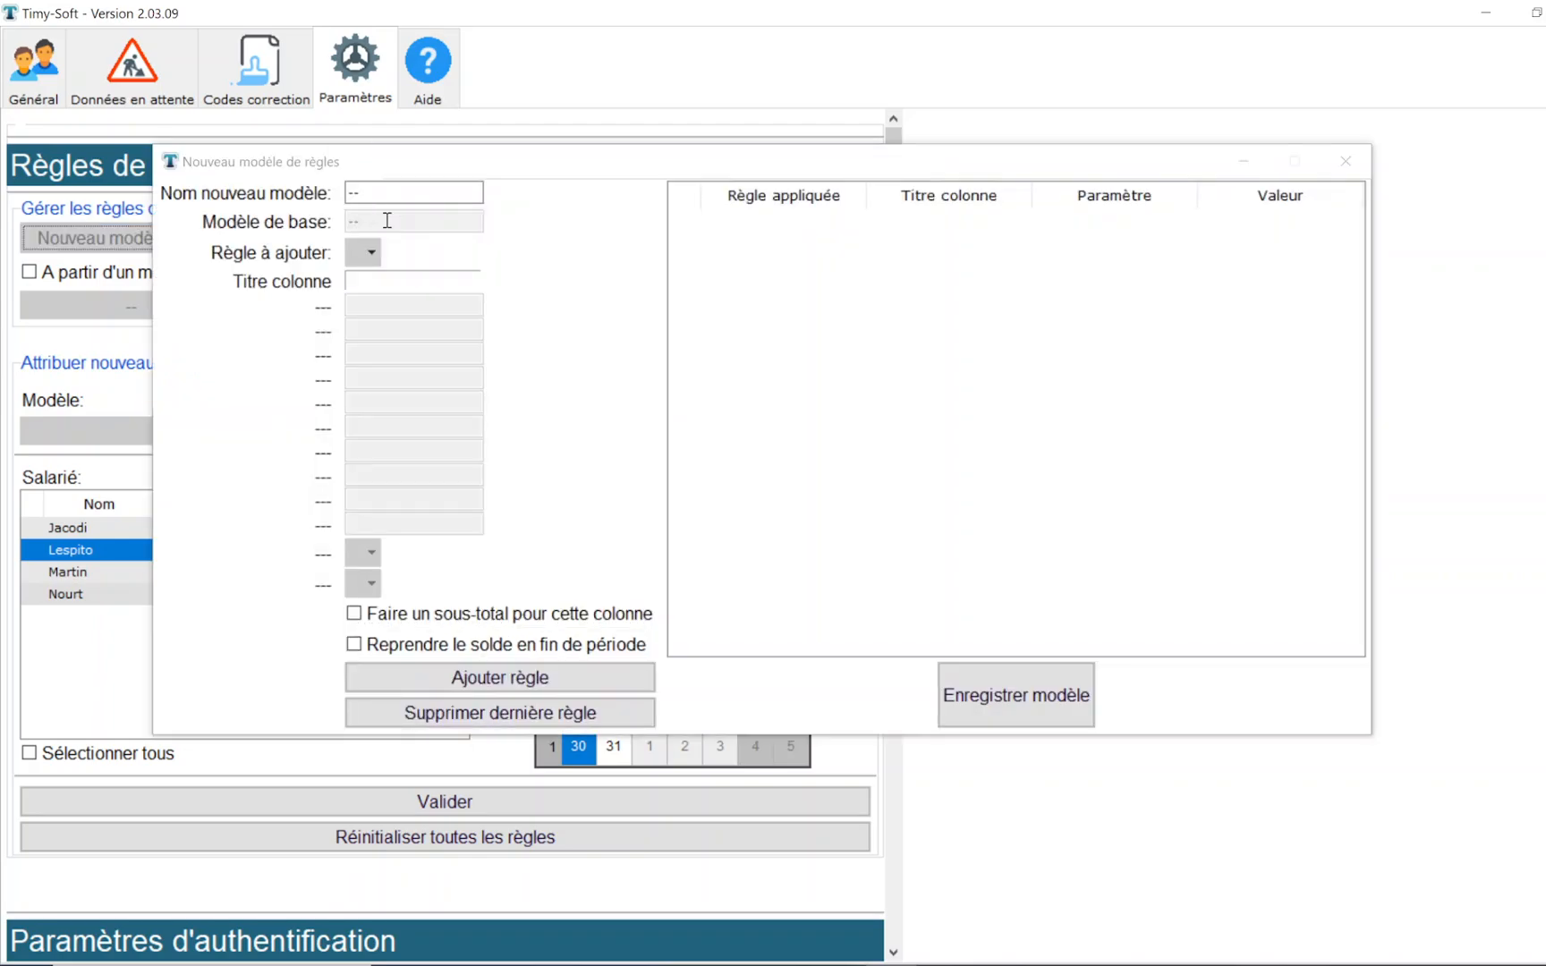
click(365, 253)
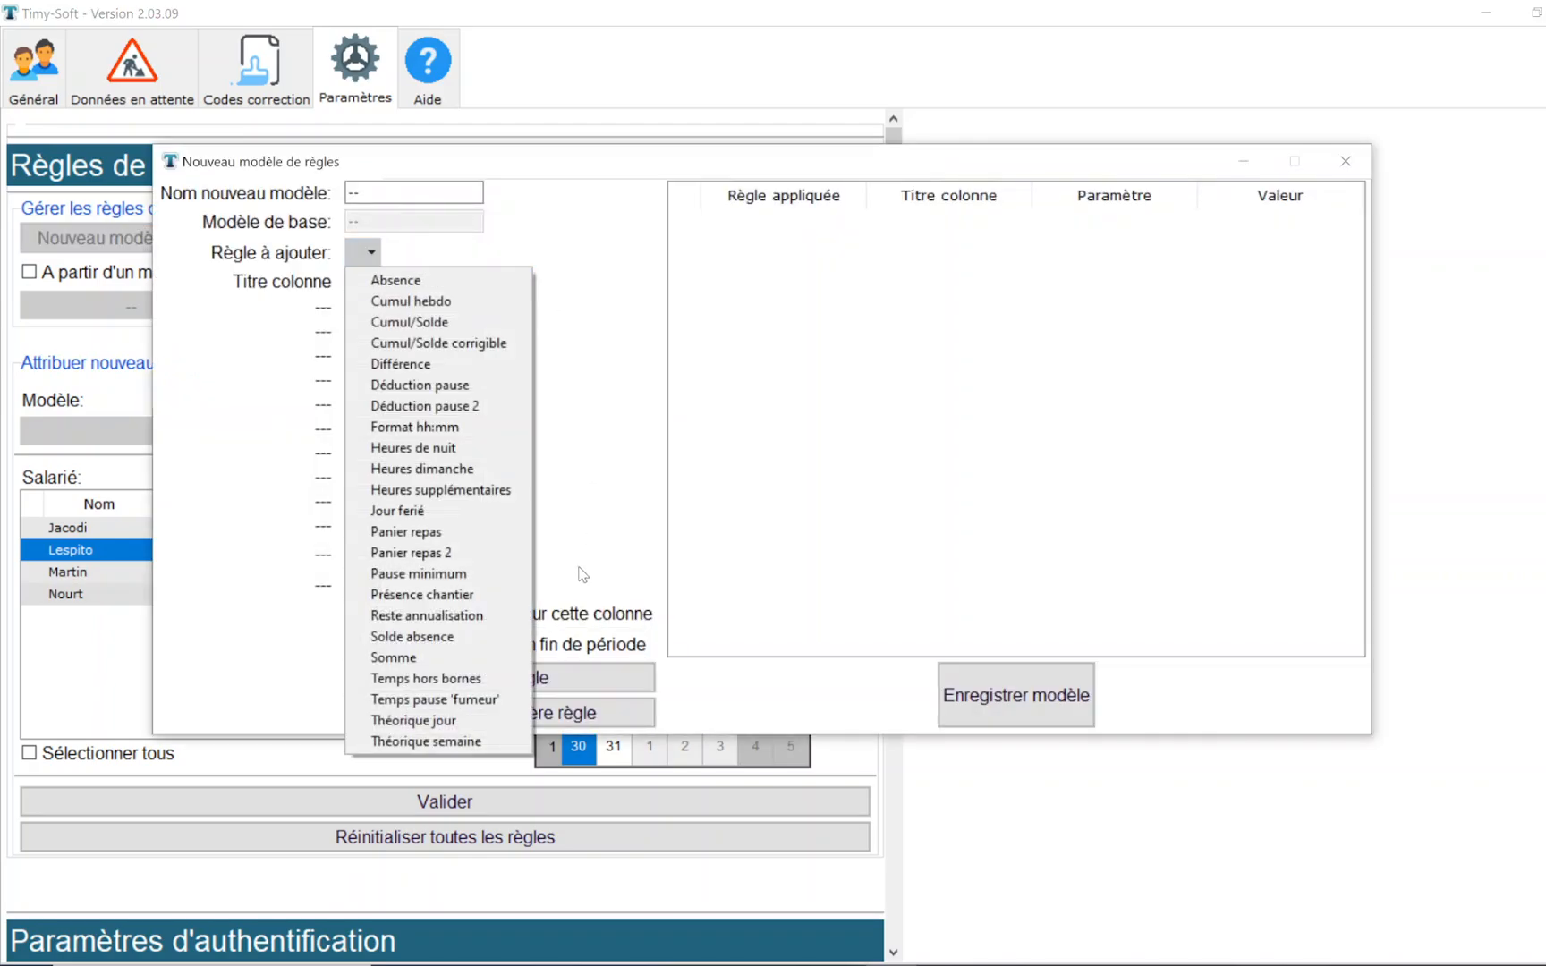
click(502, 583)
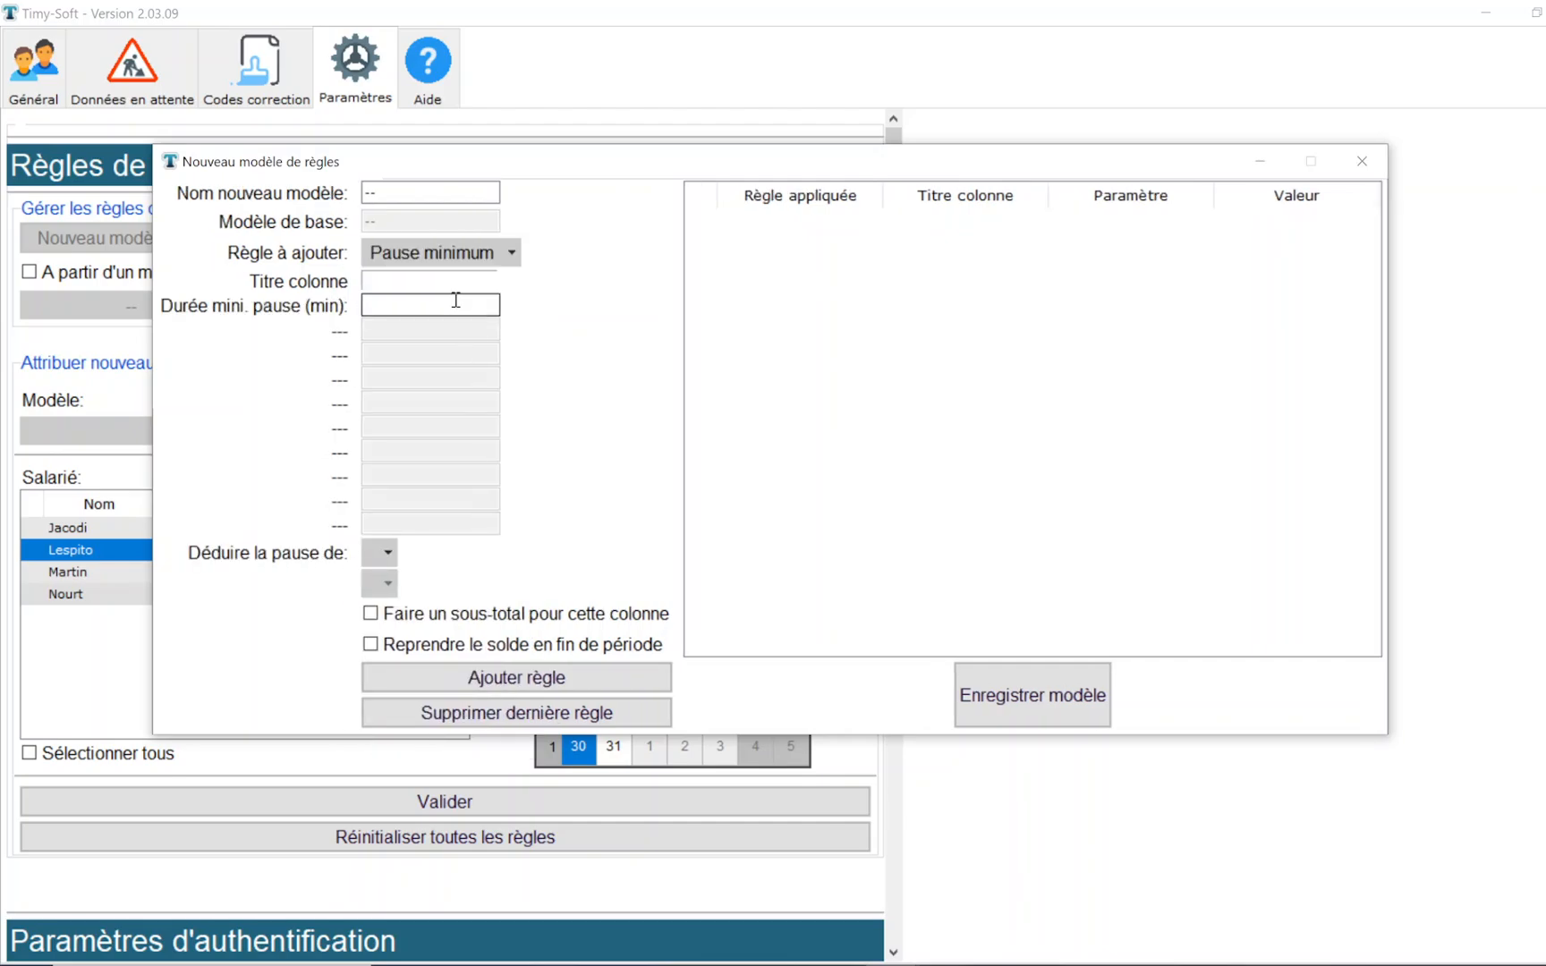
drag(402, 194, 296, 202)
text(Pause3)
click(403, 279)
text(Apres_pause)
click(403, 304)
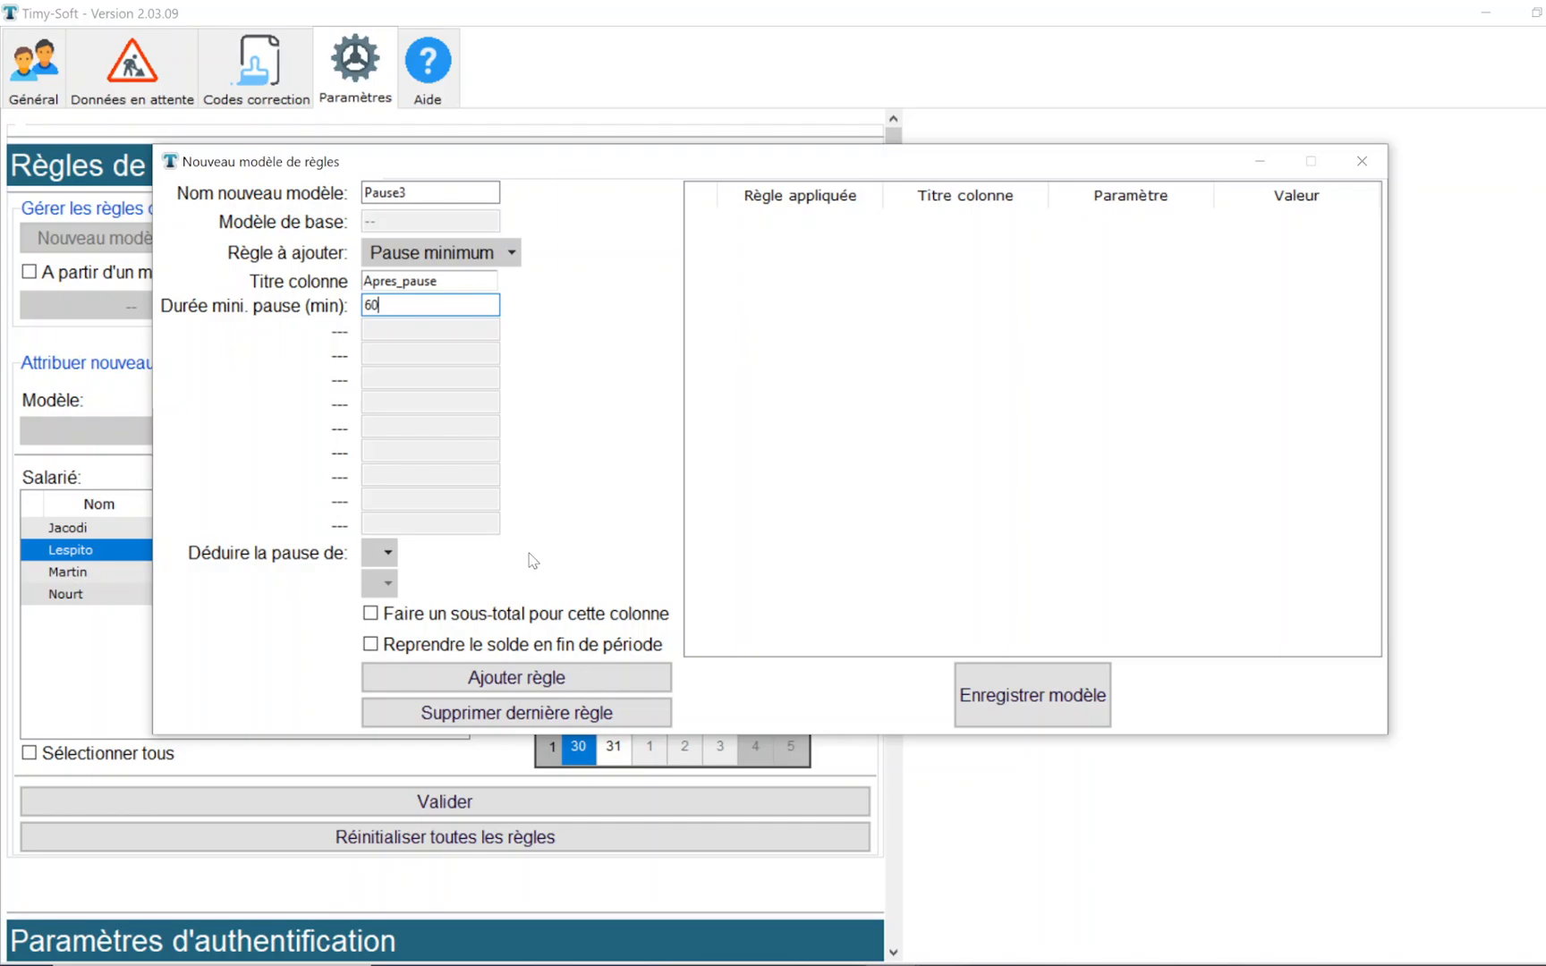
- Deduct the break from Hrs comptabilisées, enable the column subtotal, and add the Pause minimum rule to the model
click(379, 554)
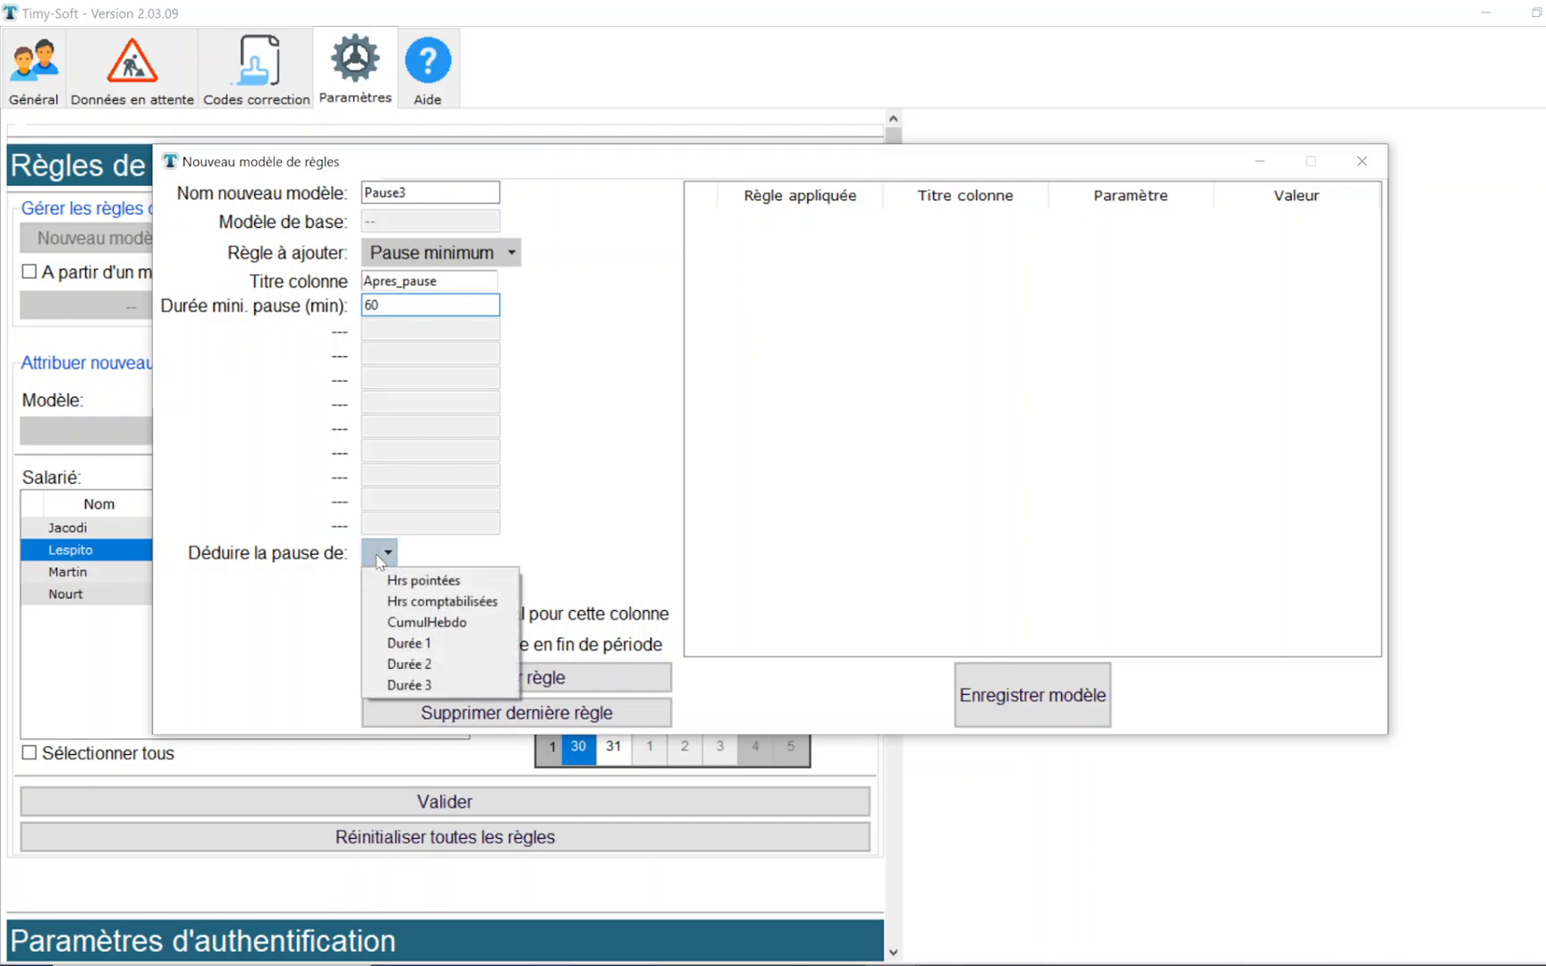
click(489, 607)
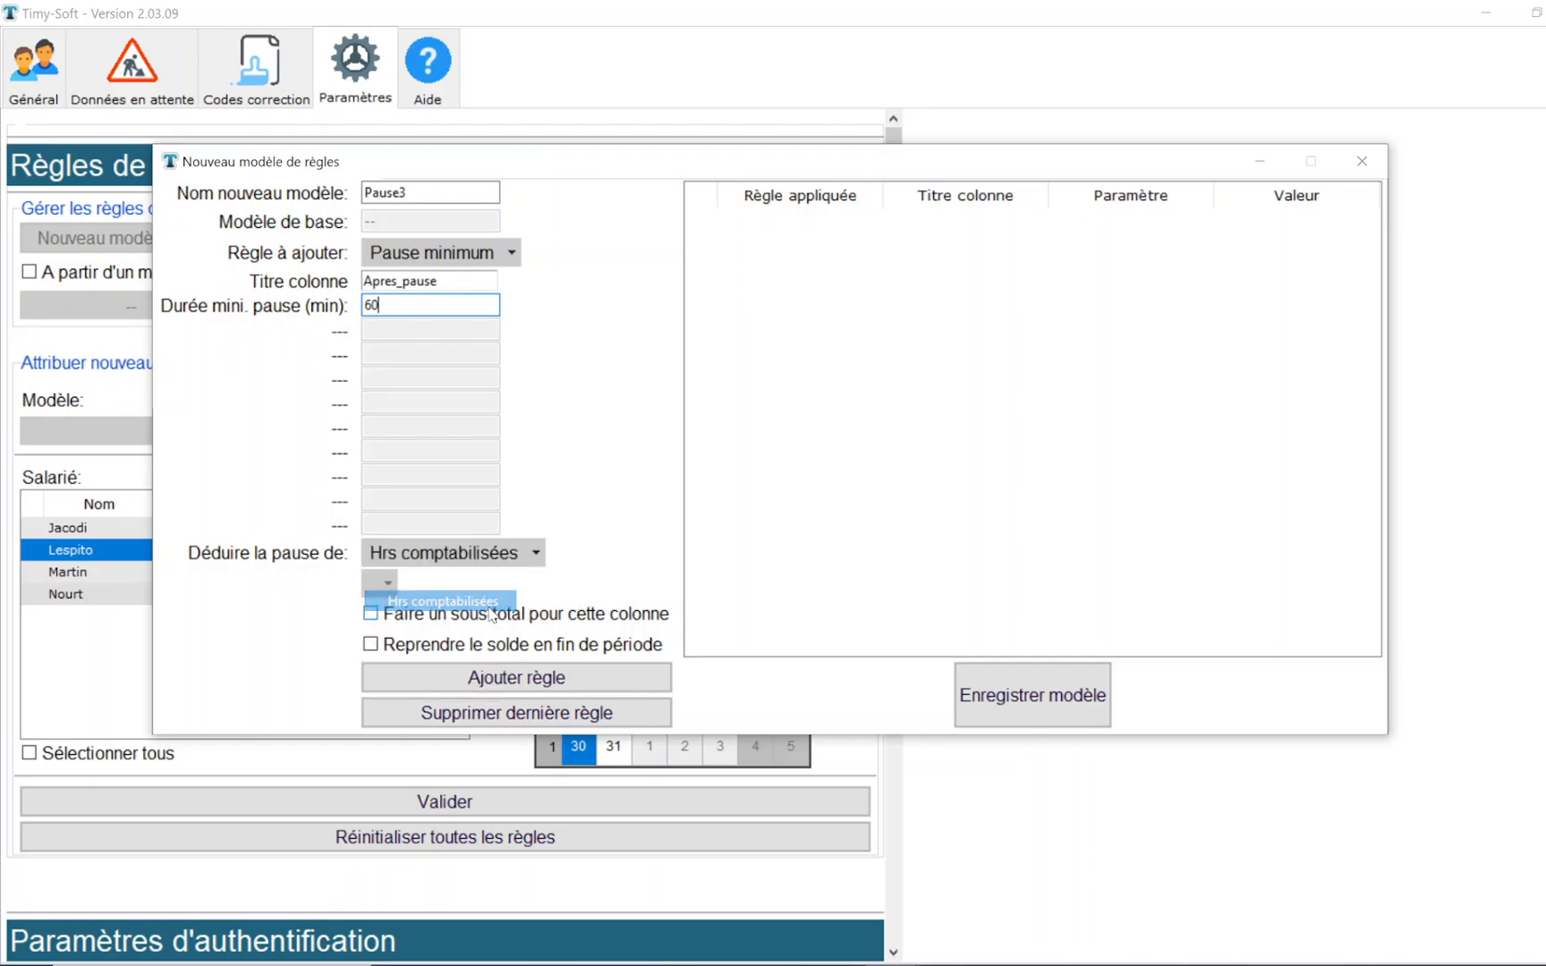
click(491, 616)
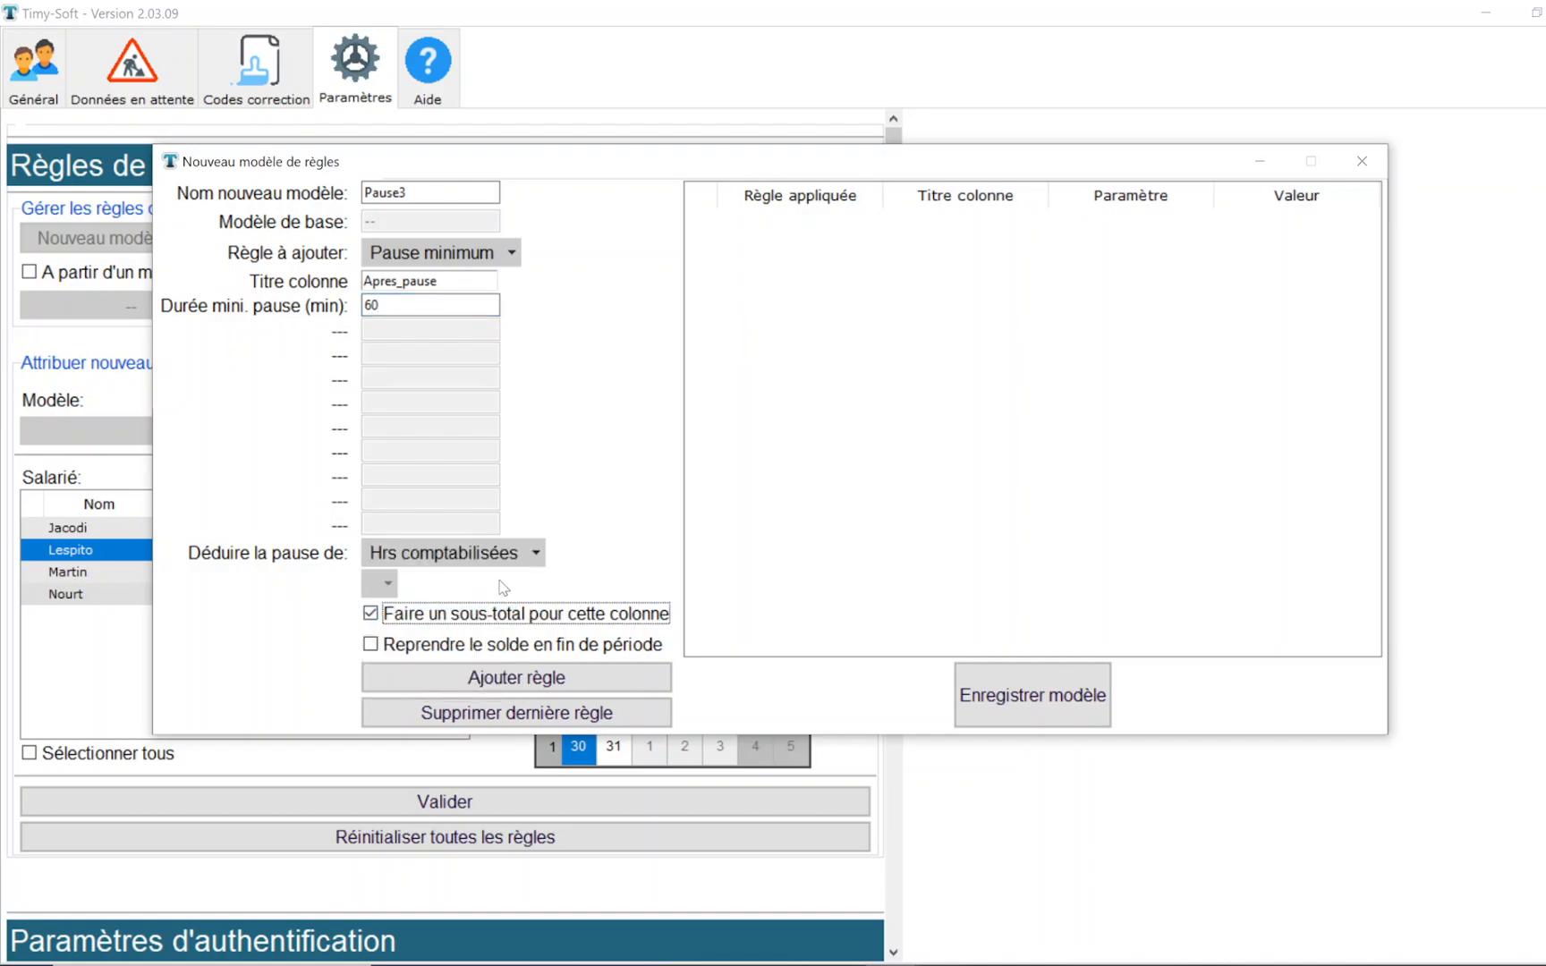
click(556, 685)
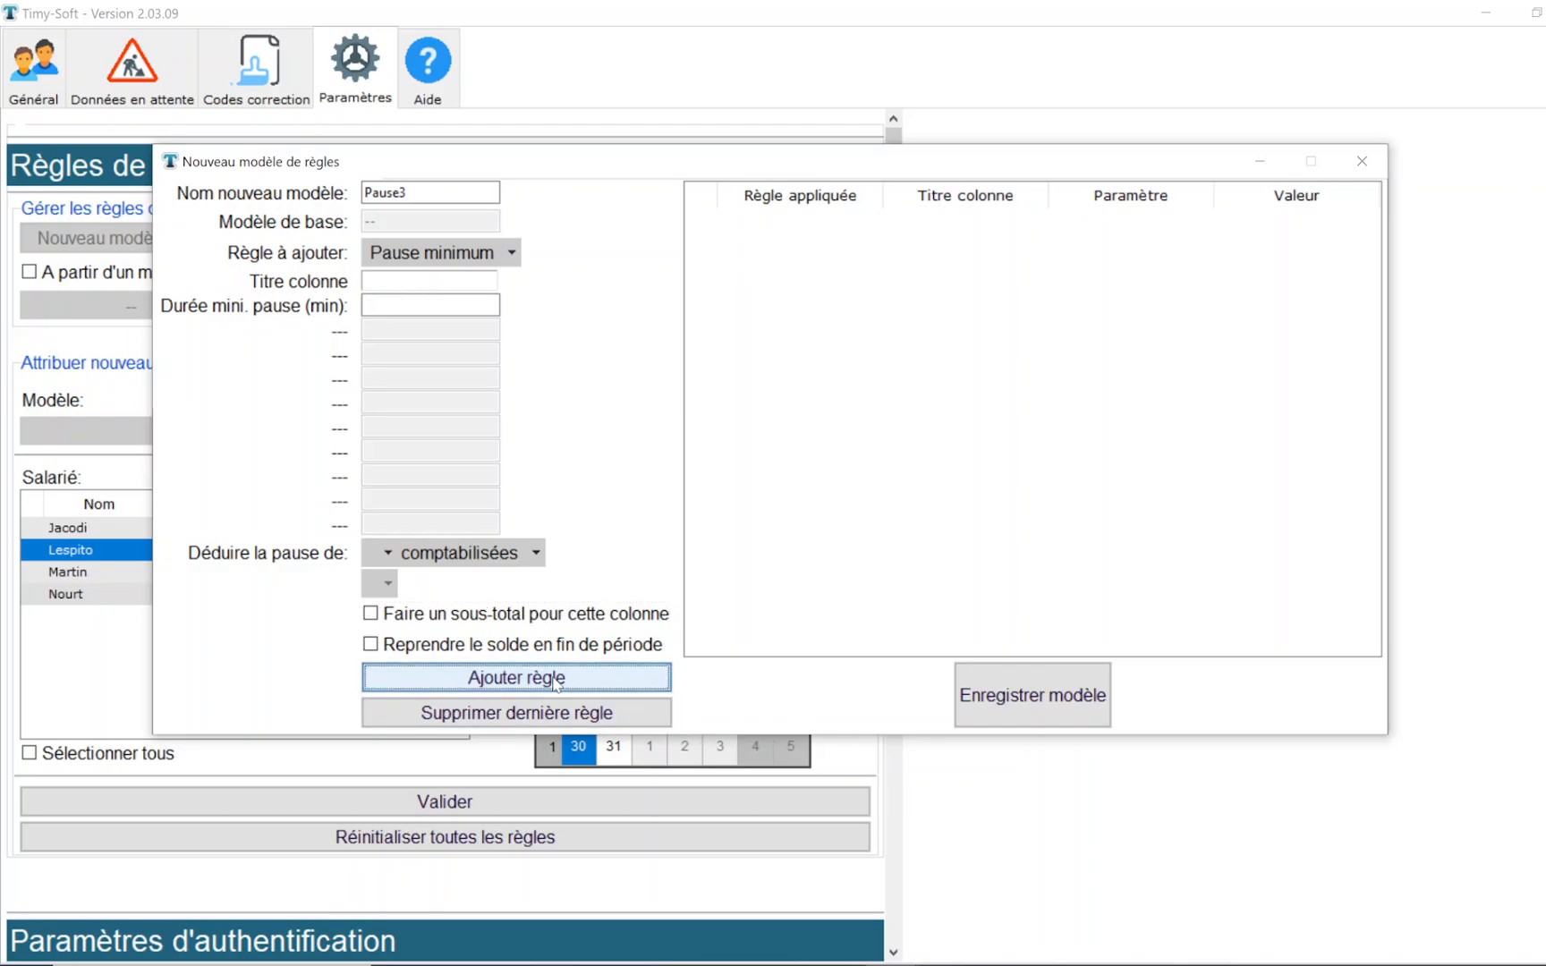
- Add a Cumul hebdo rule titled Cumul_ap_pause based on the Apres_pause column, and save the Pause3 model
click(472, 256)
click(459, 301)
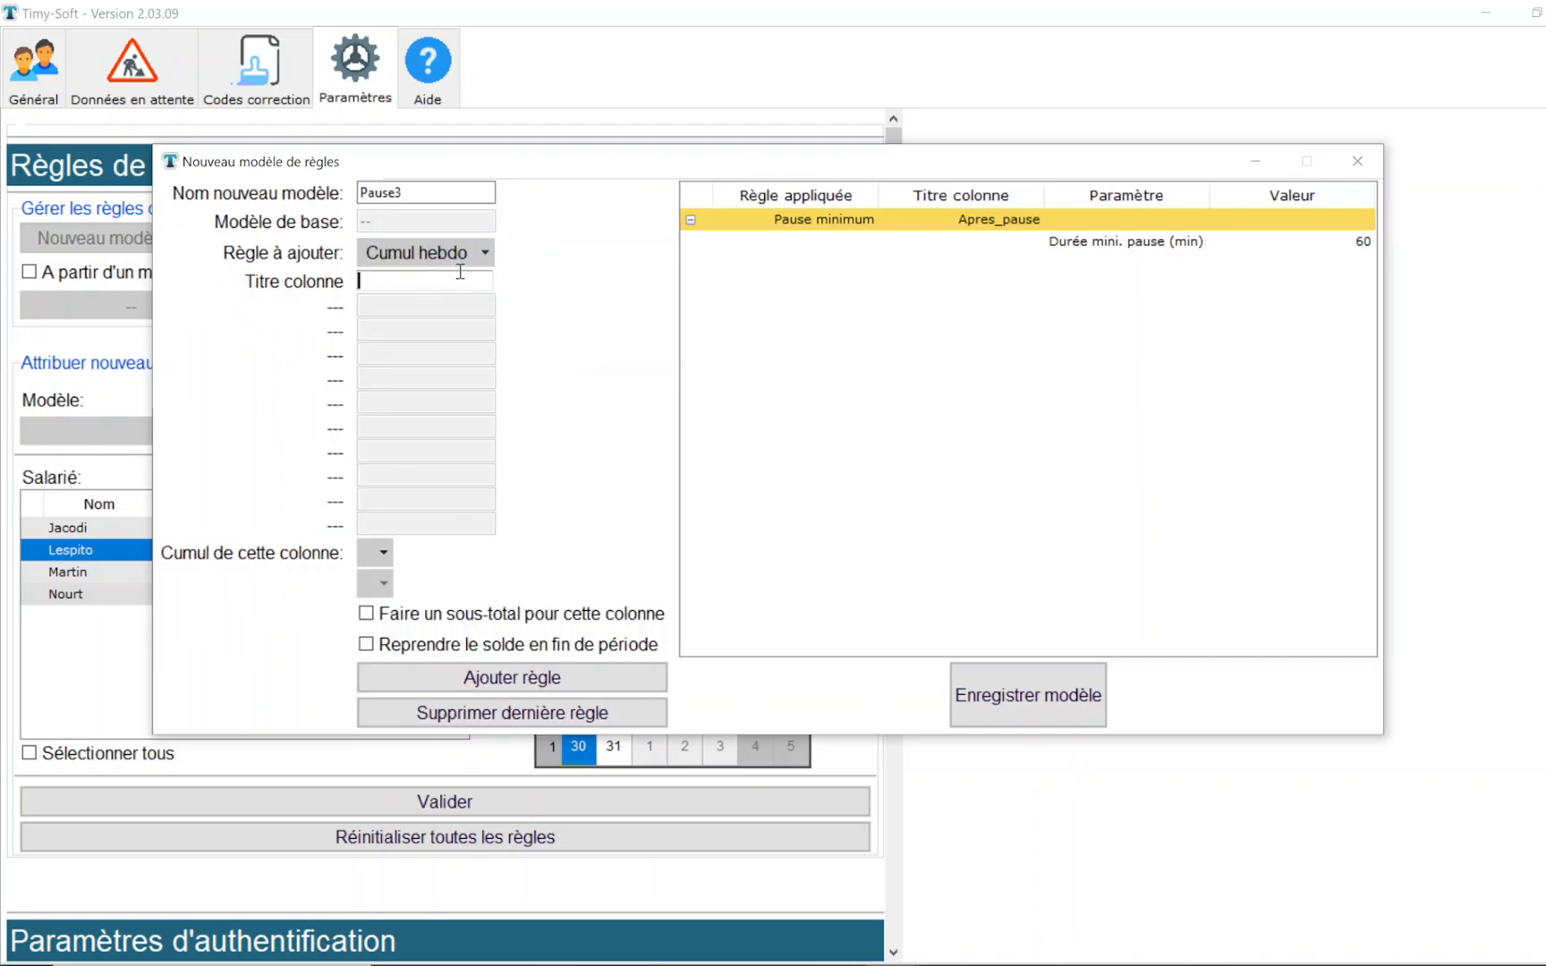
text(Cumul)
text(_ap_paue)
text(se)
click(374, 553)
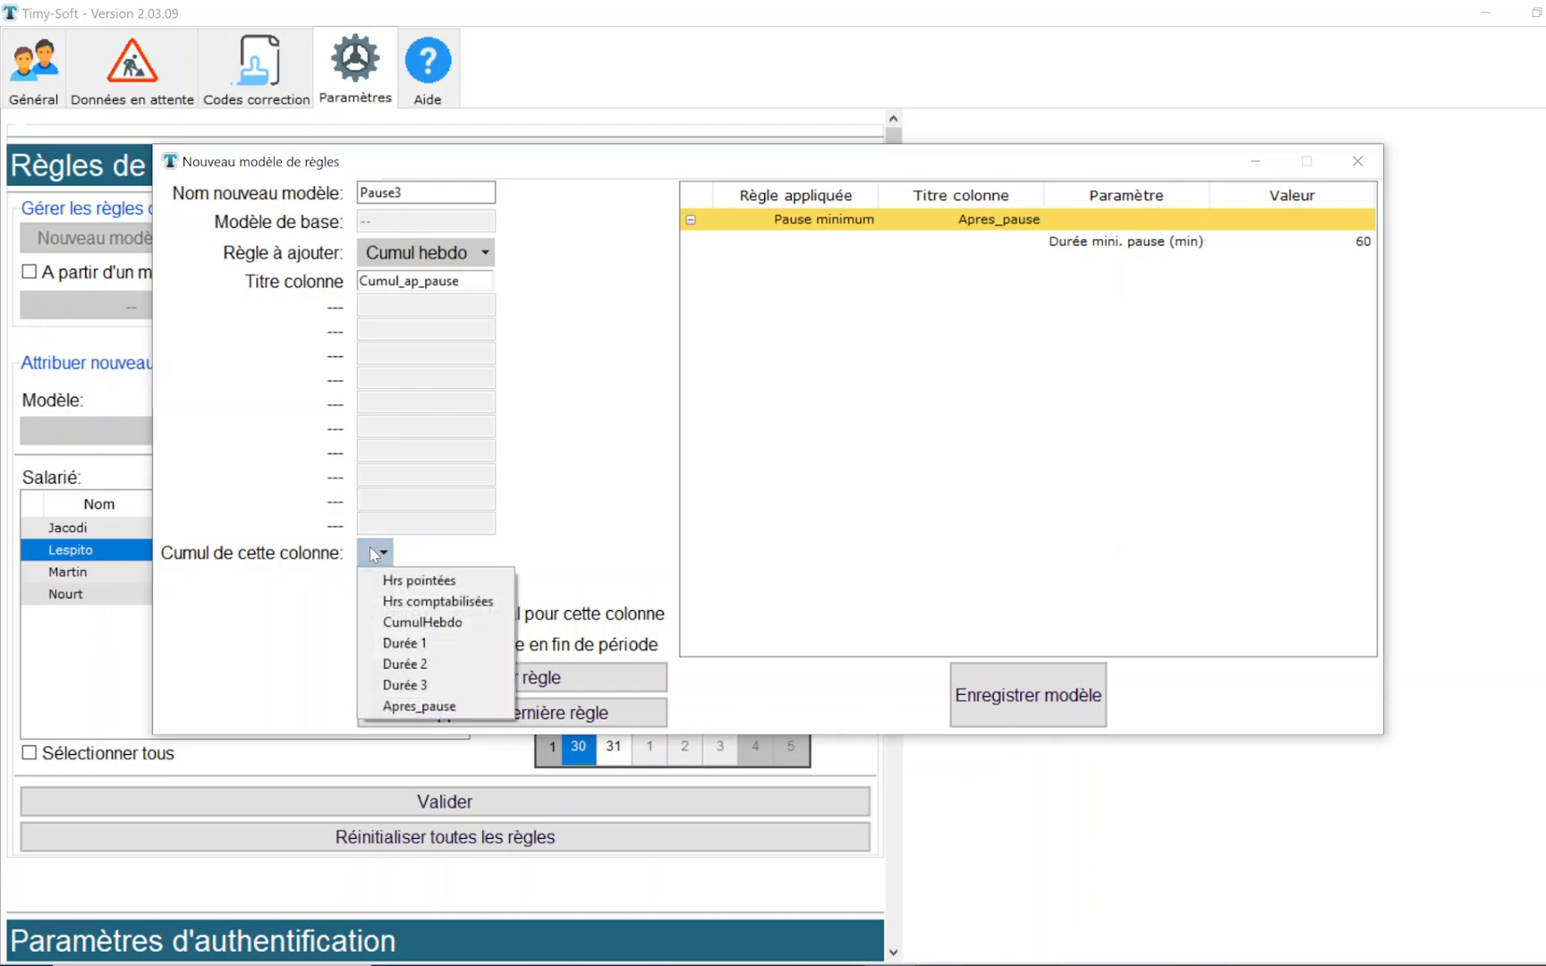
click(487, 707)
click(484, 684)
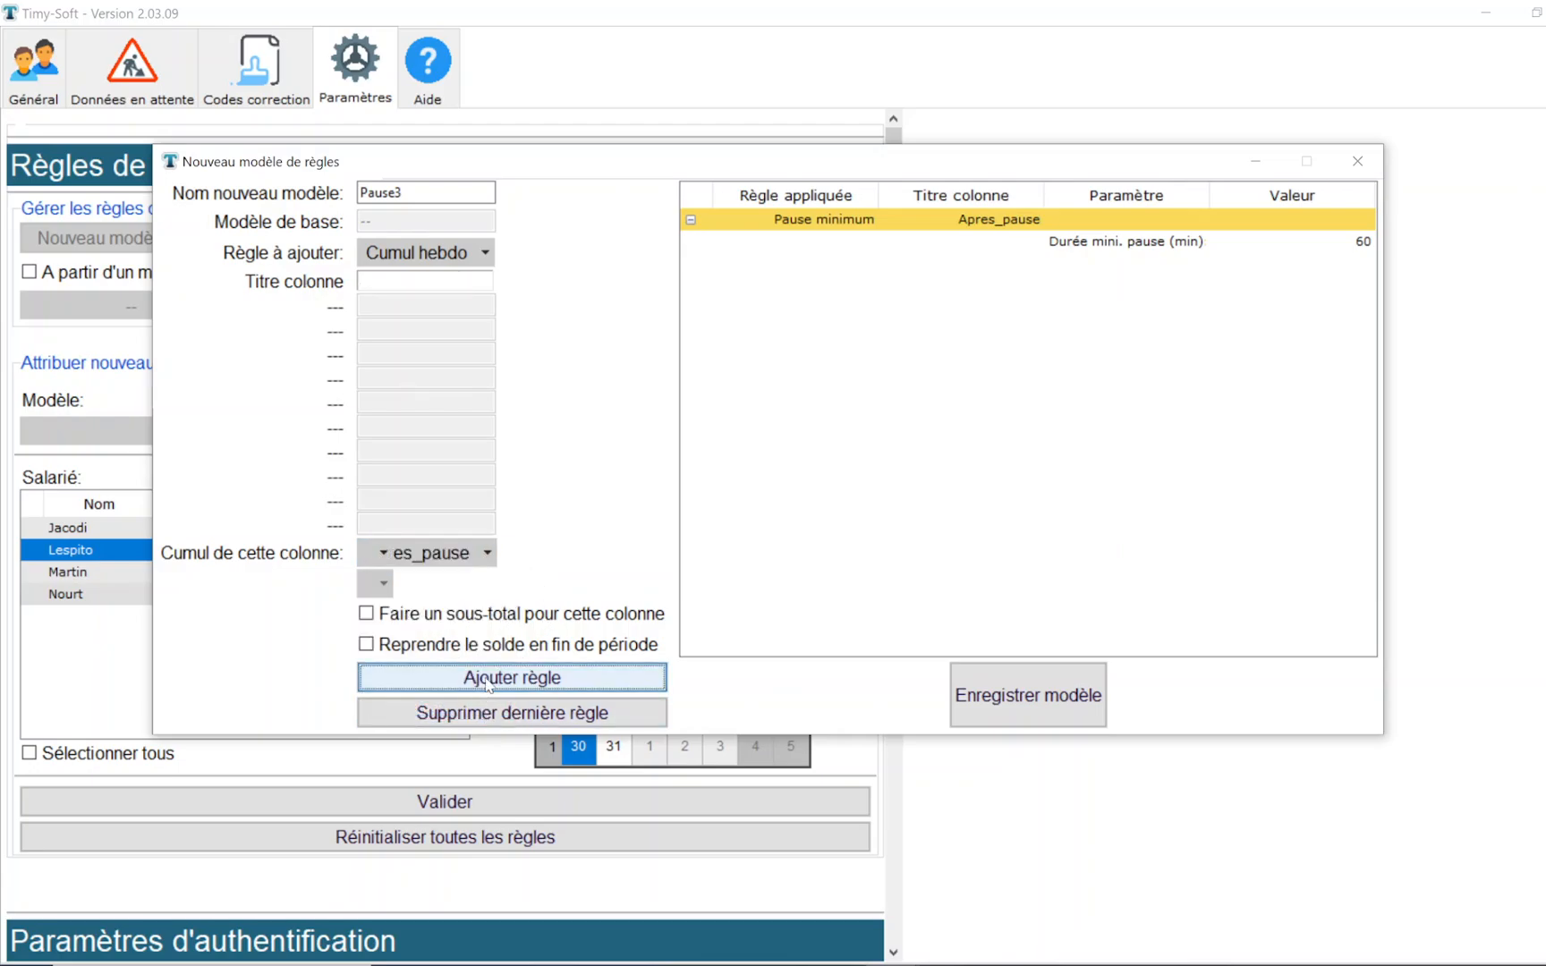
click(1060, 716)
click(922, 574)
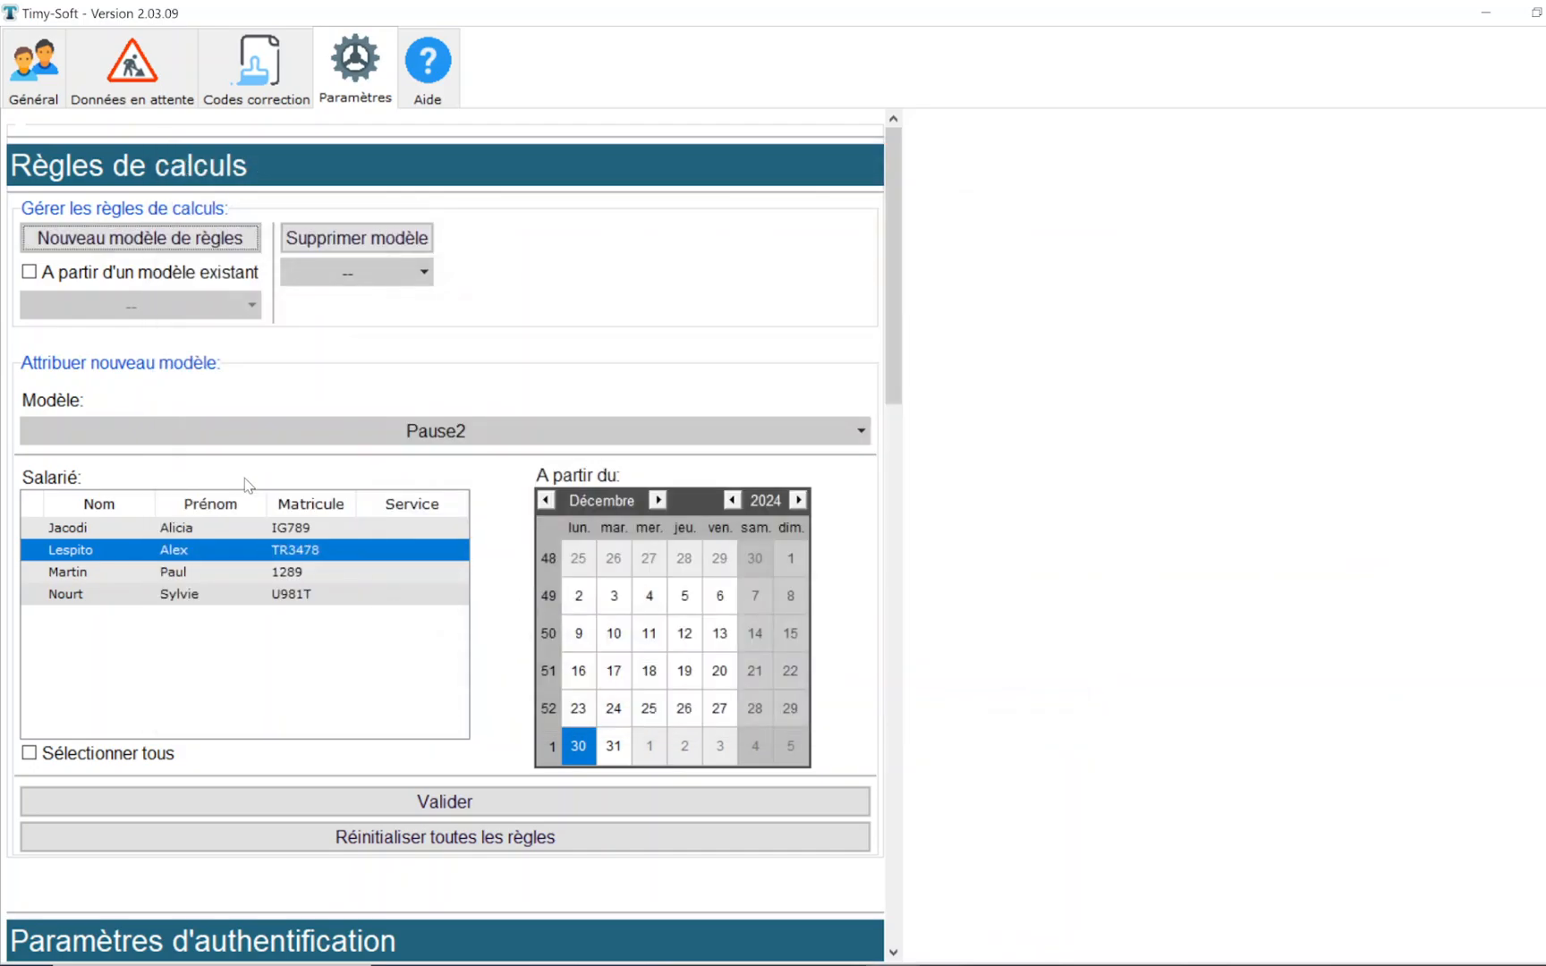
- Assign the Pause3 model to the first employee in the list and validate the assignment
click(250, 433)
click(135, 774)
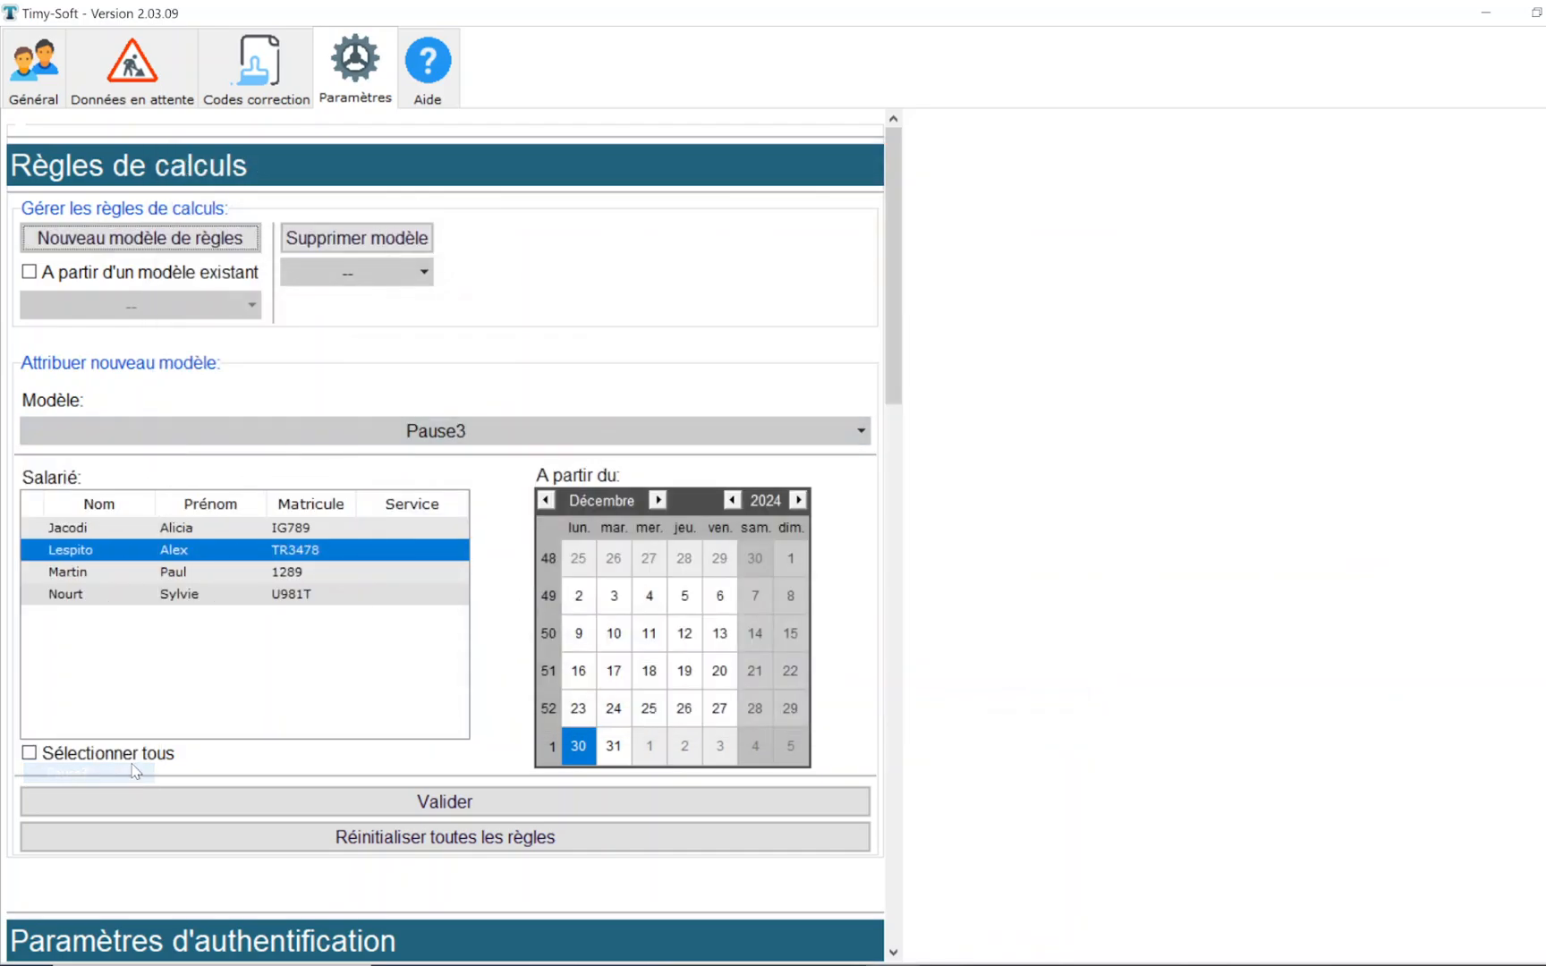
click(168, 528)
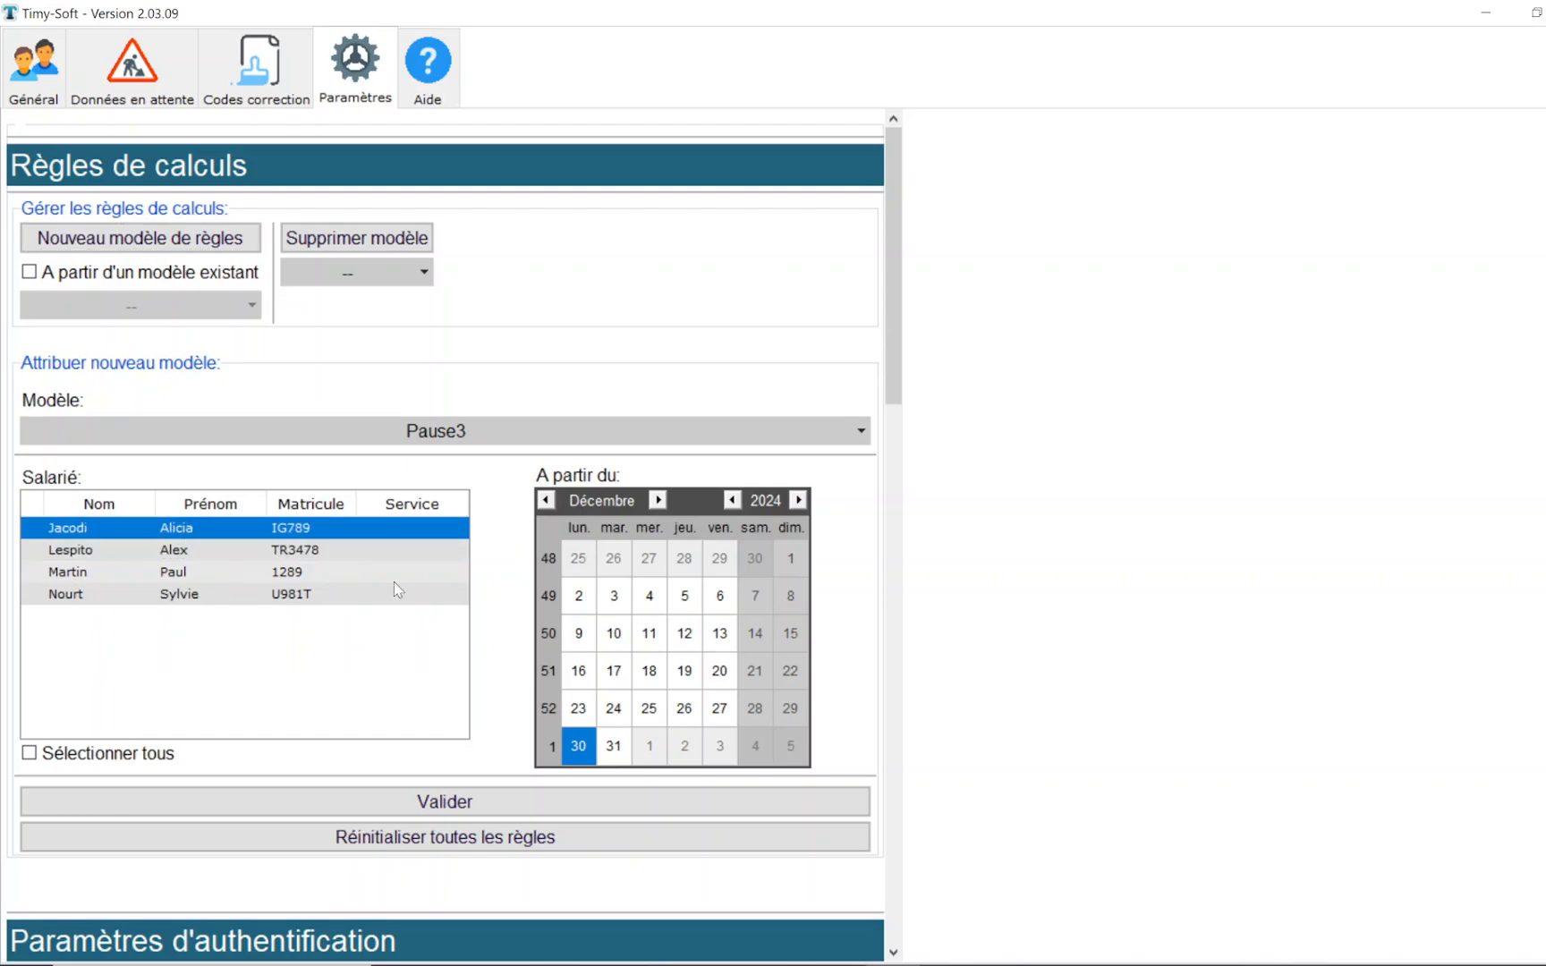
click(441, 803)
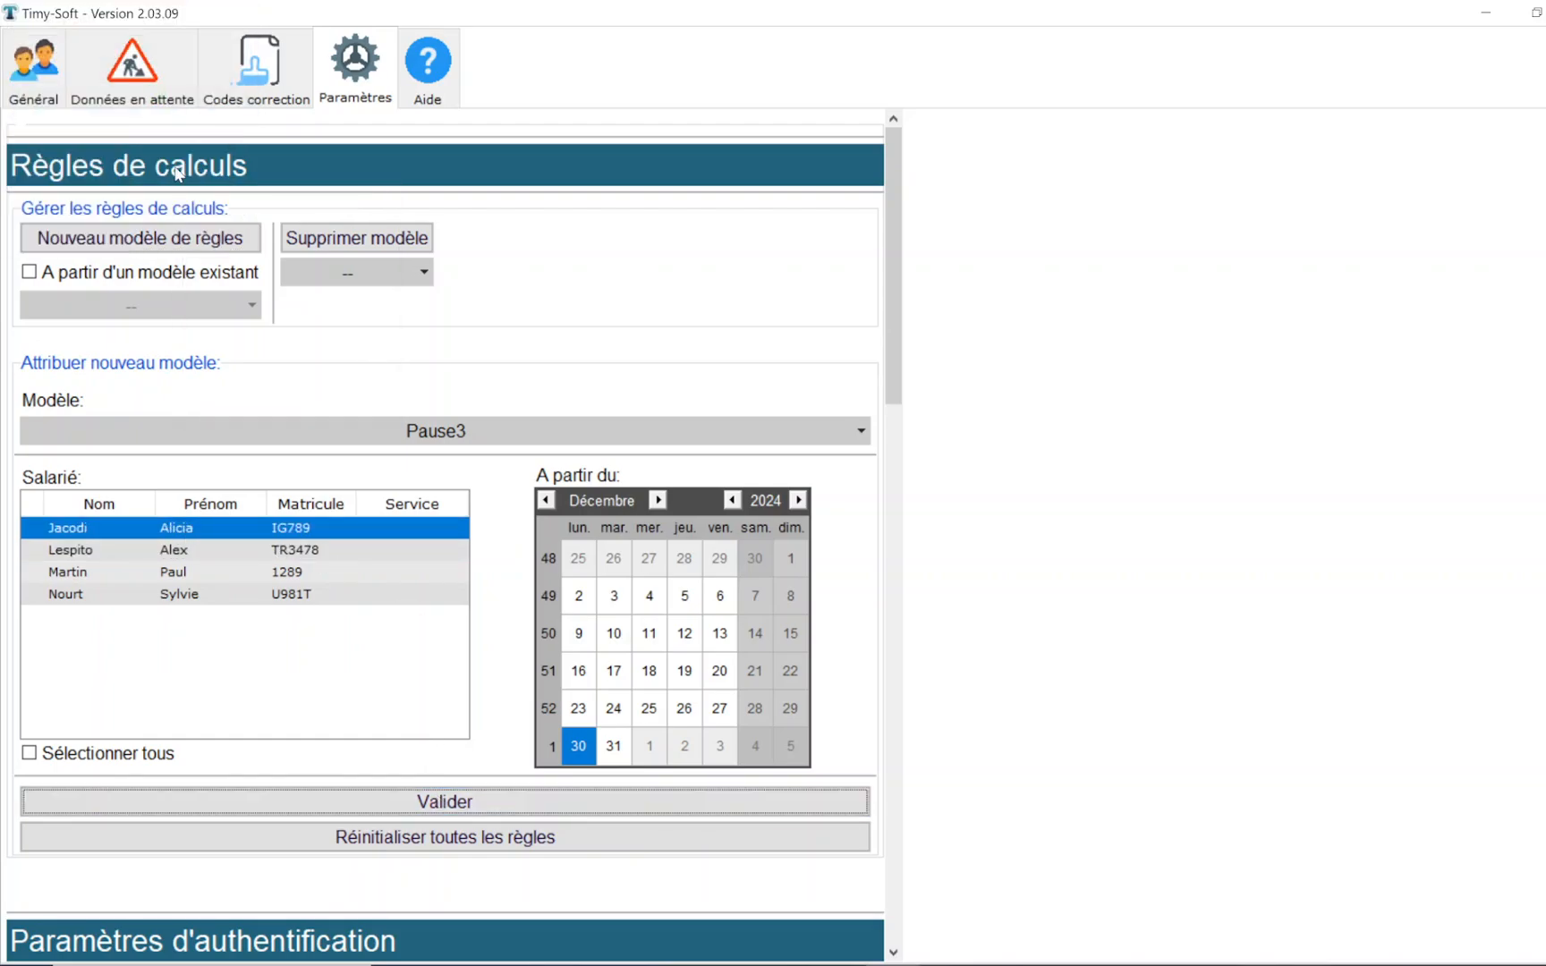
- Display the first employee's January 2025 clockings, examine the hours after the minimum break deduction, and close the report
click(53, 87)
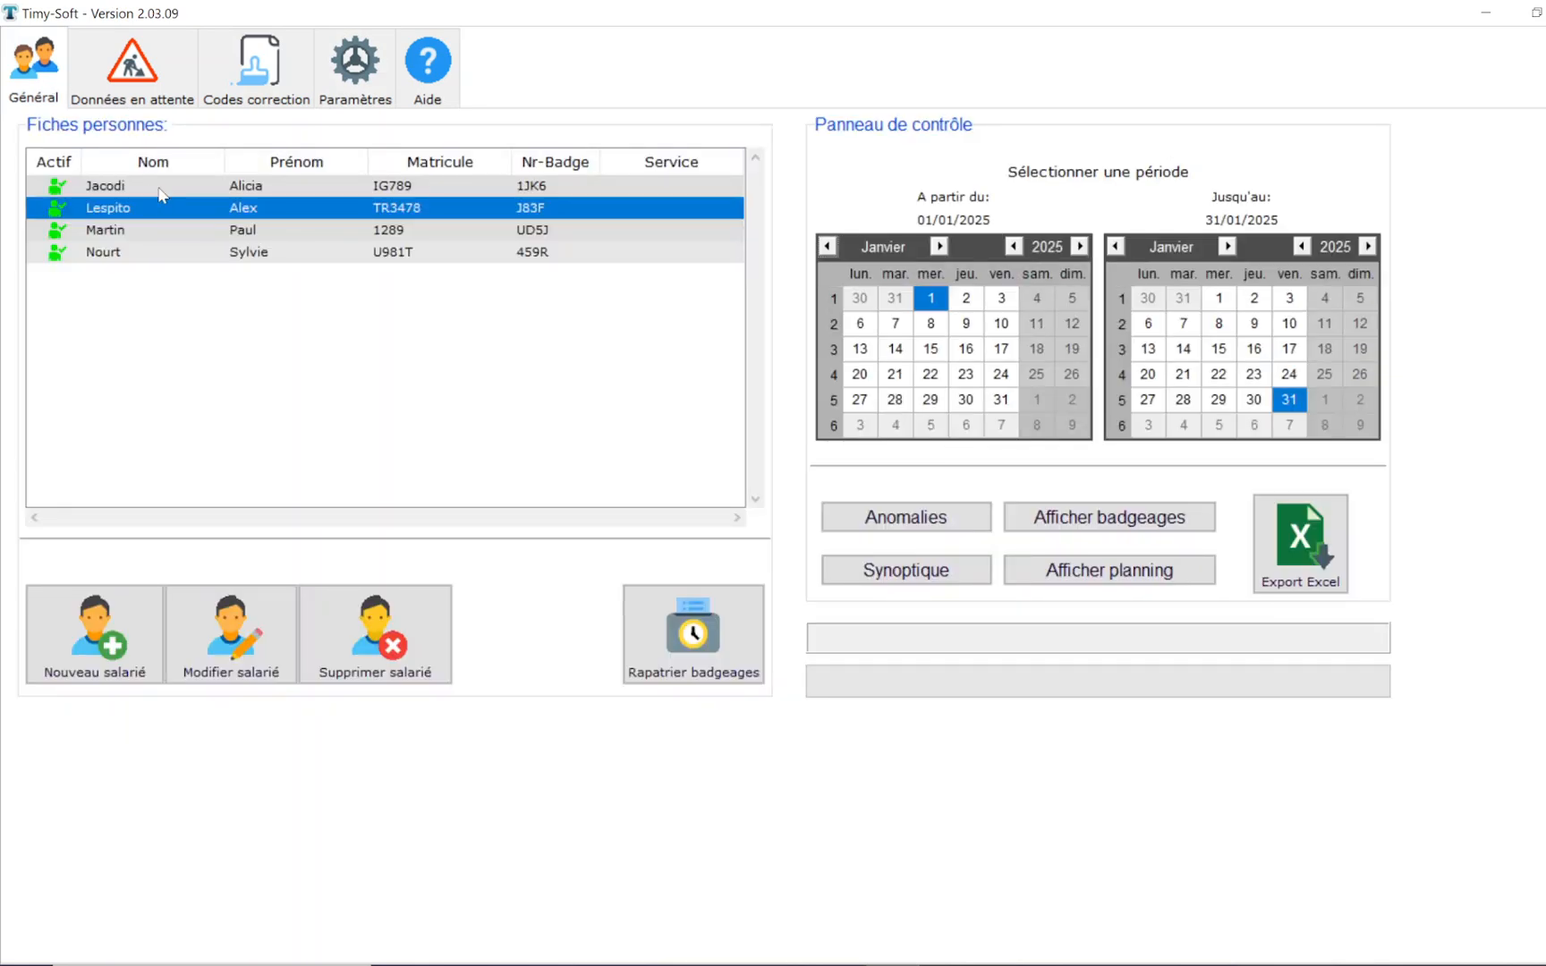
click(156, 190)
click(1058, 523)
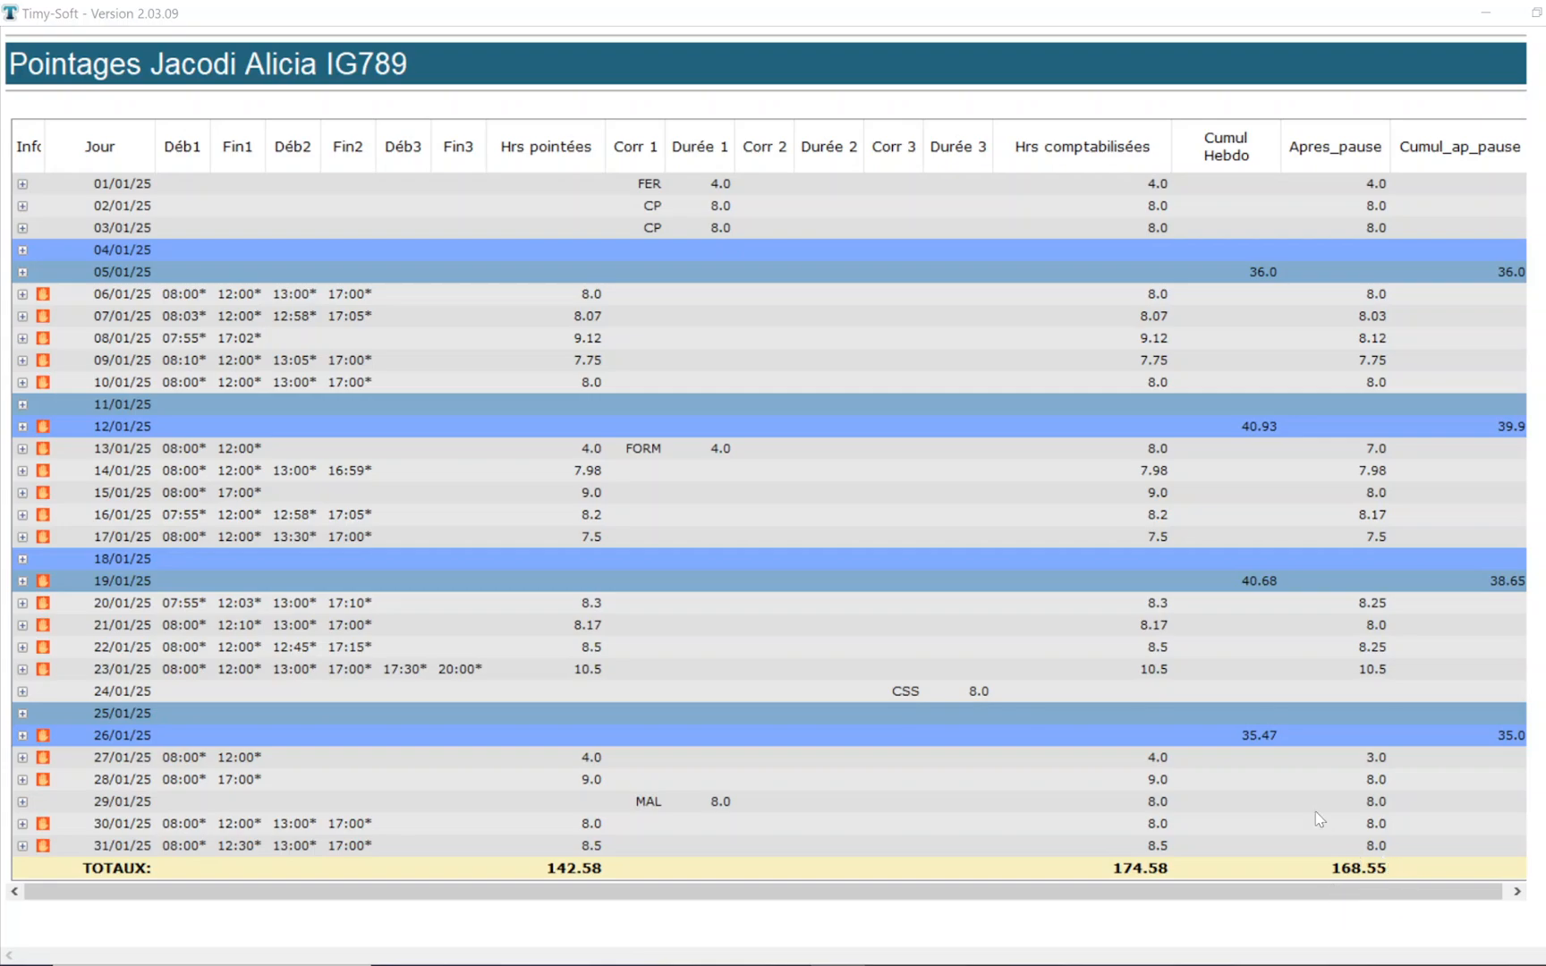
click(1545, 12)
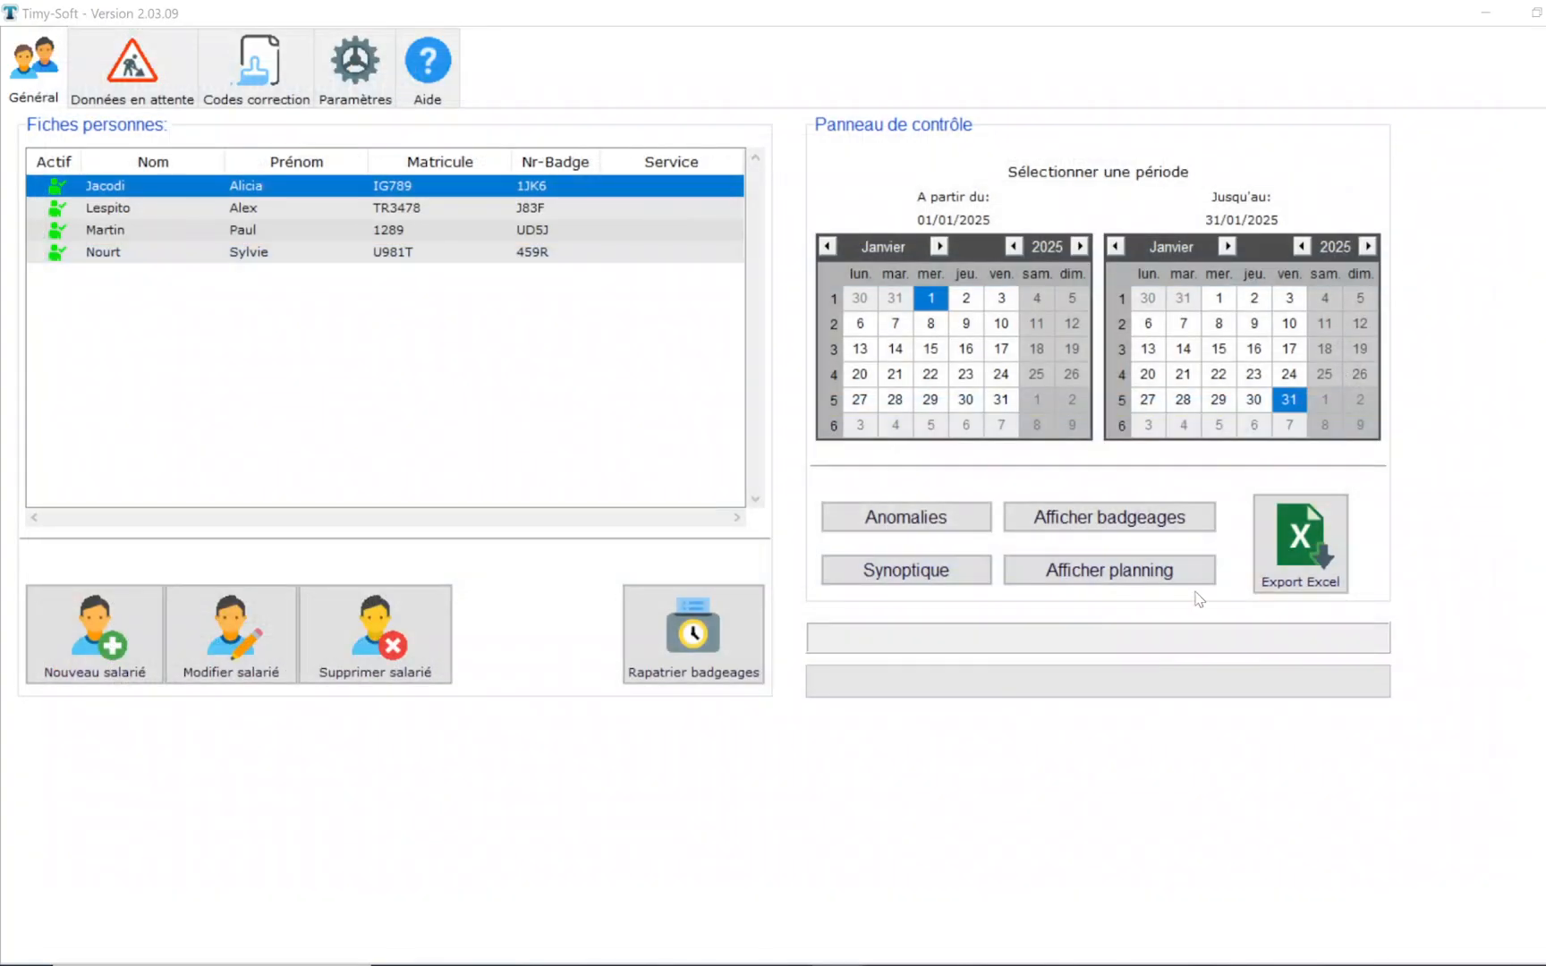